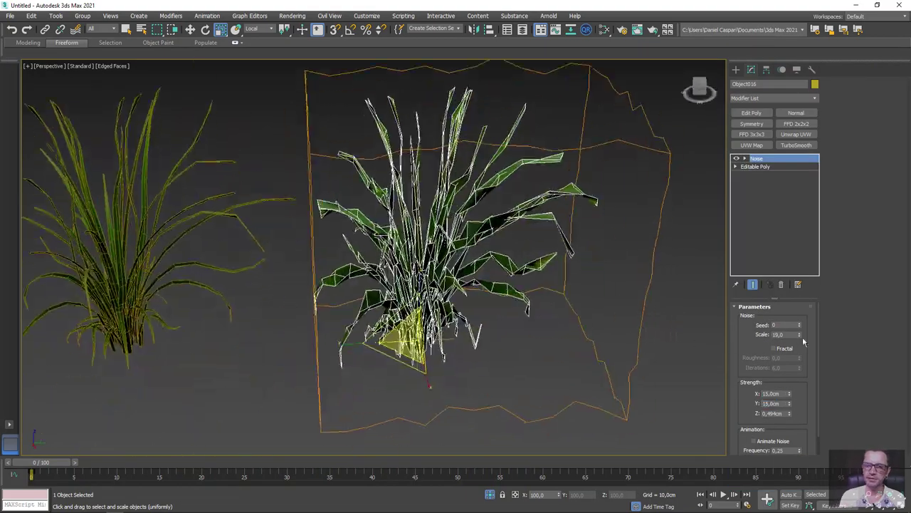
Increase the Noise modifier's Scale value so the grass warps more
drag(799, 334, 803, 147)
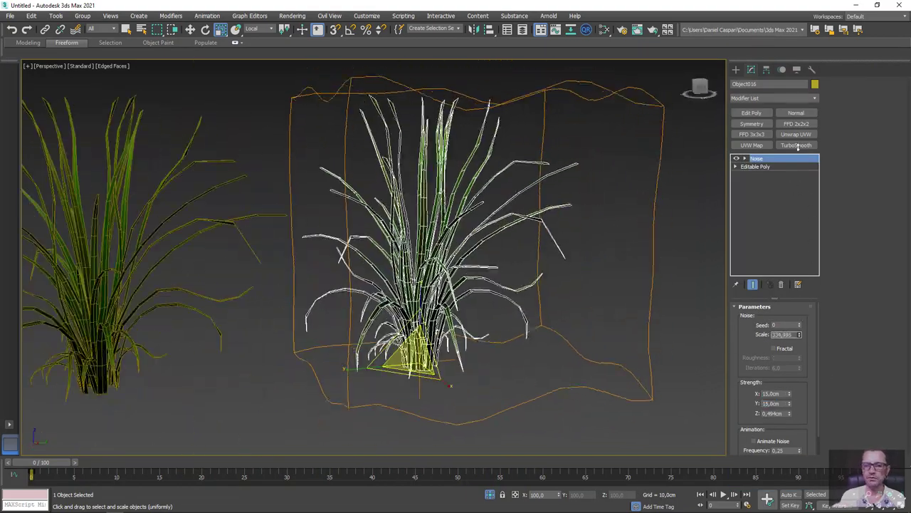
click(773, 348)
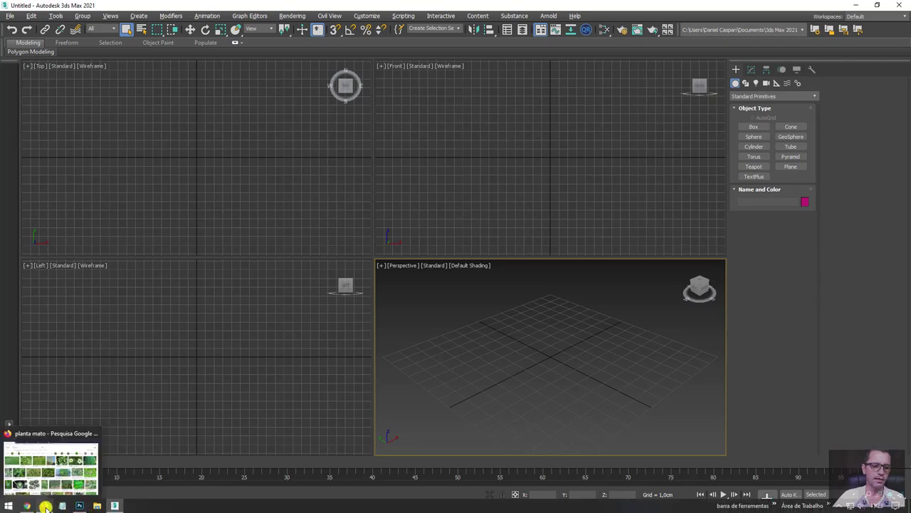
Bring Firefox forward and switch to the CAPIM grass image results tab
click(44, 505)
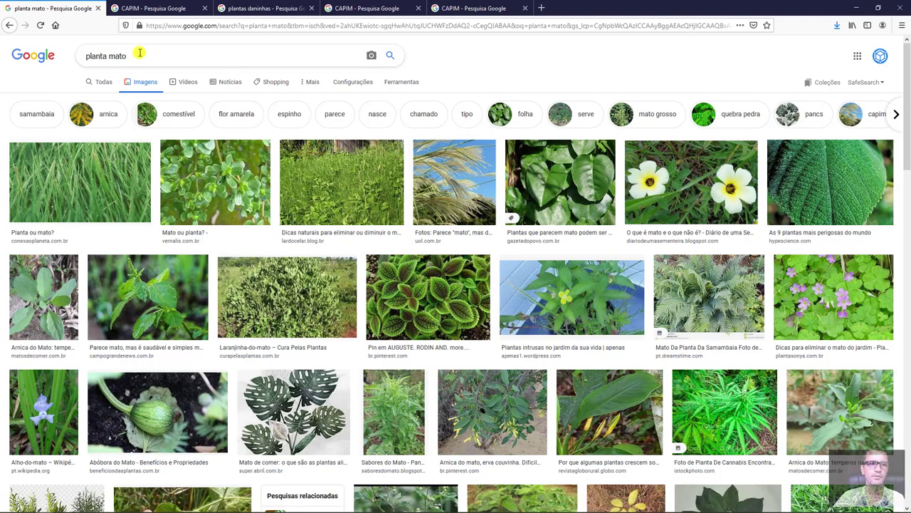
drag(139, 55, 43, 57)
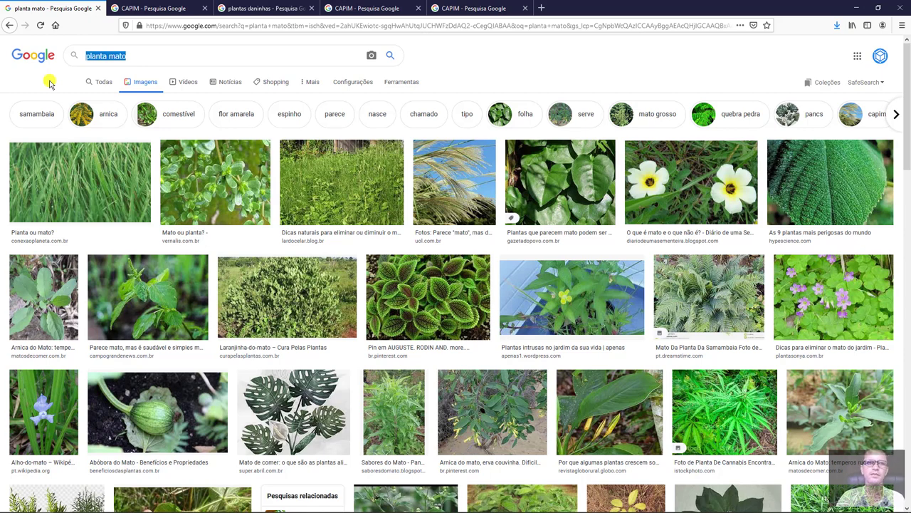
click(154, 7)
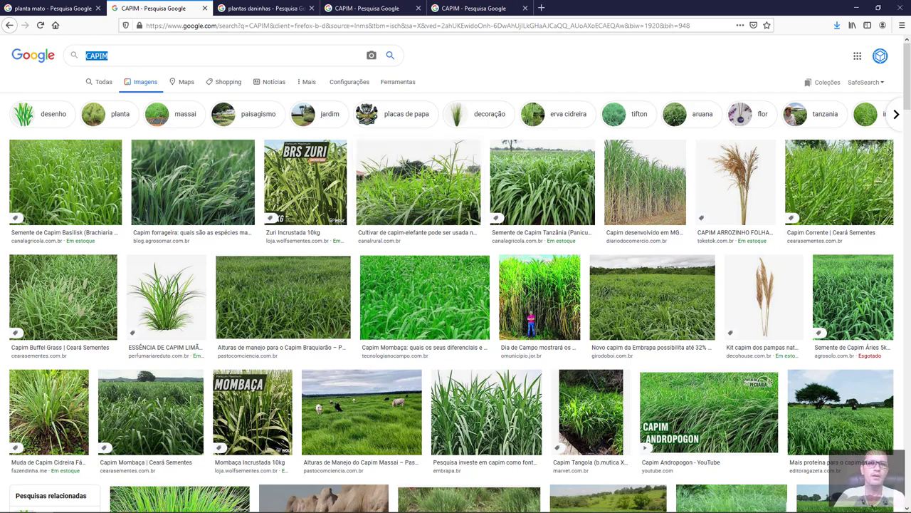
Check the plantas daninhas results, then open the dewy grass-blade close-up preview
click(273, 10)
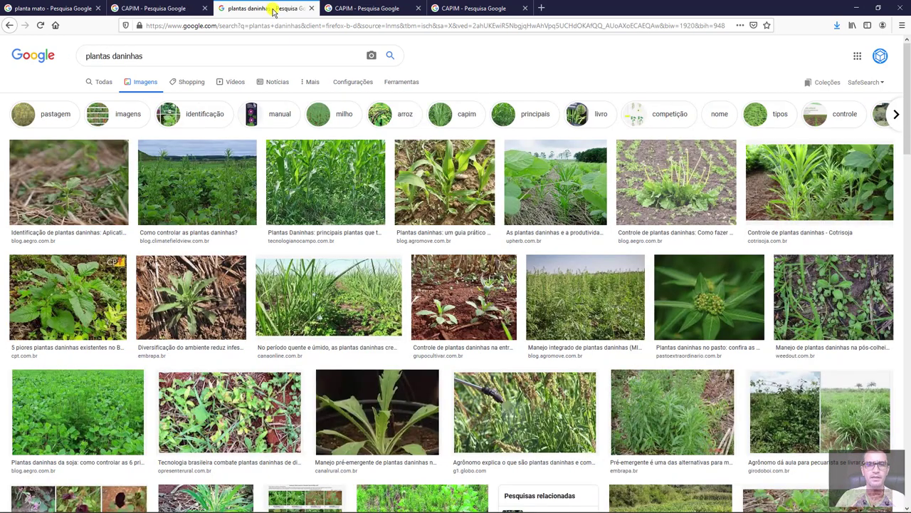
drag(167, 58, 11, 59)
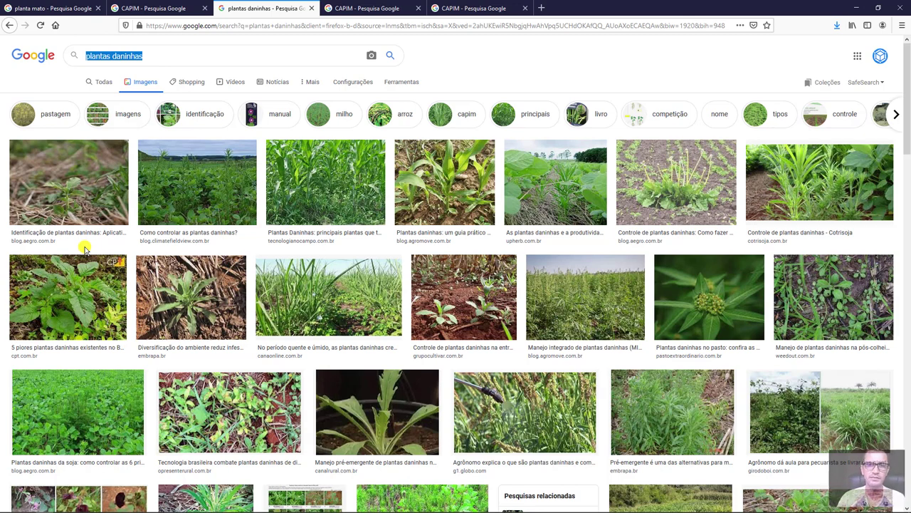
click(363, 8)
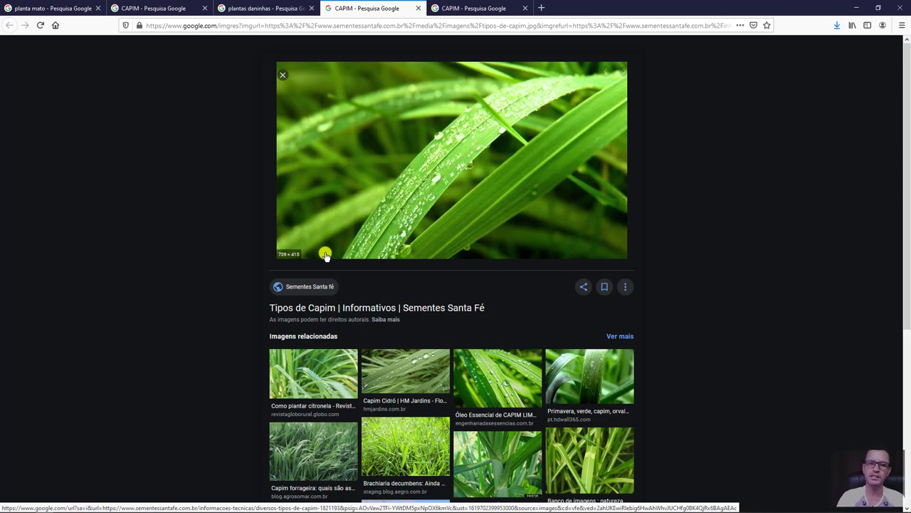
View the Essência de Capim Limão preview, then switch to the GFX Total folhas results
click(474, 10)
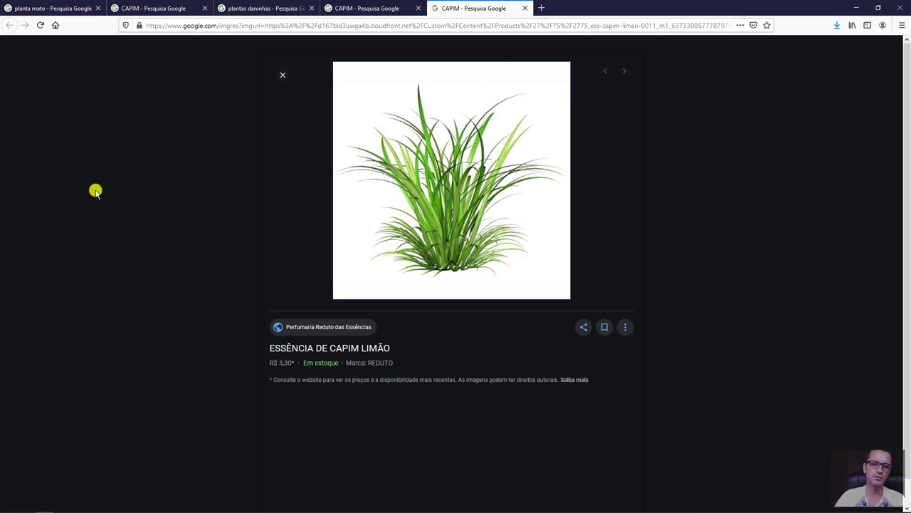
click(50, 467)
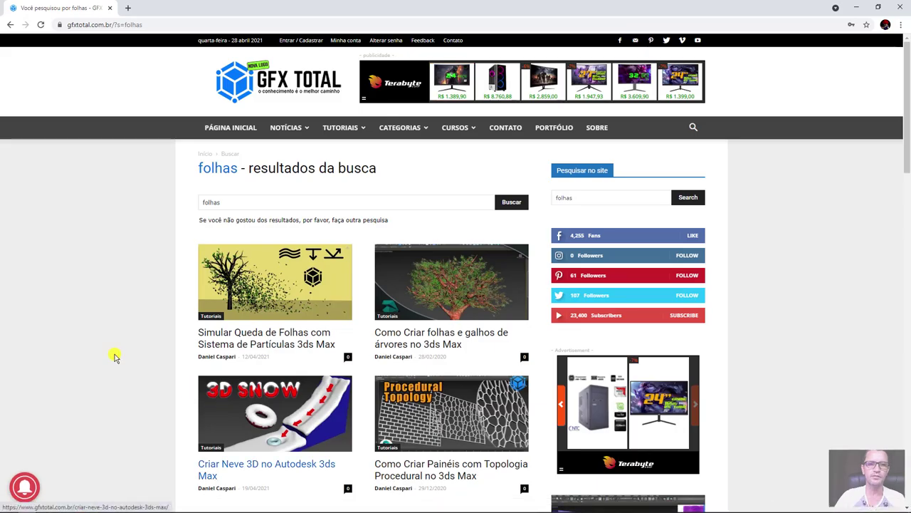
Browse GFX Total's folhas leaf-tutorial results, then return to the top of the list
drag(239, 205, 158, 208)
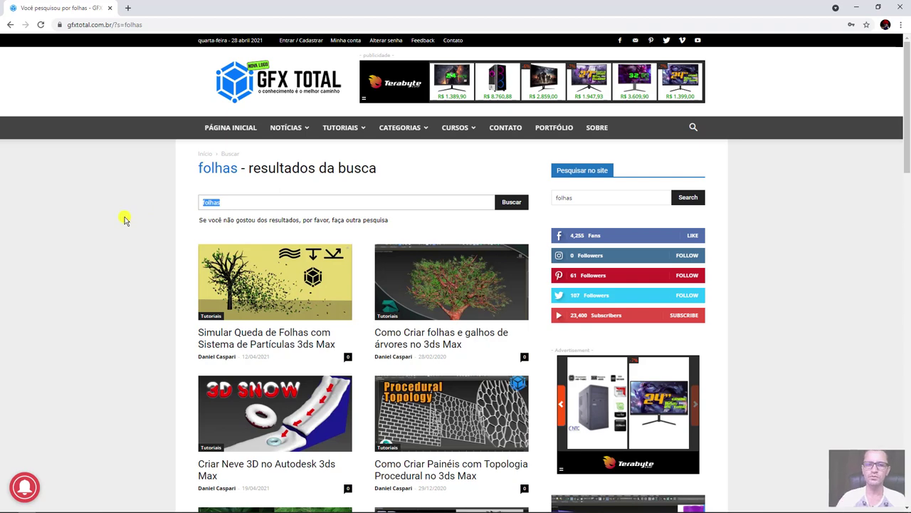
scroll(154, 237, down, 1)
scroll(164, 221, down, 1)
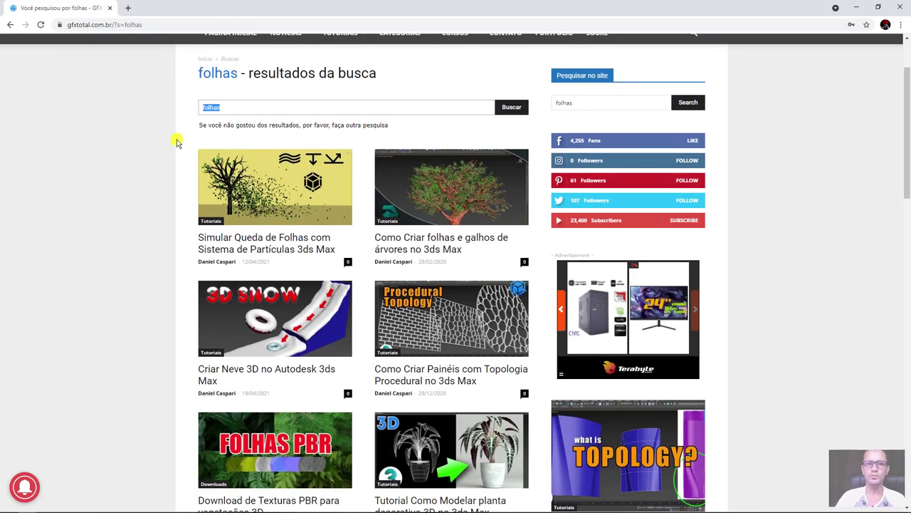
scroll(176, 140, down, 1)
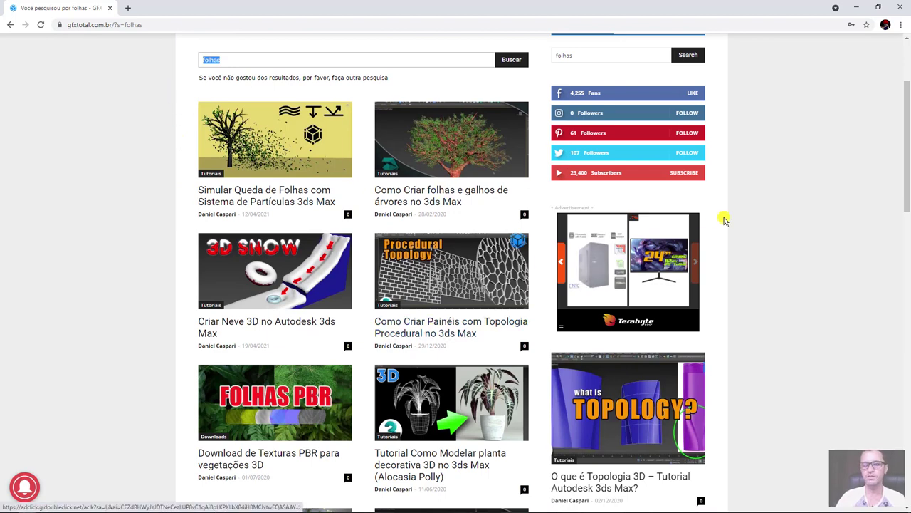
scroll(722, 222, down, 3)
scroll(561, 283, down, 2)
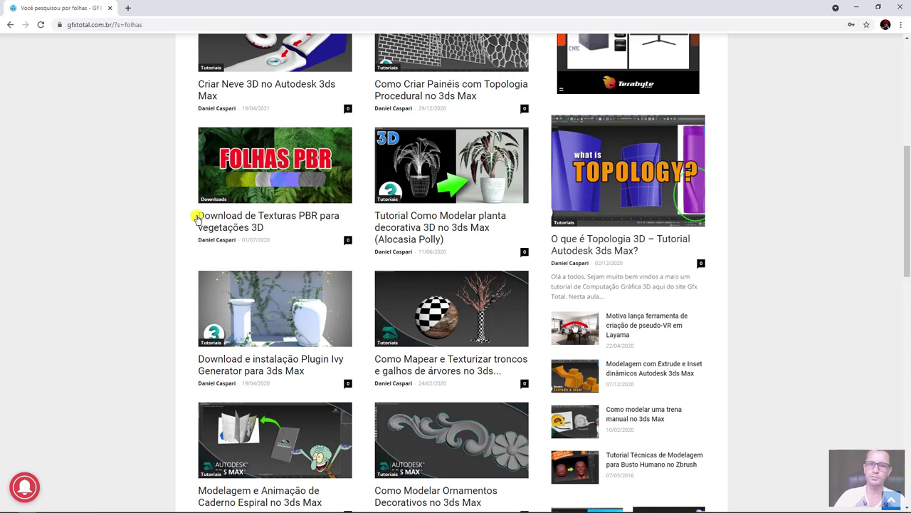
scroll(549, 242, up, 1)
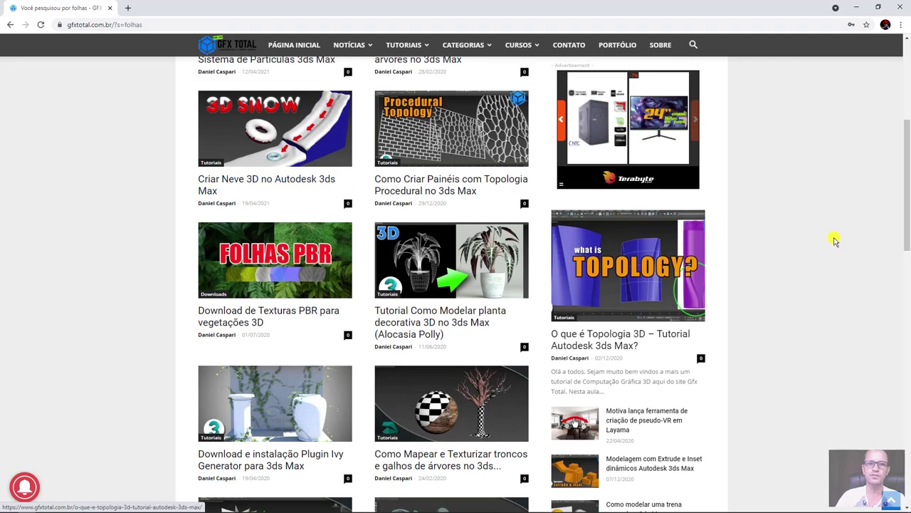
scroll(831, 249, up, 4)
scroll(848, 143, up, 1)
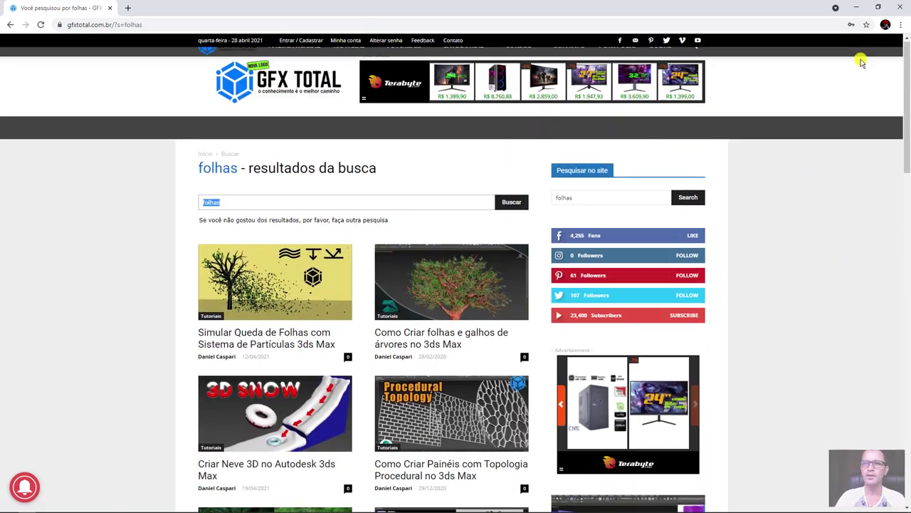
Capture the dewy grass-blade photo with Lightshot and save it as 'ref 01'
click(856, 7)
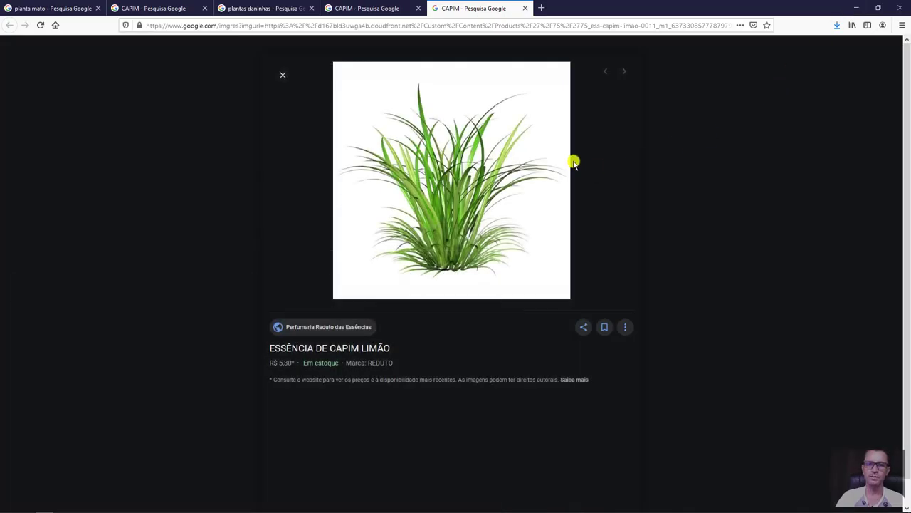
click(366, 7)
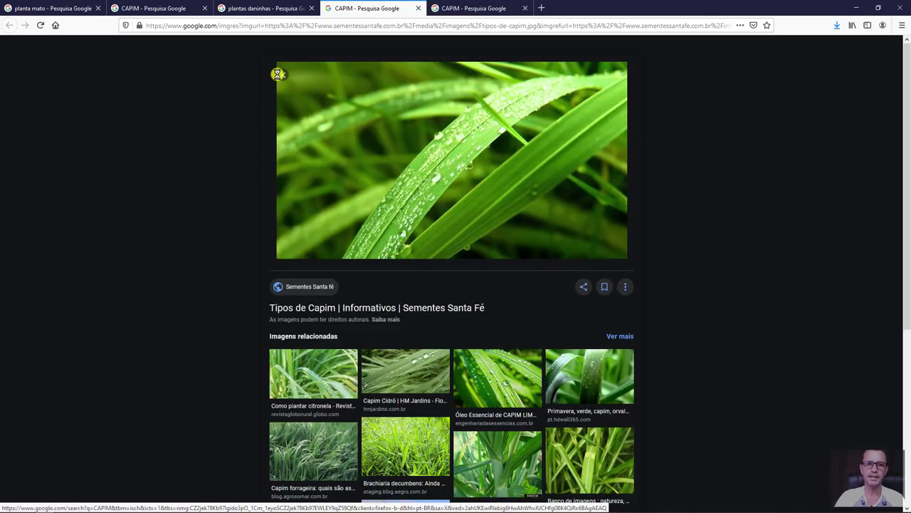
key(Print)
mouse_move(280, 62)
mouse_down()
mouse_move(596, 258)
mouse_move(627, 259)
mouse_up()
click(605, 269)
text(ref 01)
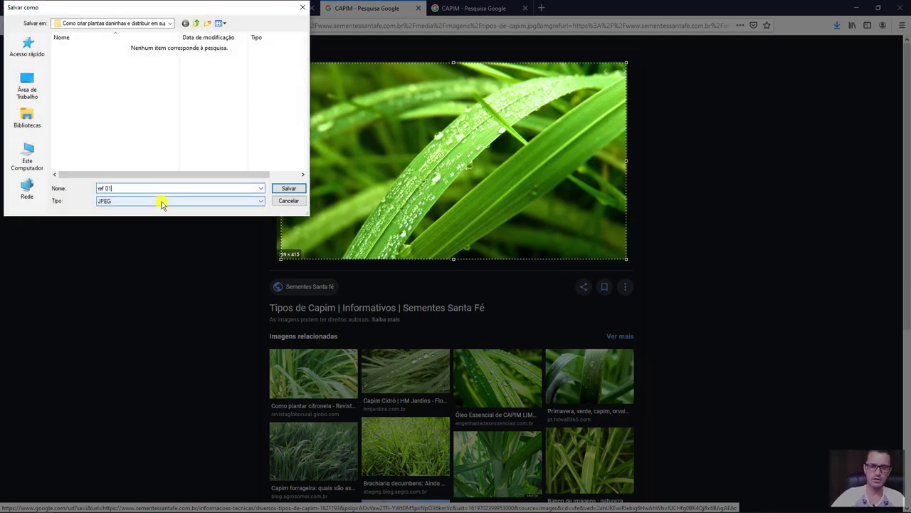
key(Return)
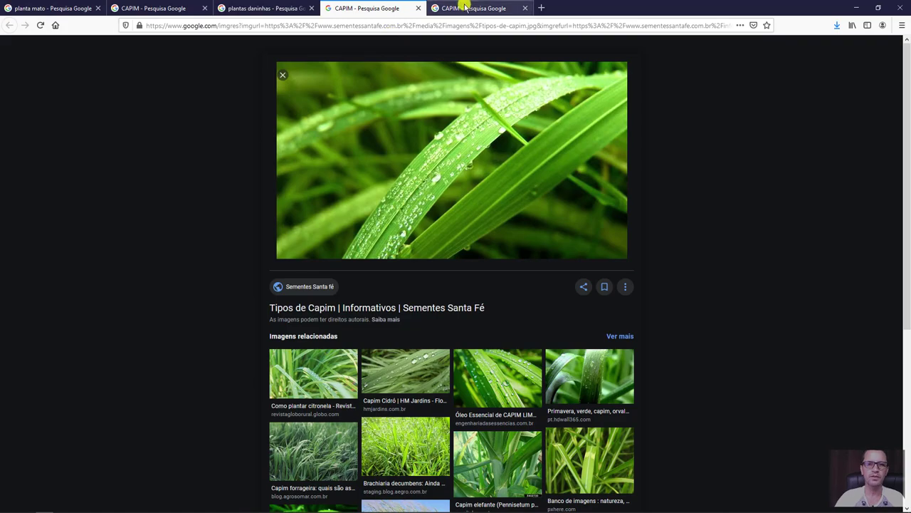
Capture the lemongrass clump image and save it as JPEG 'ref 02'
click(463, 7)
key(Print)
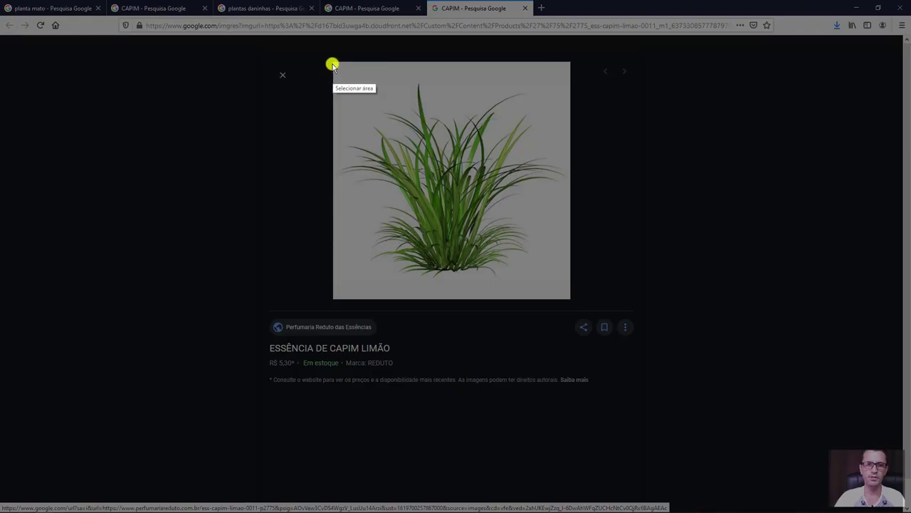
drag(334, 62, 567, 299)
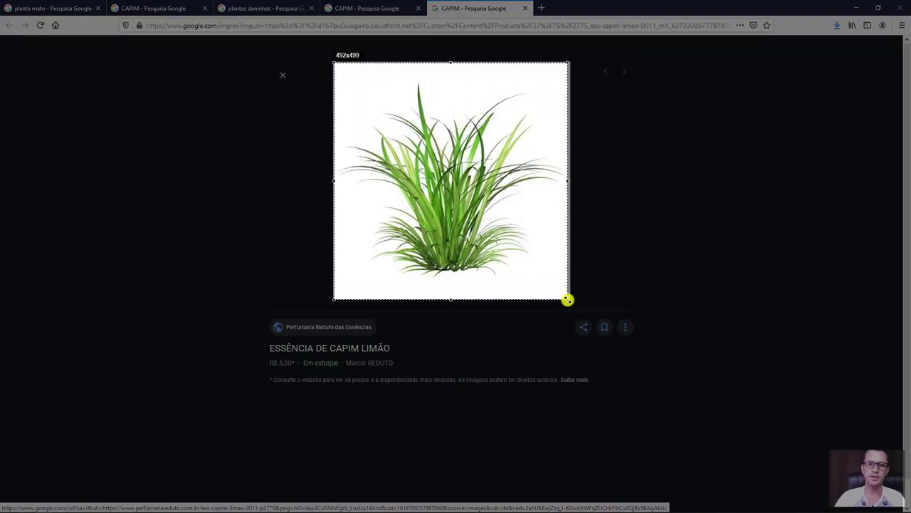
click(544, 307)
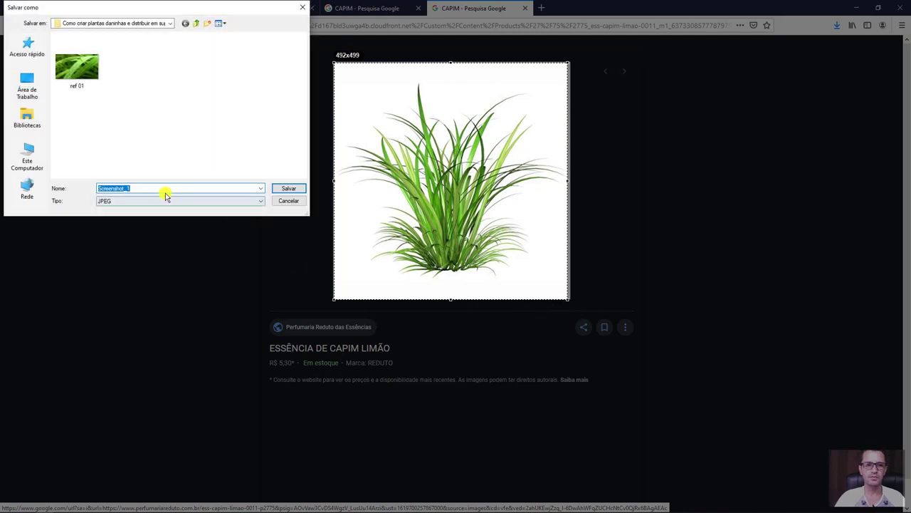
text(ref 2)
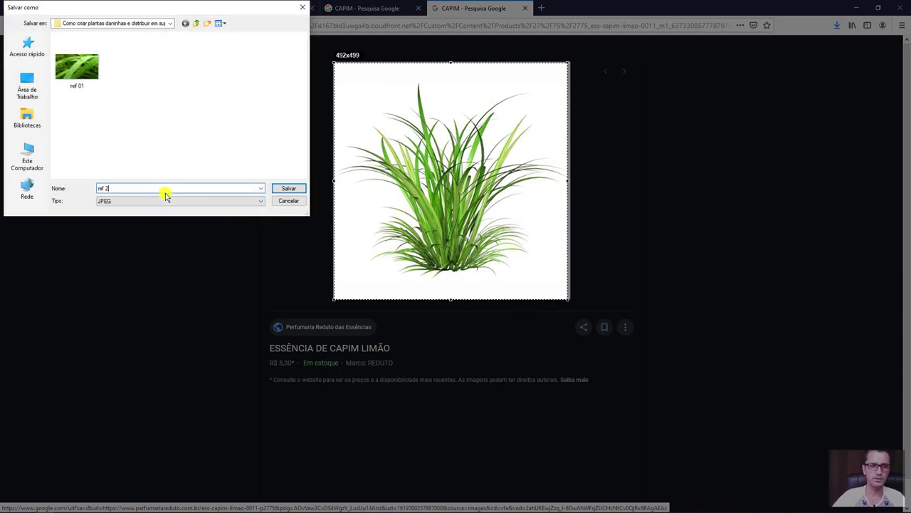
key(BackSpace)
text(02)
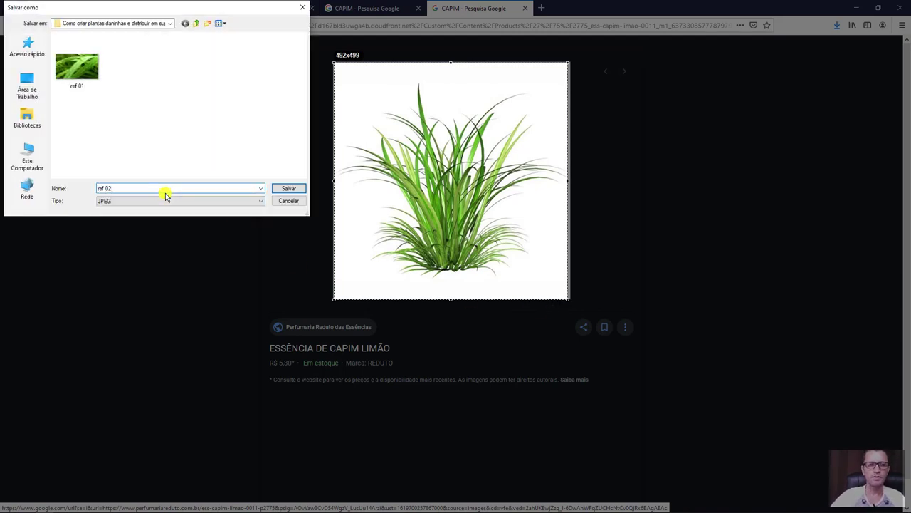
key(Return)
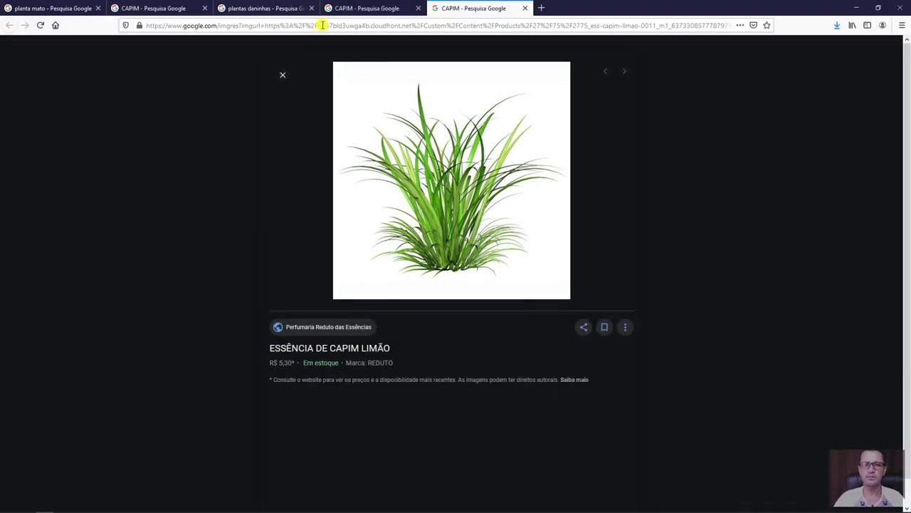
click(377, 9)
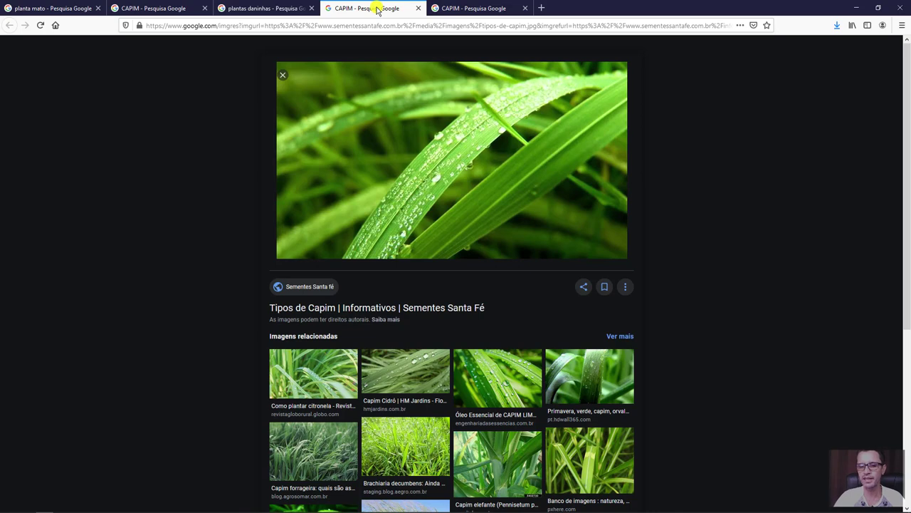
Capture the close-up of dewy lemongrass blades and save it as JPEG 'ref 03'
click(491, 381)
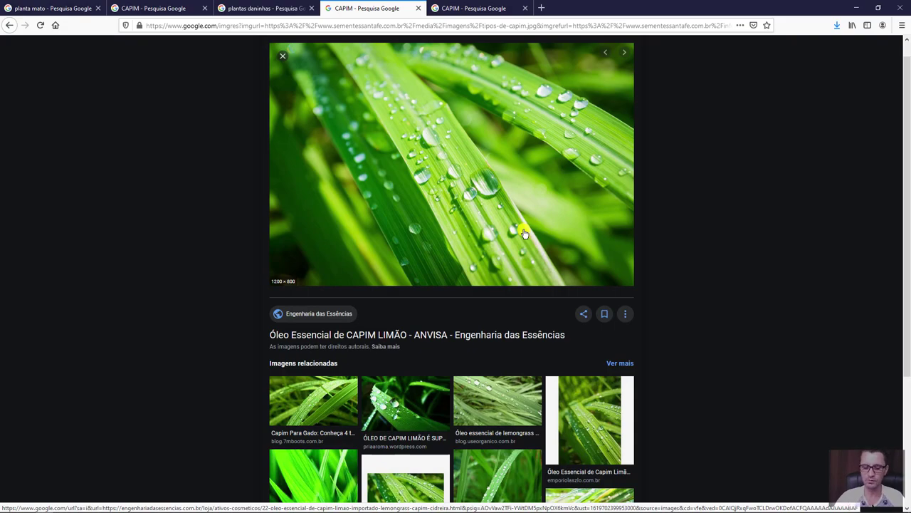
key(Print)
mouse_move(274, 44)
mouse_down()
mouse_move(478, 205)
mouse_move(631, 284)
mouse_up()
click(607, 278)
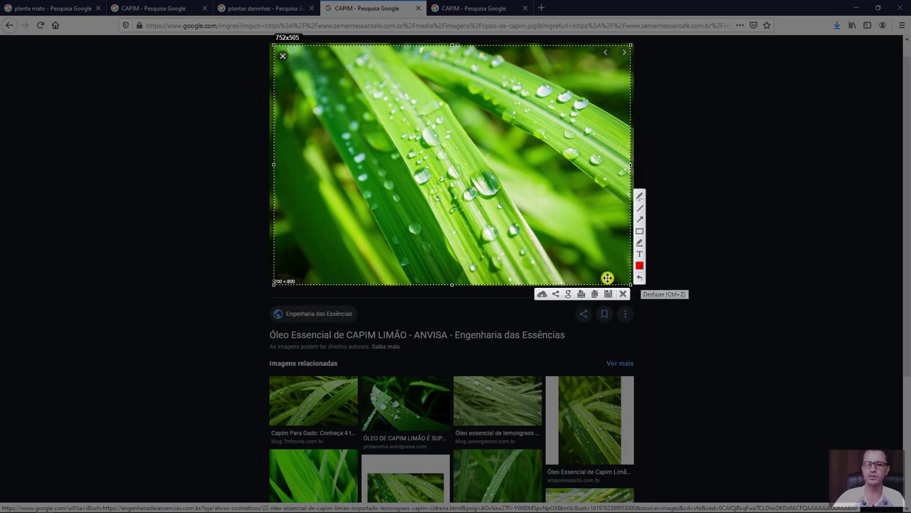
click(607, 294)
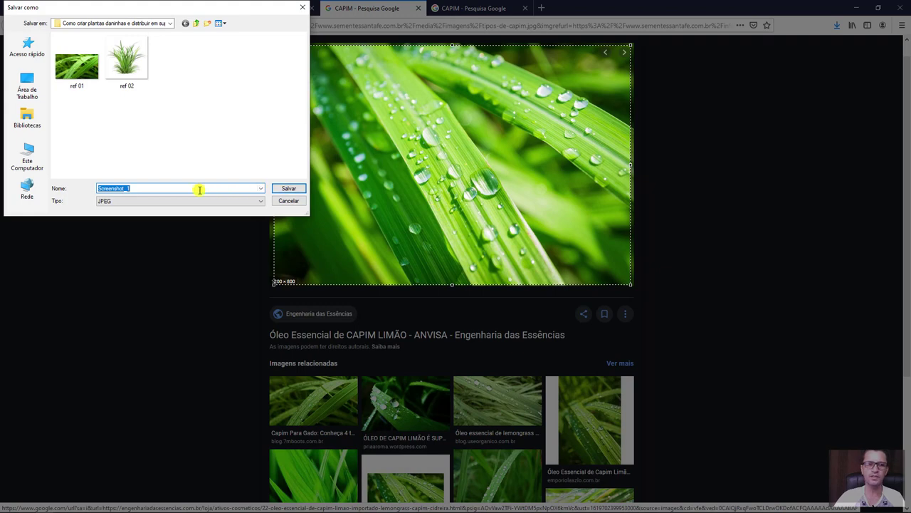
click(77, 64)
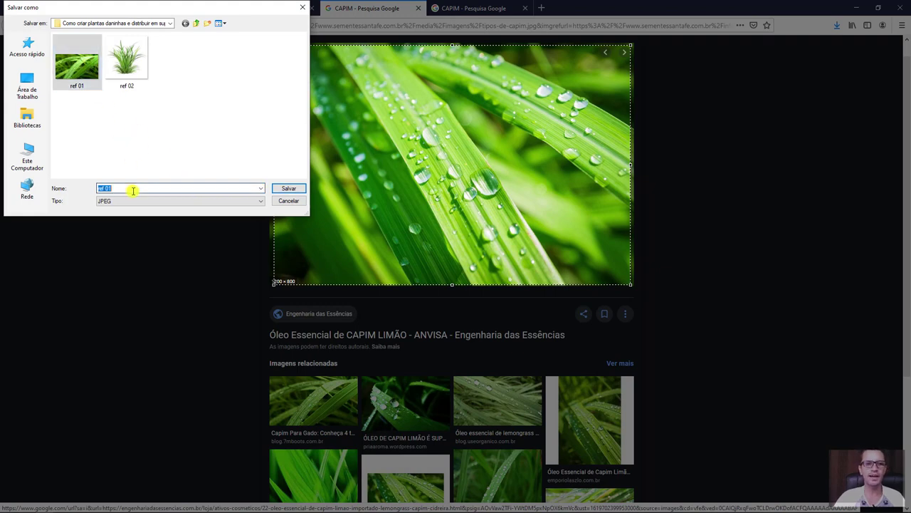
click(142, 188)
key(BackSpace)
text(3)
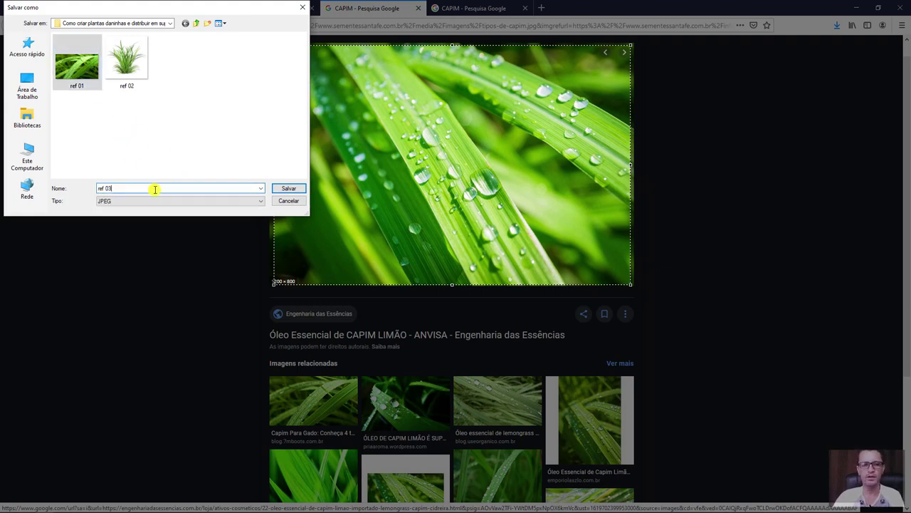
click(293, 190)
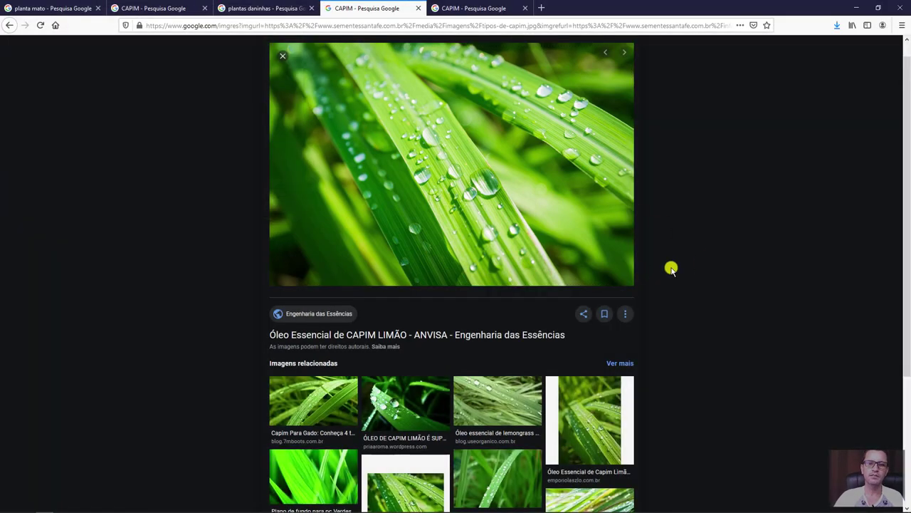
scroll(665, 282, down, 5)
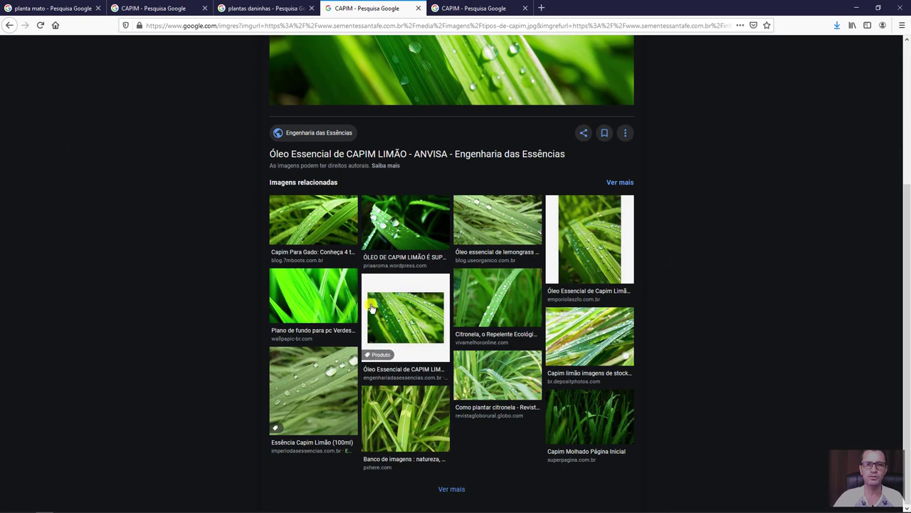
scroll(247, 316, up, 5)
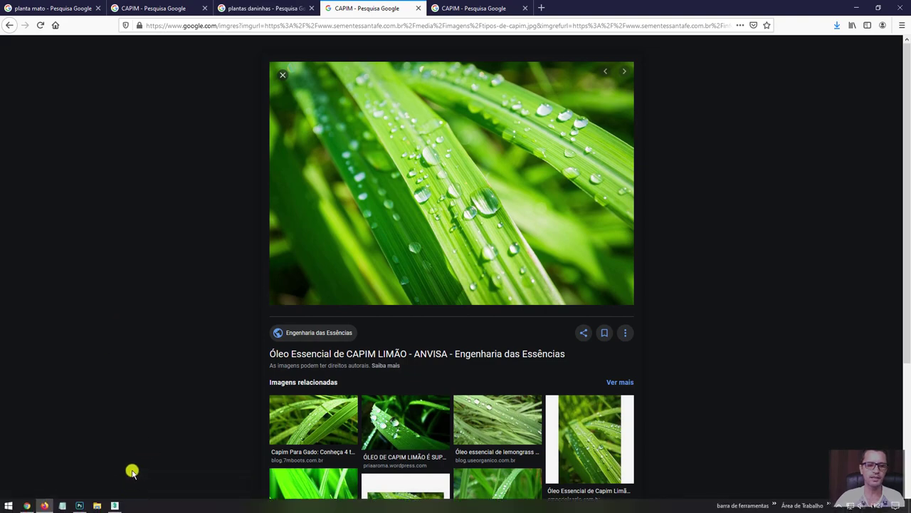
Create Untitled-1 in Photoshop, a white 1024 × 1024 px document at 72 pixels/cm
click(79, 506)
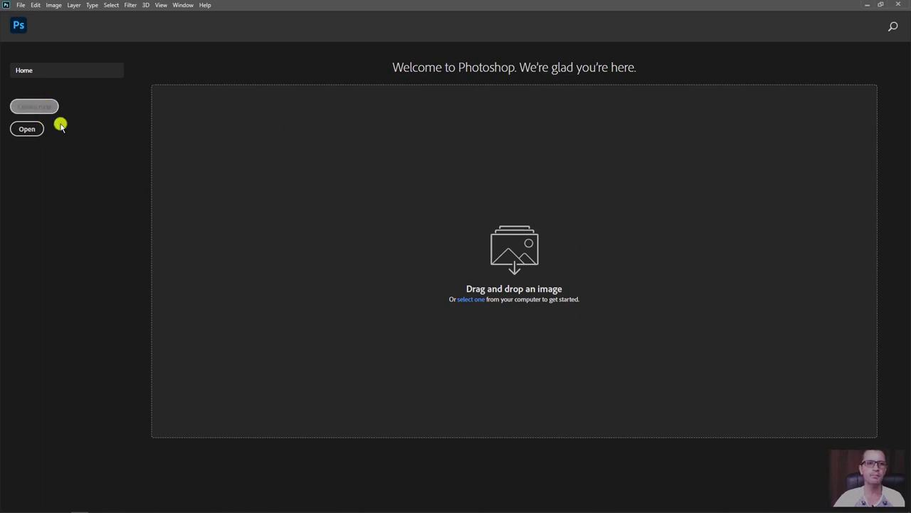
click(40, 106)
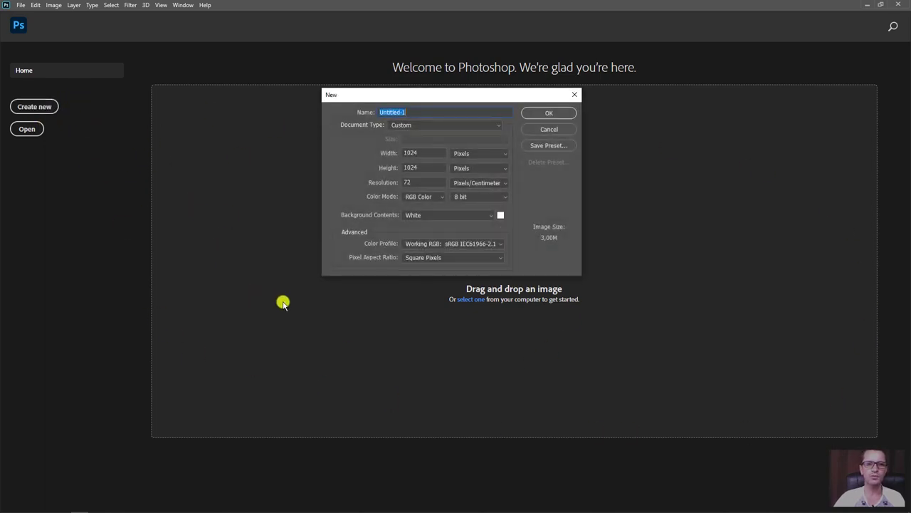
key(Tab)
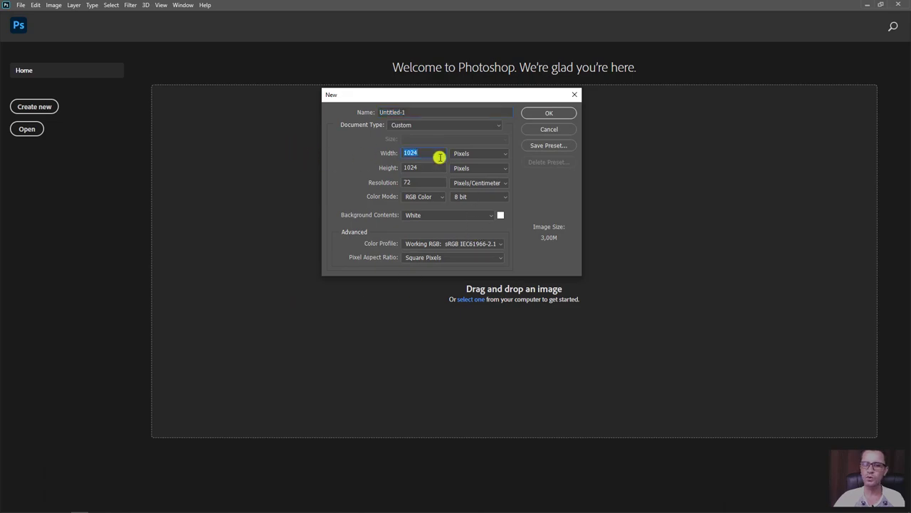
key(Tab)
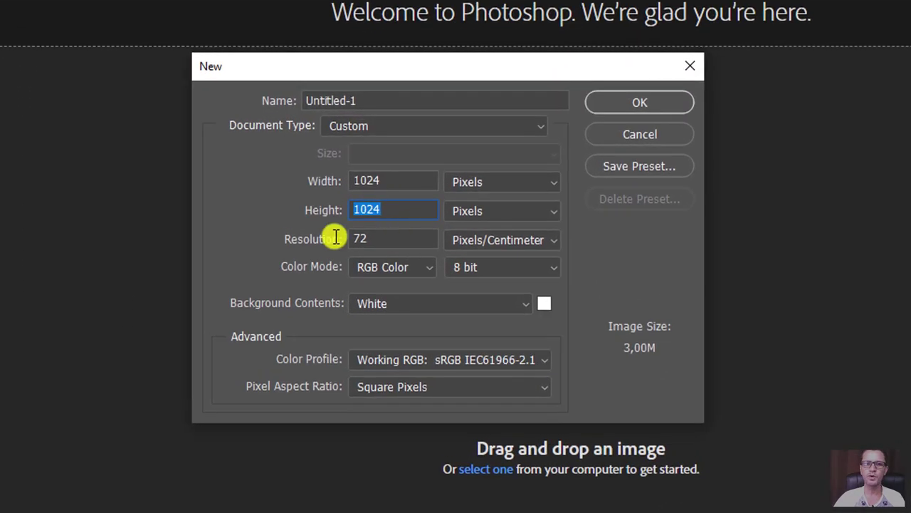
key(Tab)
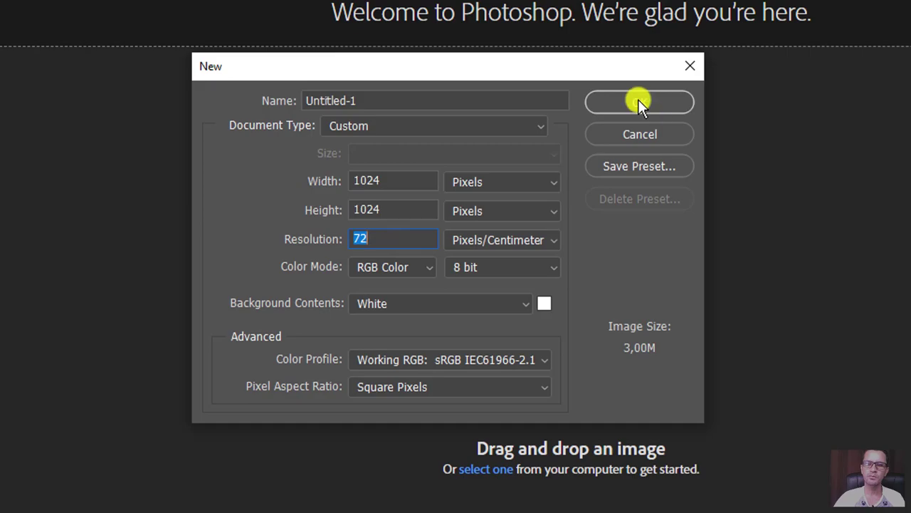
click(645, 102)
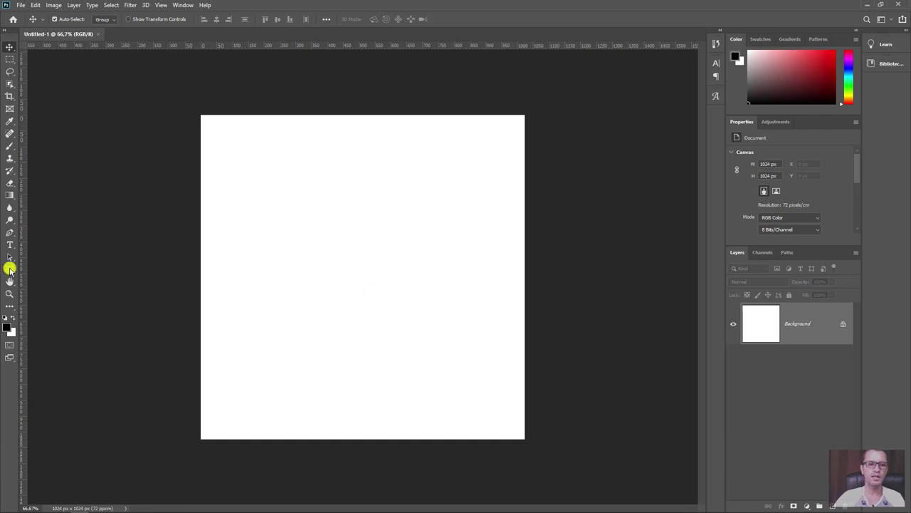
Draw a black, stroke-free 365 × 916 px rectangle positioned at X 330, Y 54
click(10, 269)
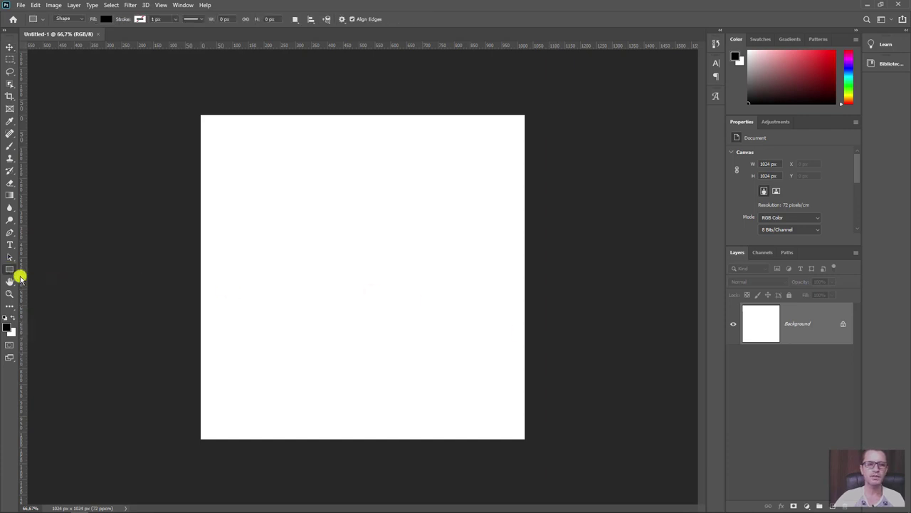
click(106, 19)
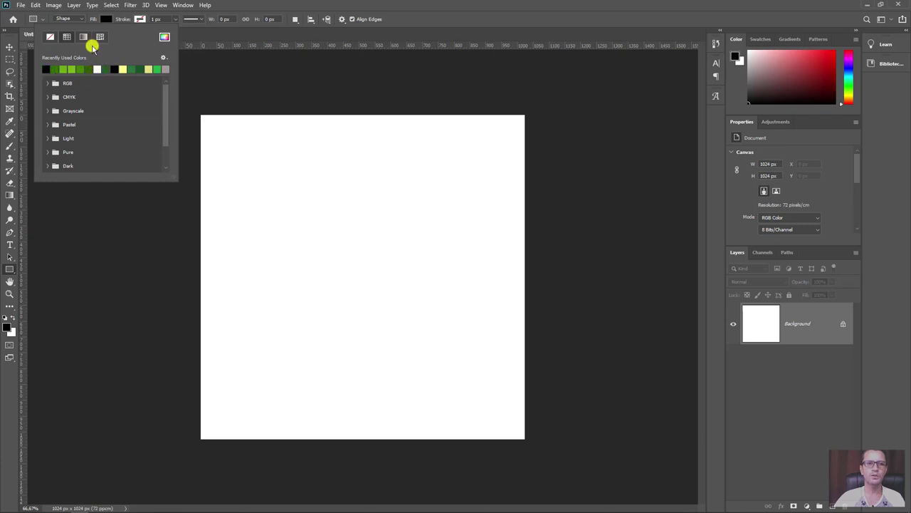
click(140, 19)
click(84, 37)
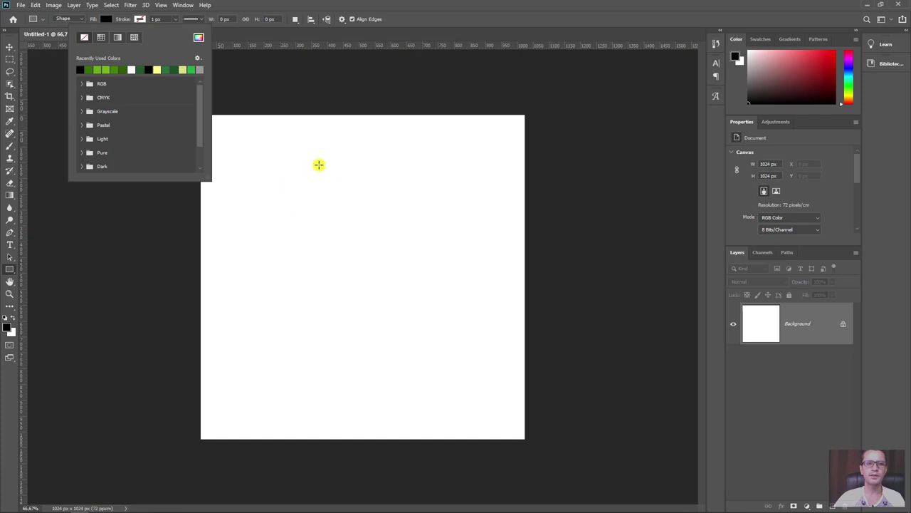
click(302, 141)
drag(301, 138, 417, 428)
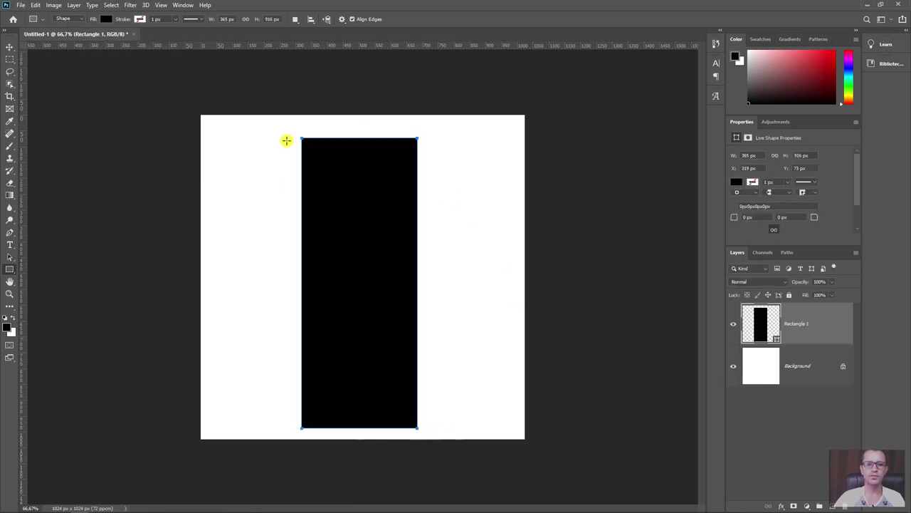
click(7, 48)
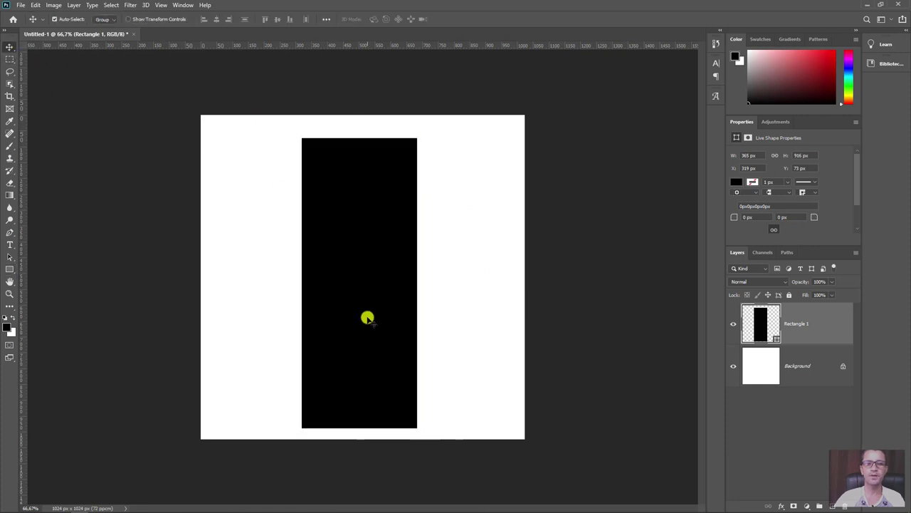
drag(324, 231, 328, 225)
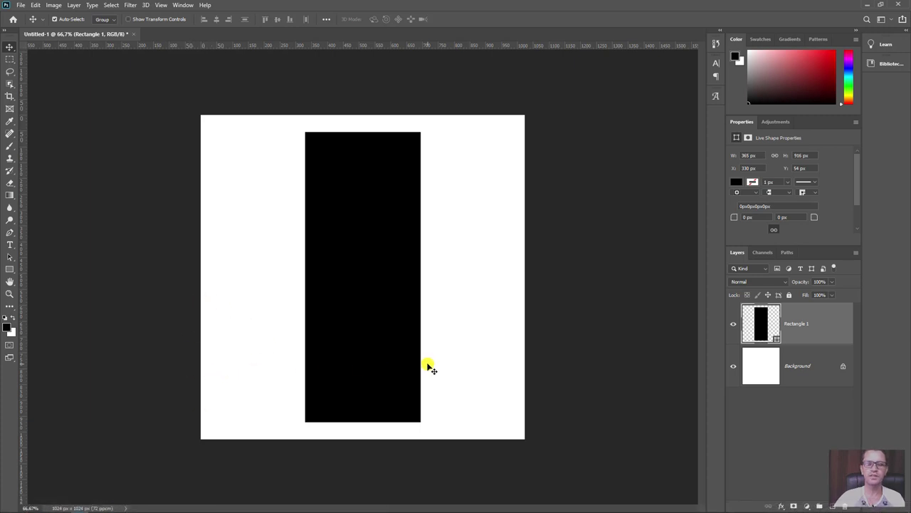
Place ref 01 as a smart object, scaled down into the canvas's top-left corner
key(ctrl)
key(alt+Tab)
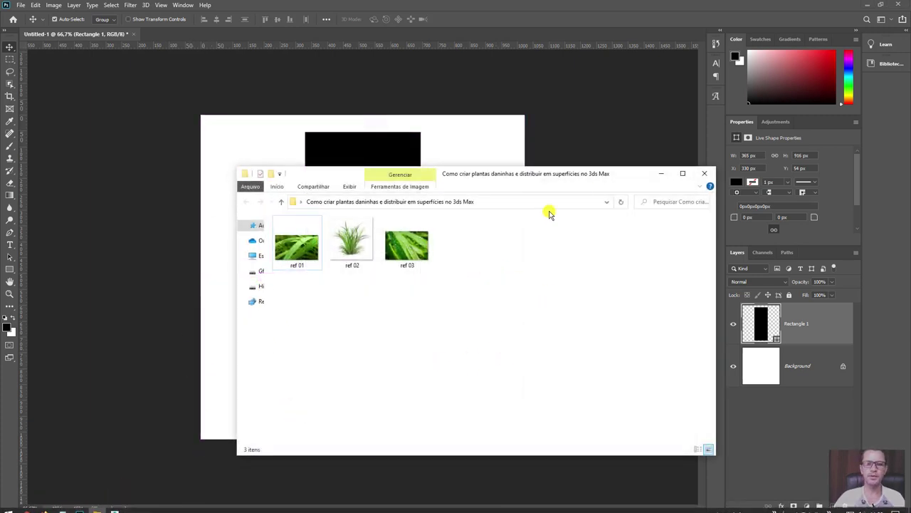
drag(575, 173, 561, 112)
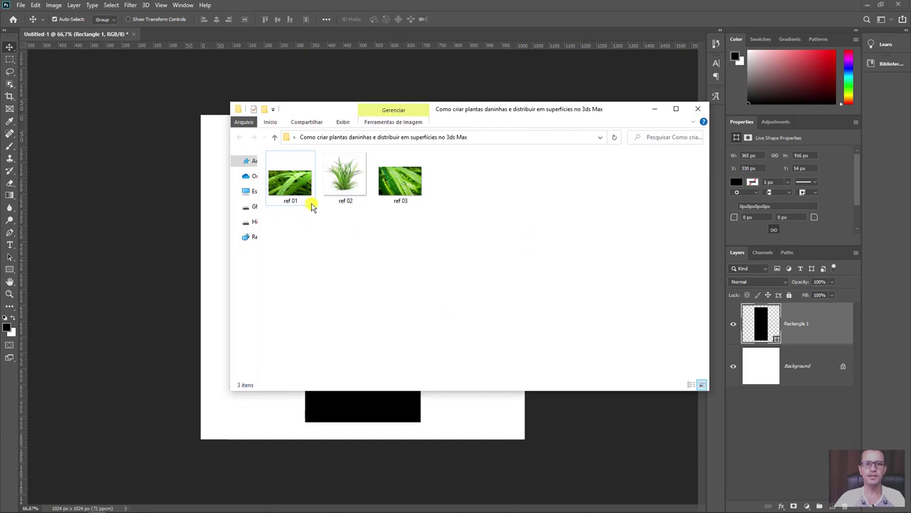
double_click(288, 190)
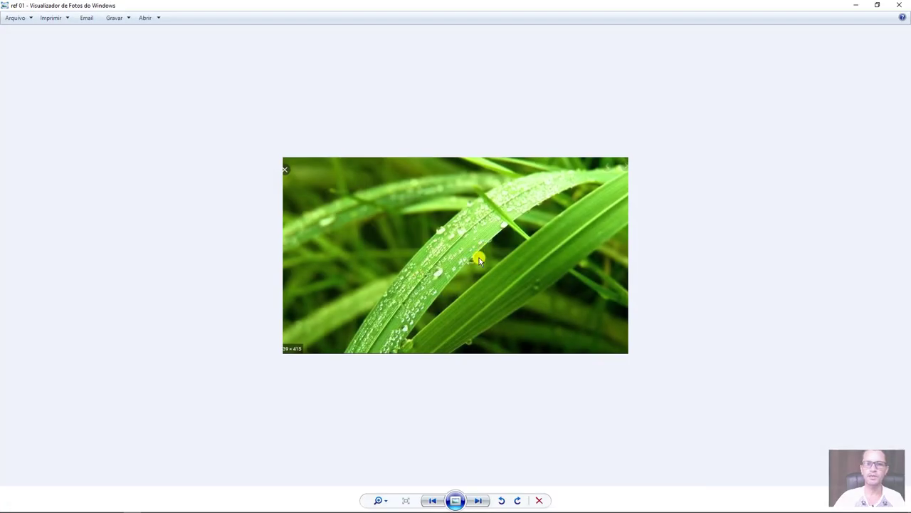
click(898, 6)
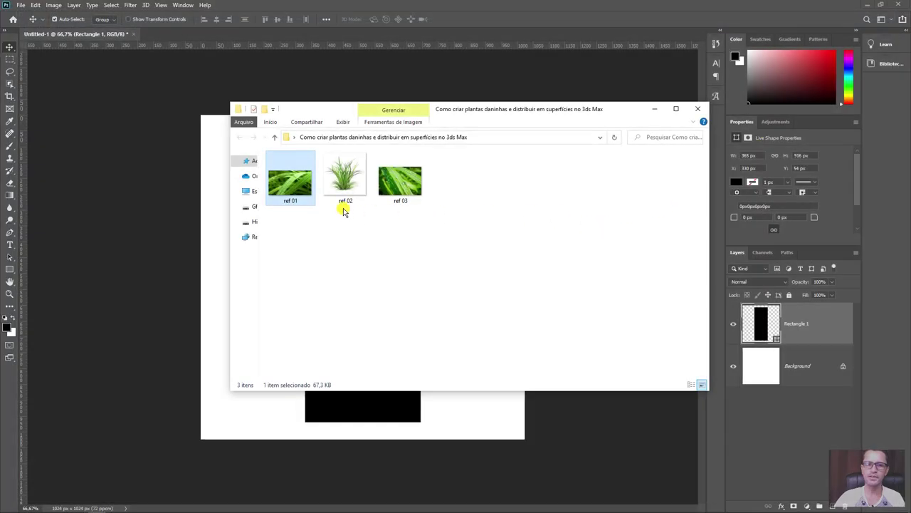
drag(290, 185, 217, 189)
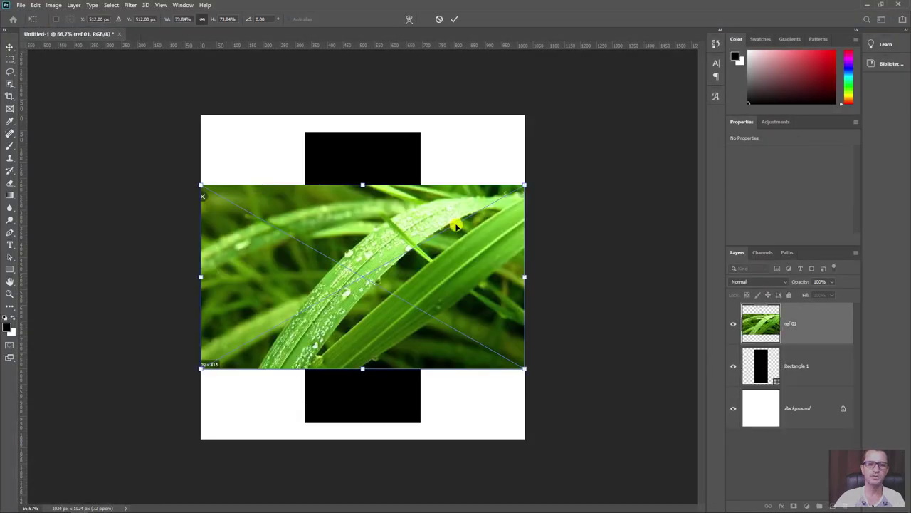
drag(523, 185, 335, 293)
drag(260, 338, 269, 174)
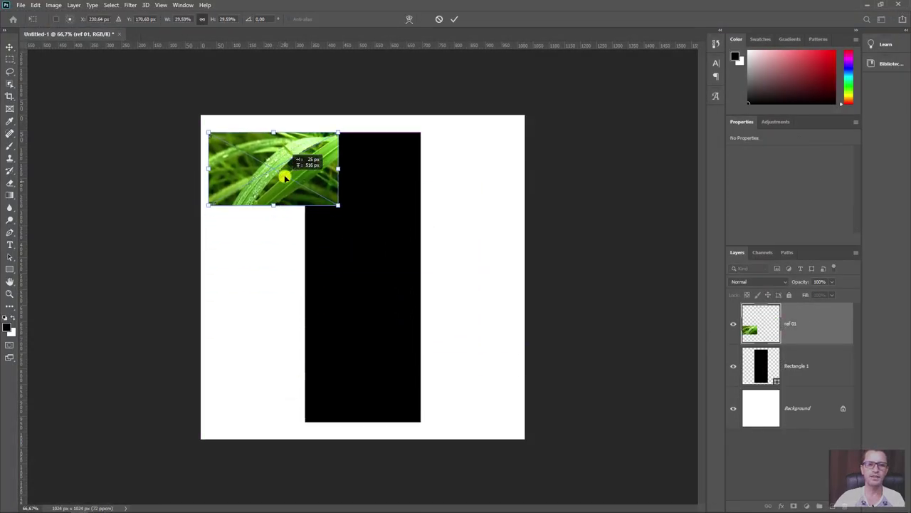
drag(341, 134, 305, 147)
drag(257, 175, 248, 167)
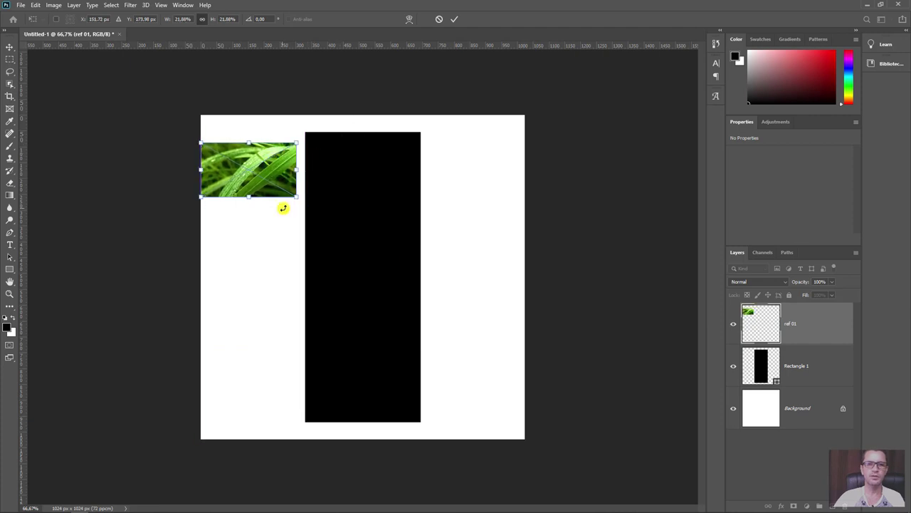
key(Return)
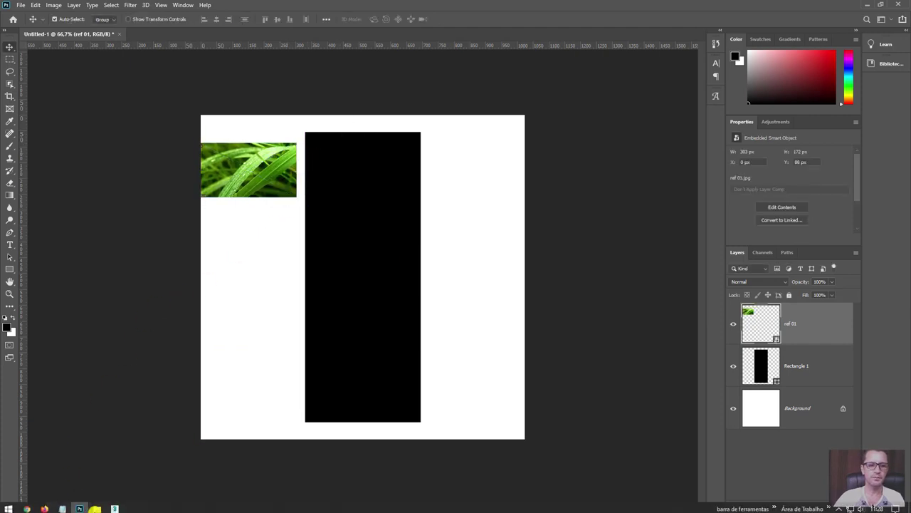
Place ref 03 as a smart object, scaled and lined up beneath ref 01
click(98, 506)
drag(401, 179, 242, 264)
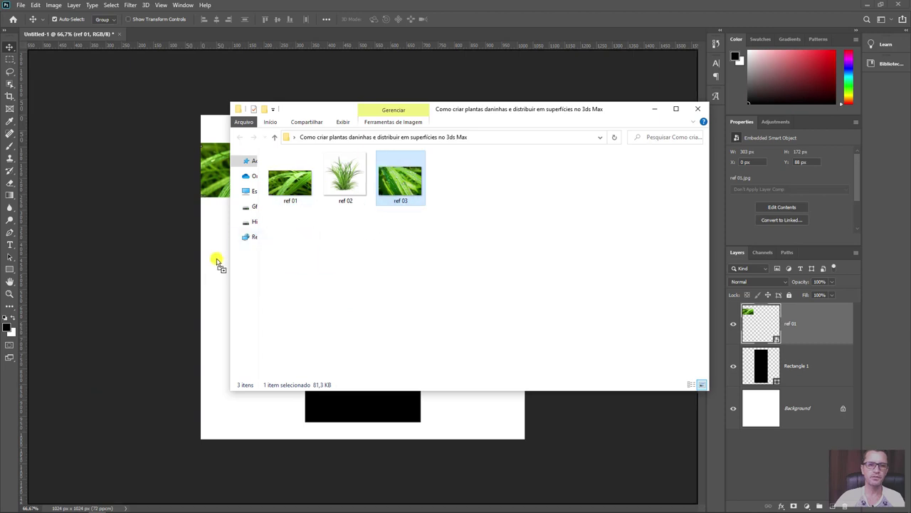
mouse_move(534, 171)
mouse_down()
mouse_move(274, 242)
mouse_move(288, 203)
mouse_up()
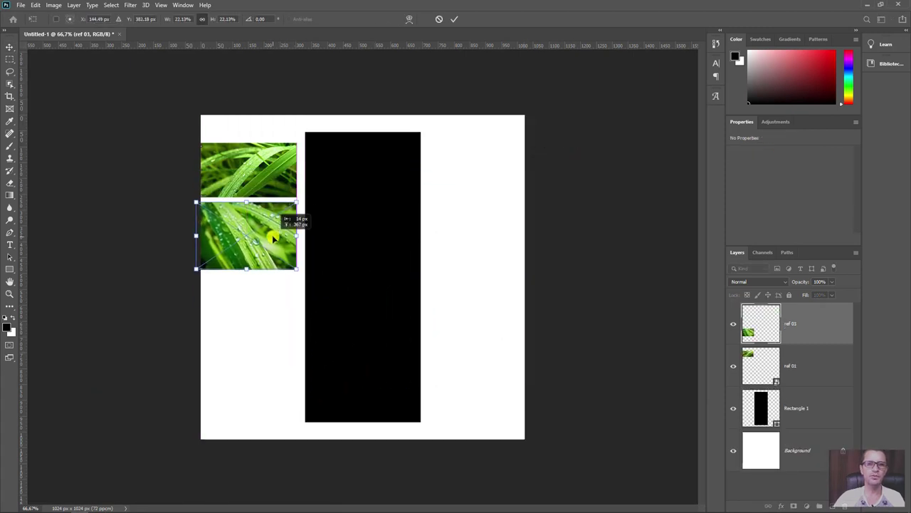
key(Return)
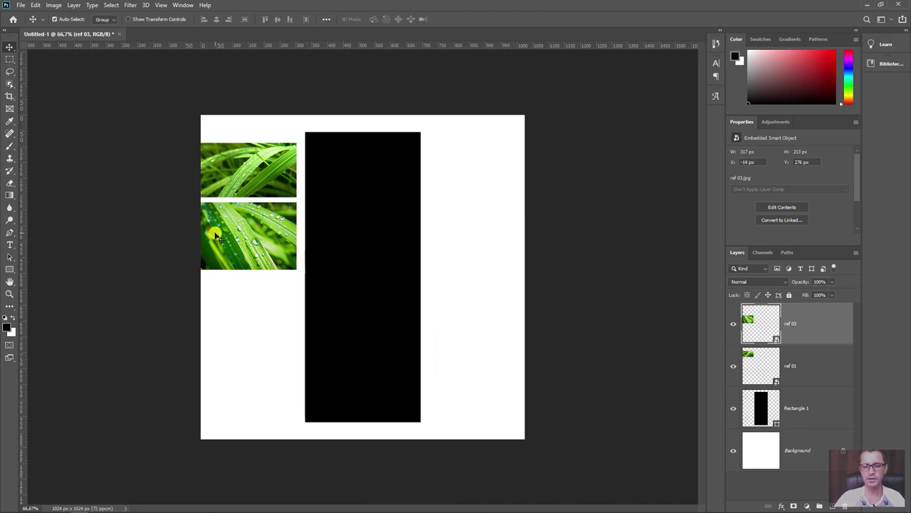
key(z)
mouse_move(238, 227)
mouse_down()
mouse_move(296, 288)
mouse_move(264, 285)
mouse_up()
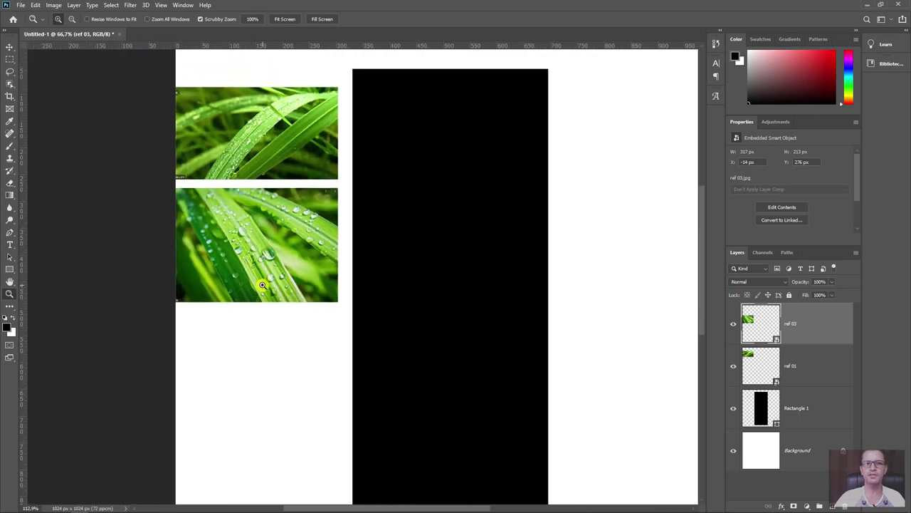
drag(521, 275, 441, 289)
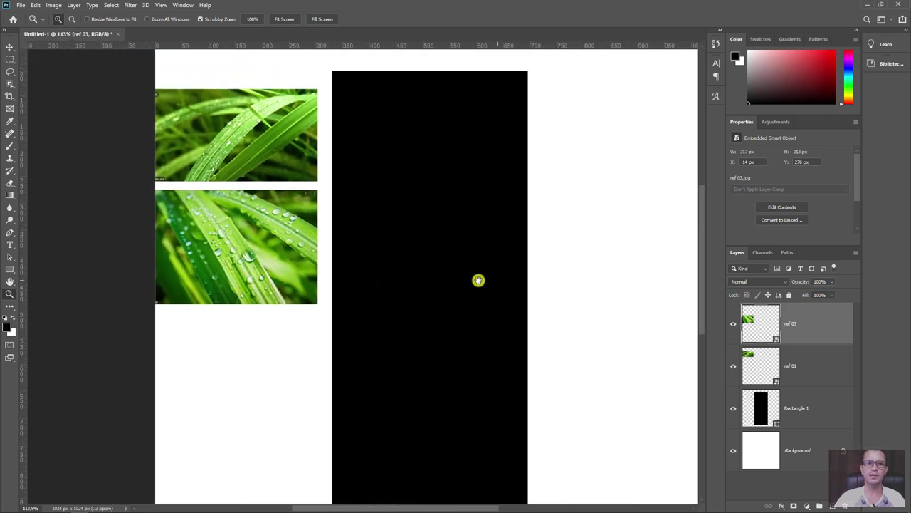
ctrl+click(417, 226)
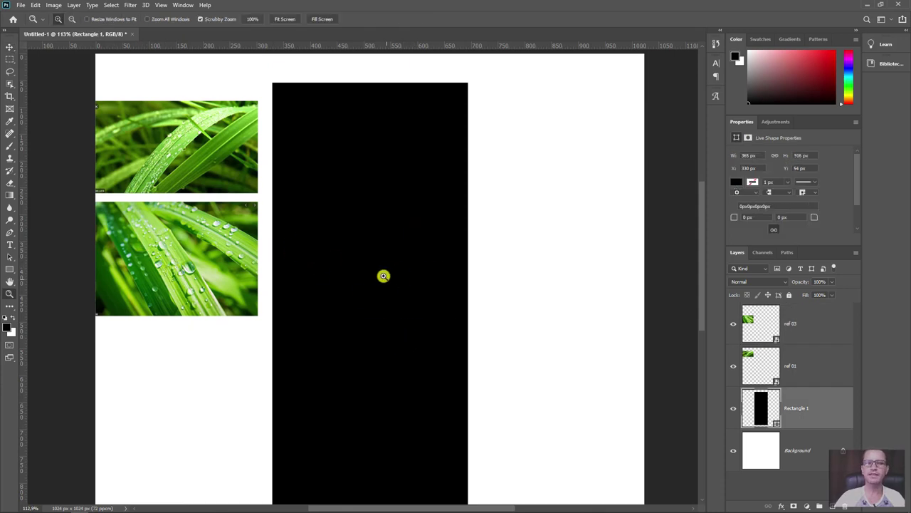
drag(383, 275, 374, 256)
click(734, 408)
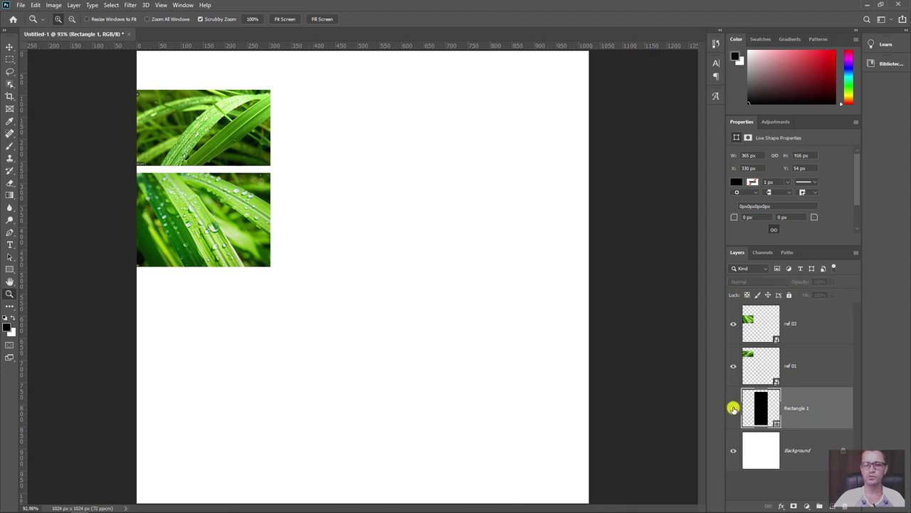
click(733, 408)
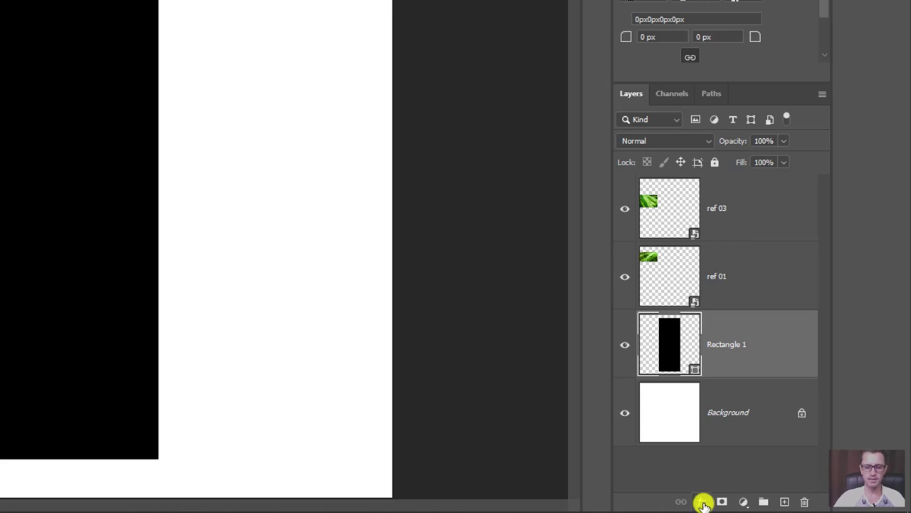
Add a Black, White Gradient Overlay at 180° to the rectangle
click(704, 502)
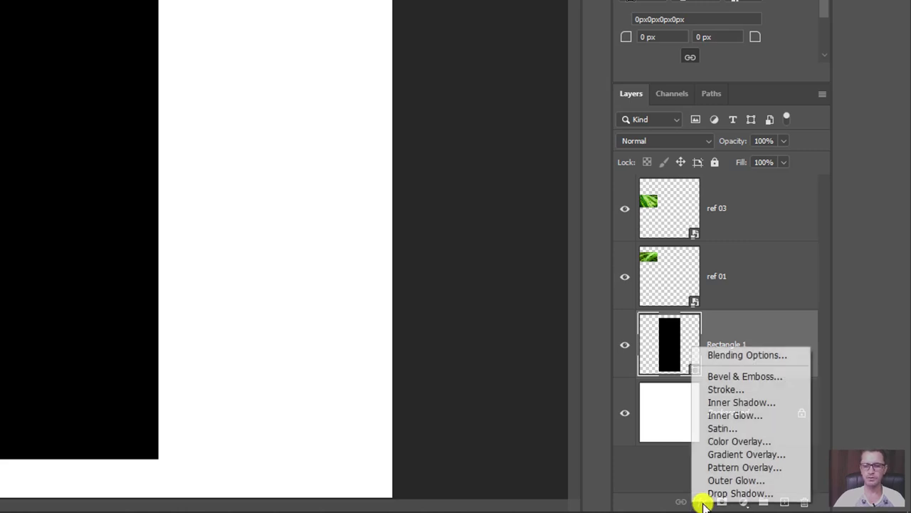
click(751, 456)
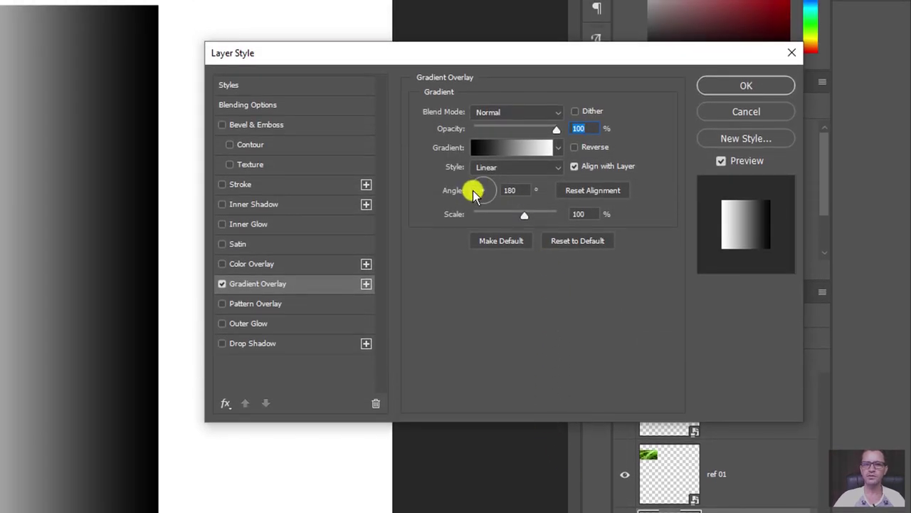
mouse_move(475, 193)
mouse_down()
mouse_move(486, 178)
mouse_move(462, 194)
mouse_up()
click(585, 244)
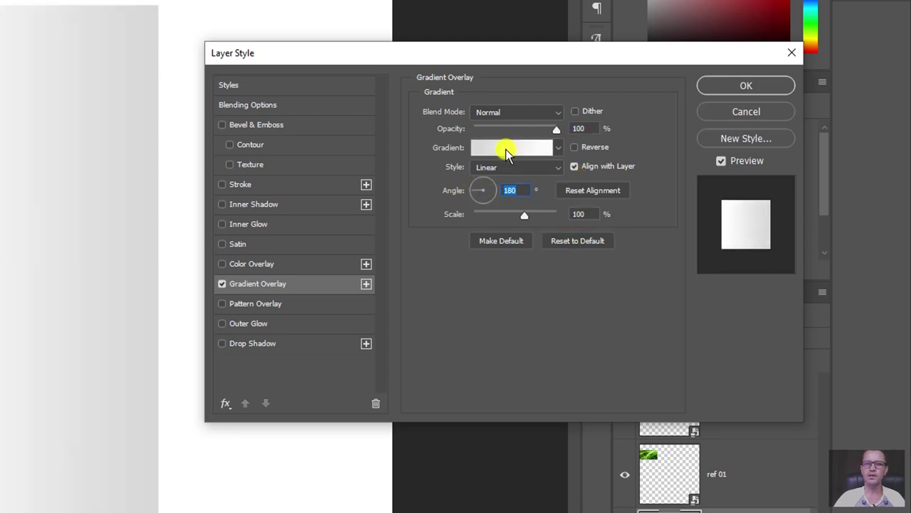
click(502, 147)
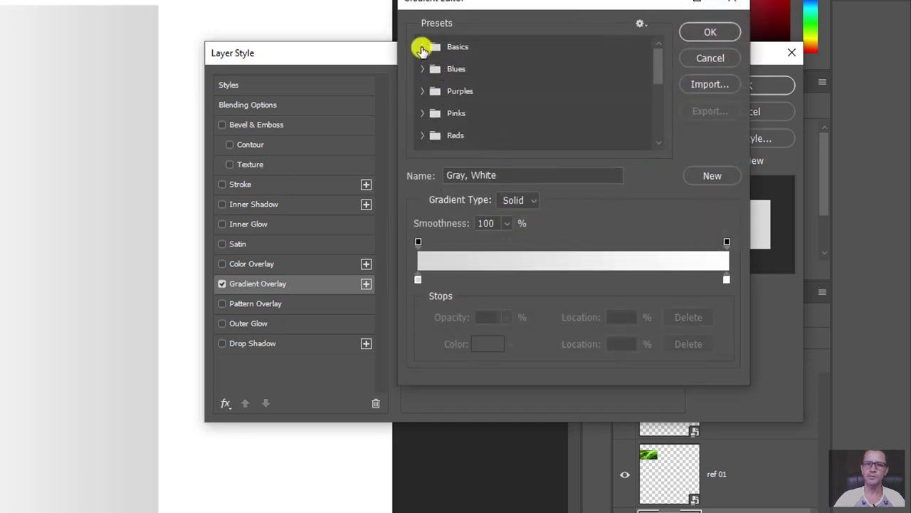
click(420, 46)
click(493, 68)
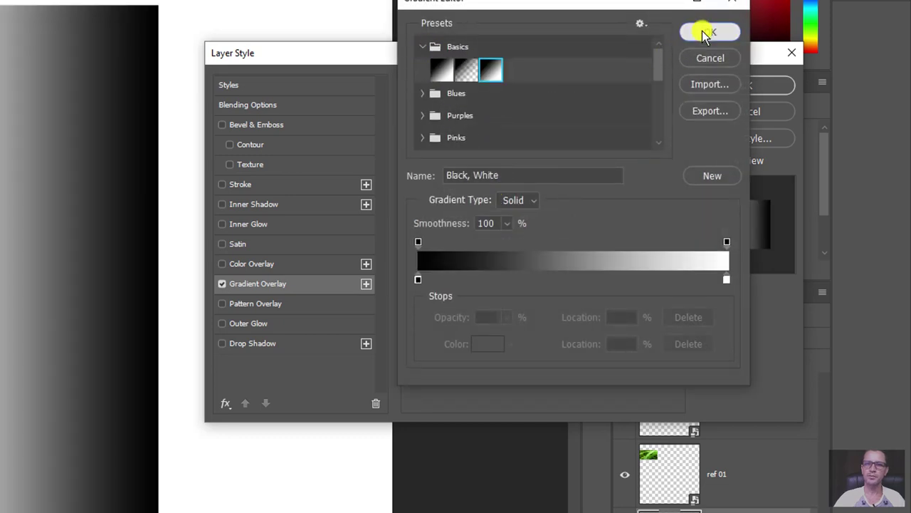
click(708, 29)
click(742, 81)
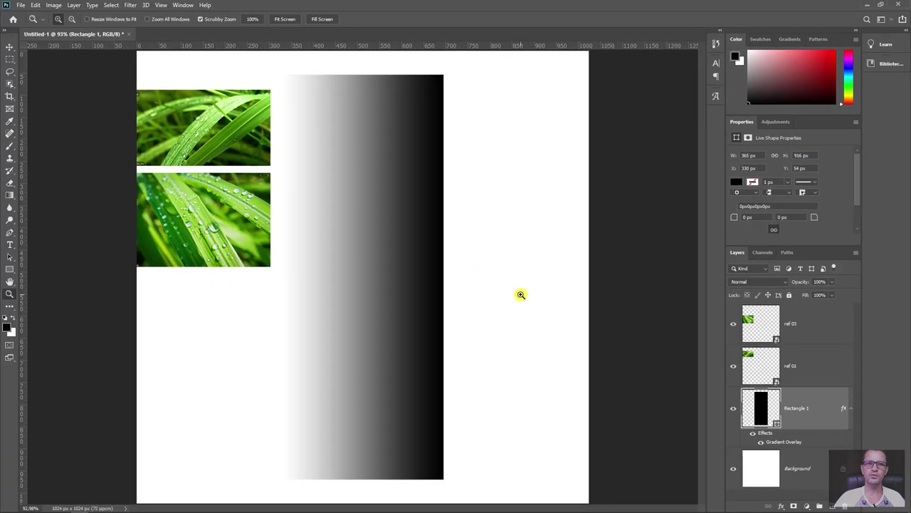
Zoom out and try moving the gradient rectangle, then undo the move
drag(520, 294, 502, 266)
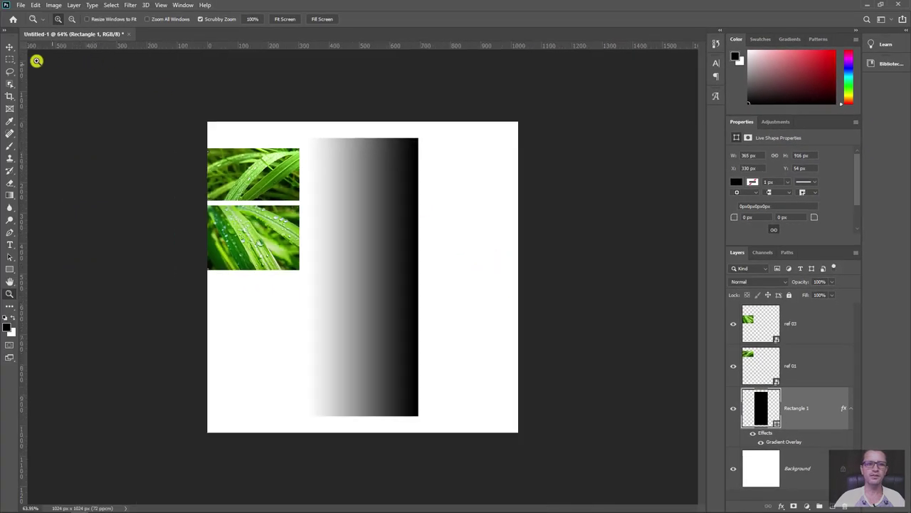
click(10, 47)
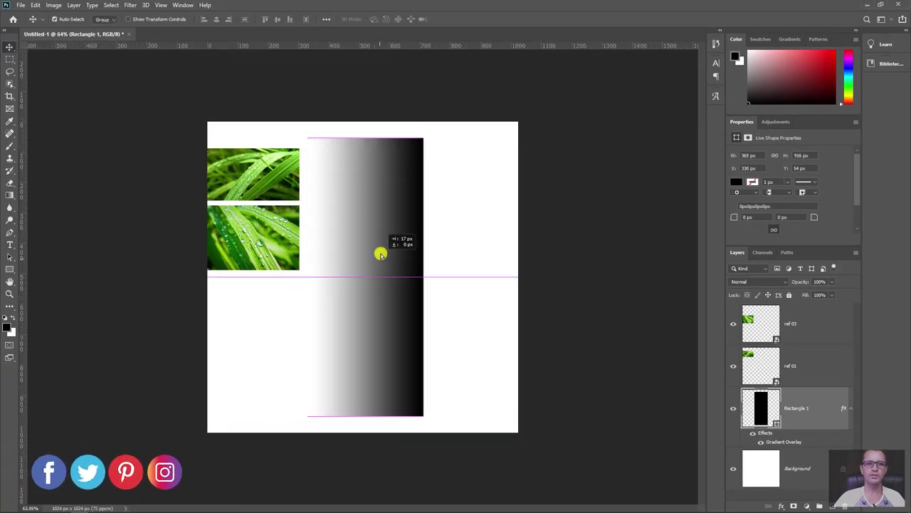
drag(376, 261, 383, 253)
key(ctrl+z)
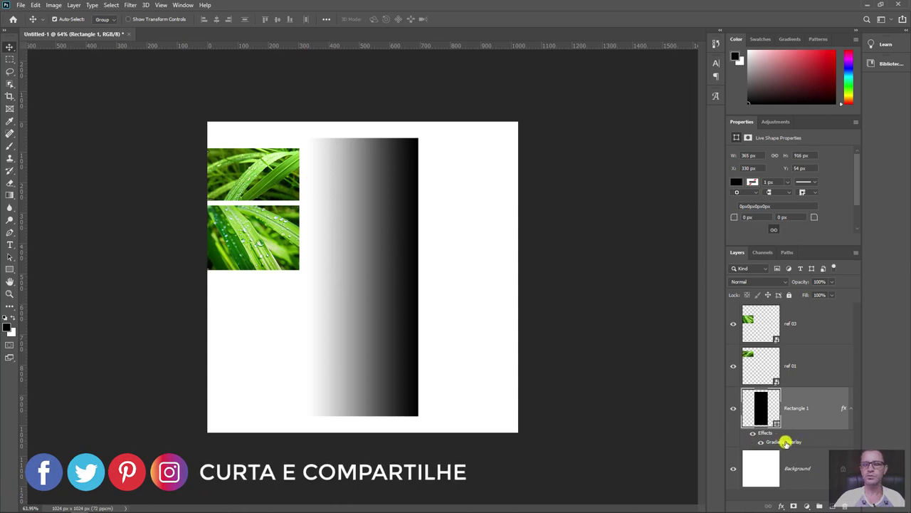
Reopen the rectangle's Gradient Overlay settings and gradient editor, keeping the gradient unchanged
double_click(785, 442)
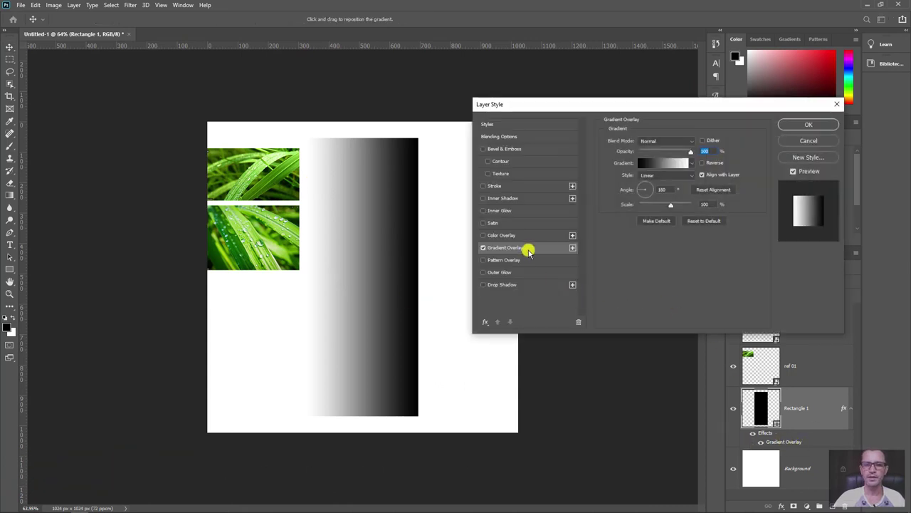
click(660, 166)
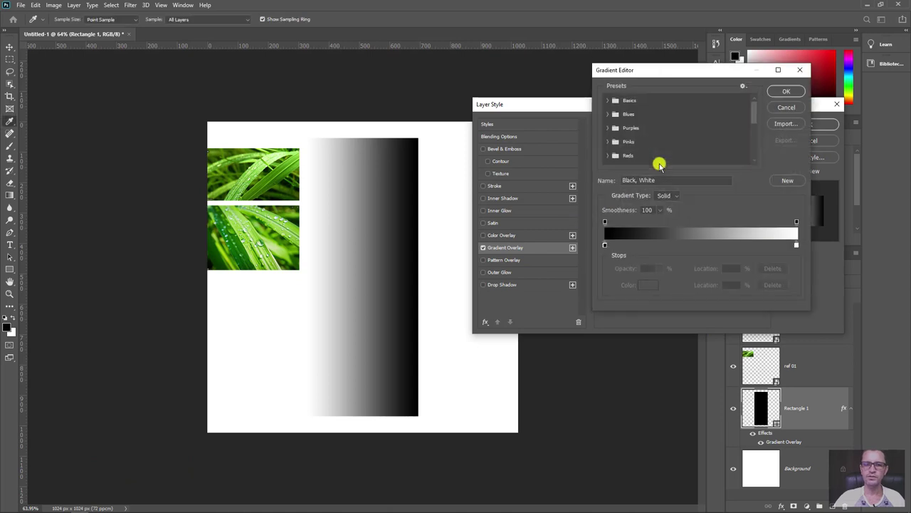
click(783, 107)
drag(698, 110, 534, 132)
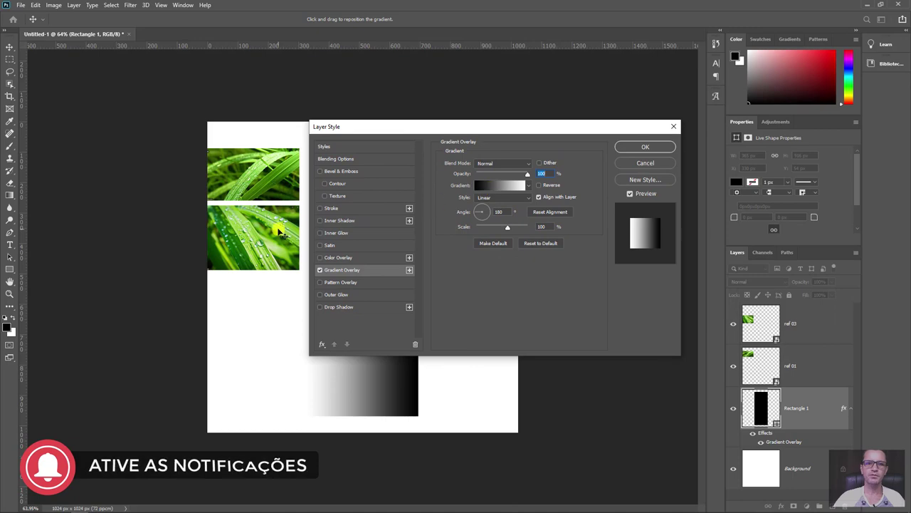
click(645, 146)
mouse_move(302, 217)
mouse_down()
mouse_move(344, 267)
mouse_move(444, 274)
mouse_move(427, 282)
mouse_up()
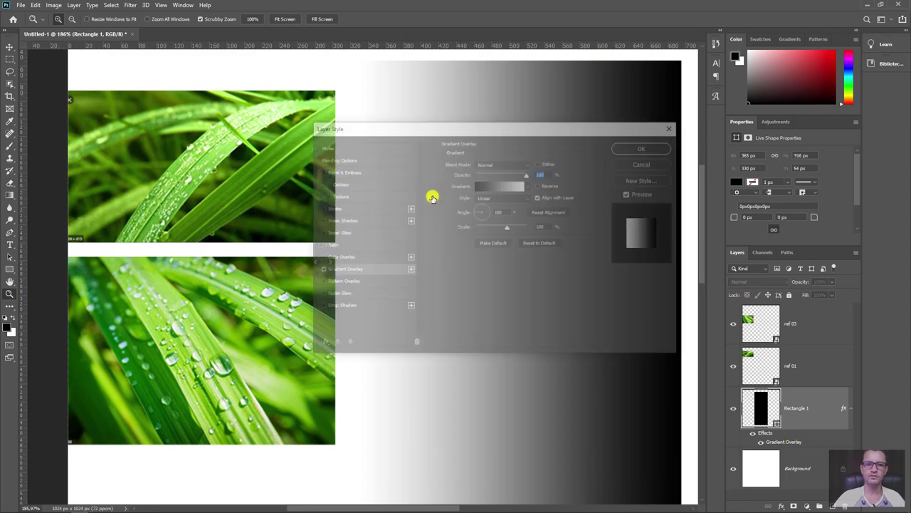
drag(498, 128, 545, 100)
Recolour the gradient's start and end stops with greens sampled from the grass photo
click(545, 160)
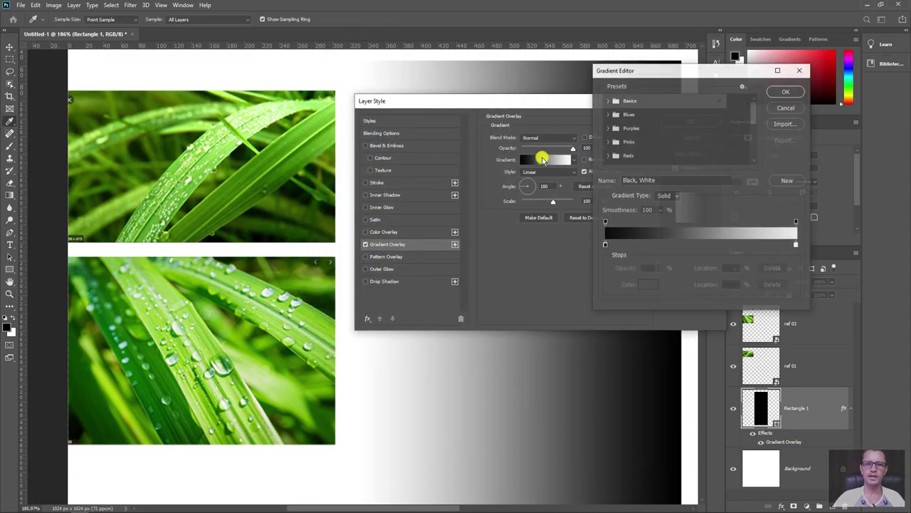
mouse_move(671, 72)
mouse_down()
mouse_move(431, 115)
mouse_move(433, 78)
mouse_up()
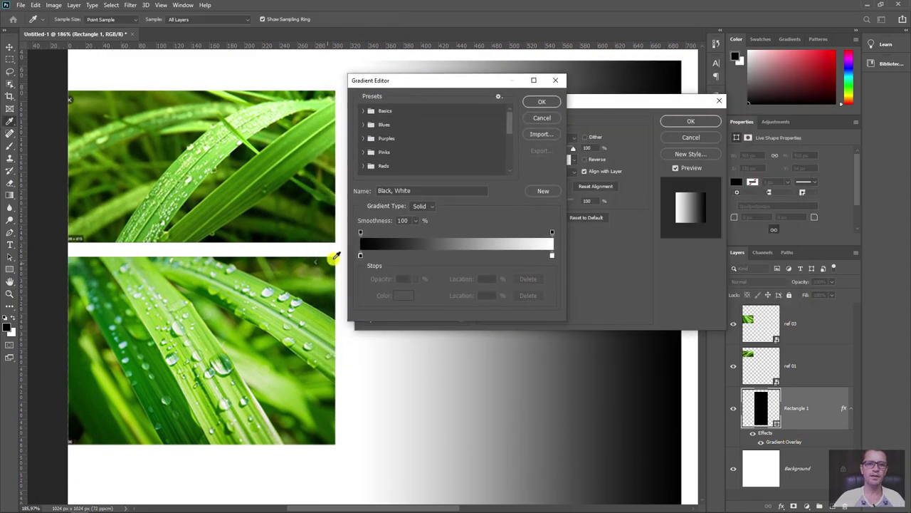
click(360, 256)
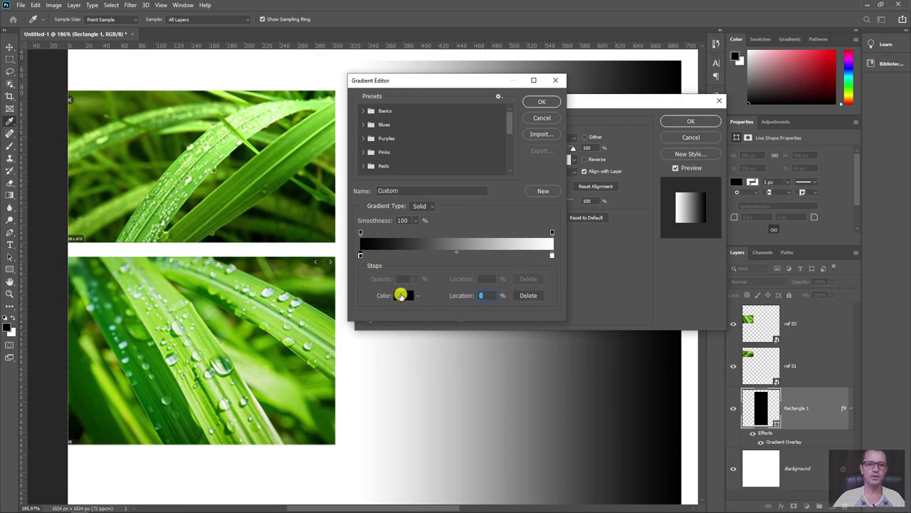
click(402, 295)
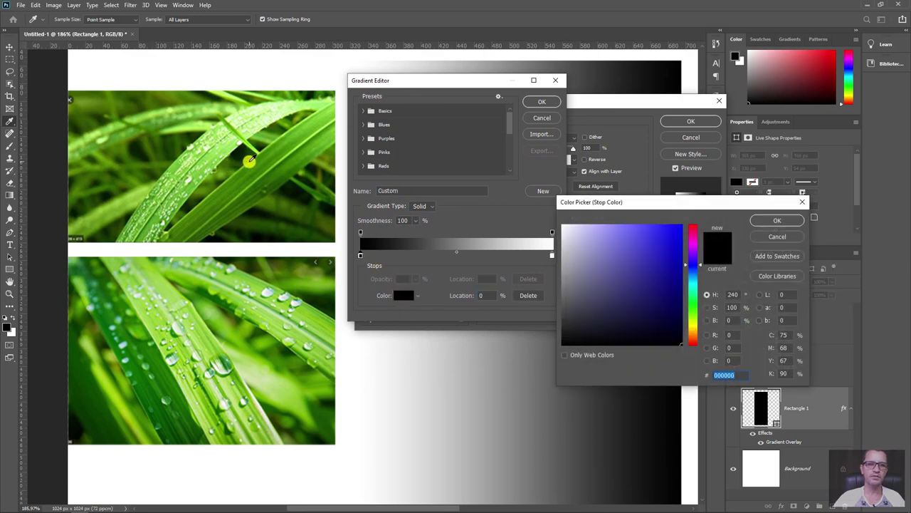
click(250, 160)
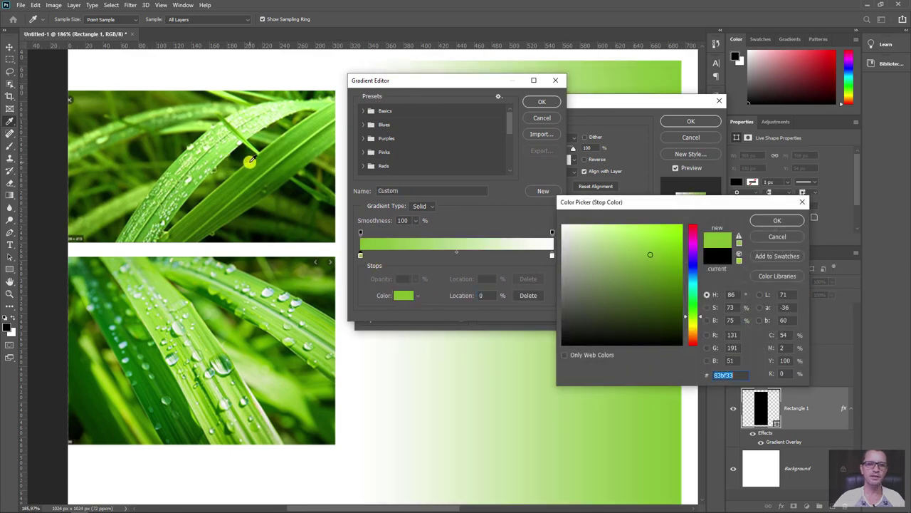
click(778, 220)
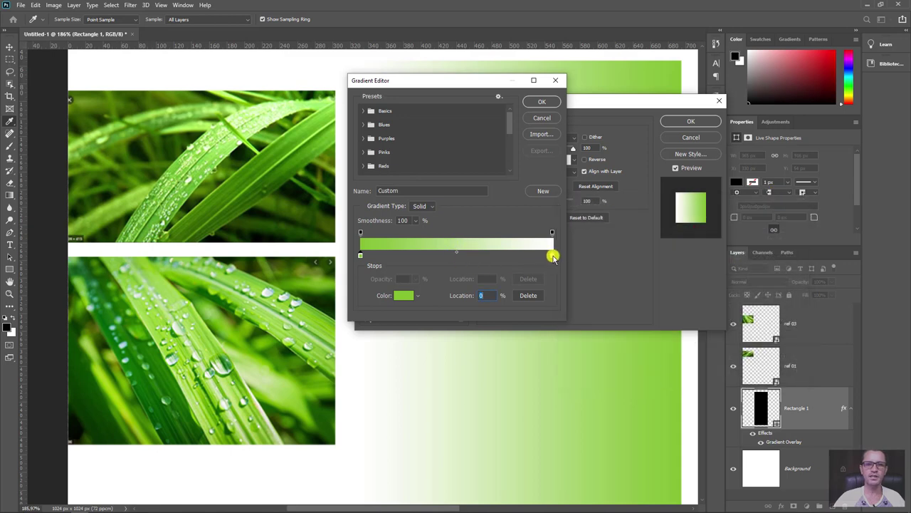
click(553, 256)
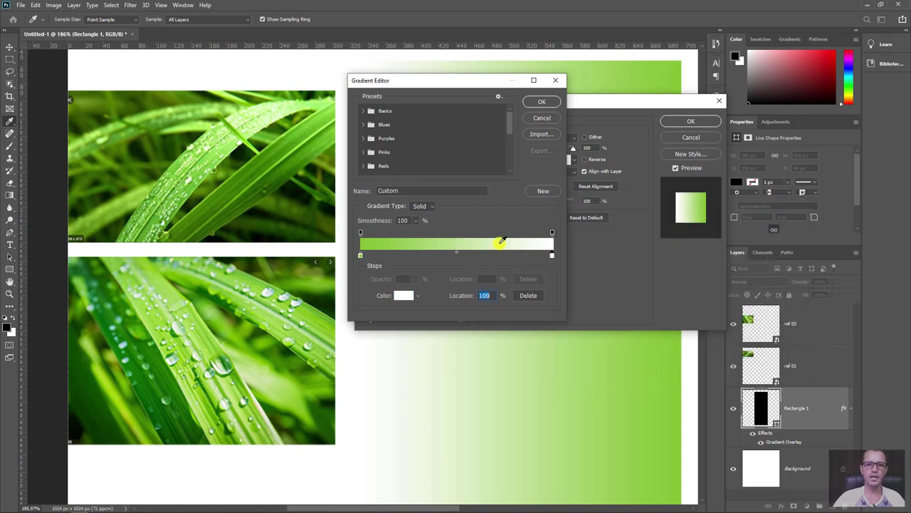
click(277, 139)
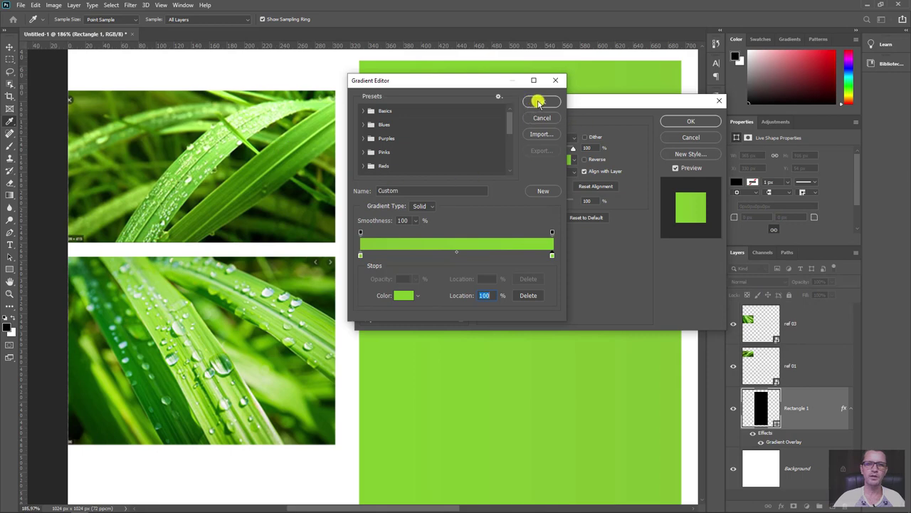
Sample a darker green and add stops near 9%, 60% and 91%, then accept the gradient
drag(467, 81, 483, 86)
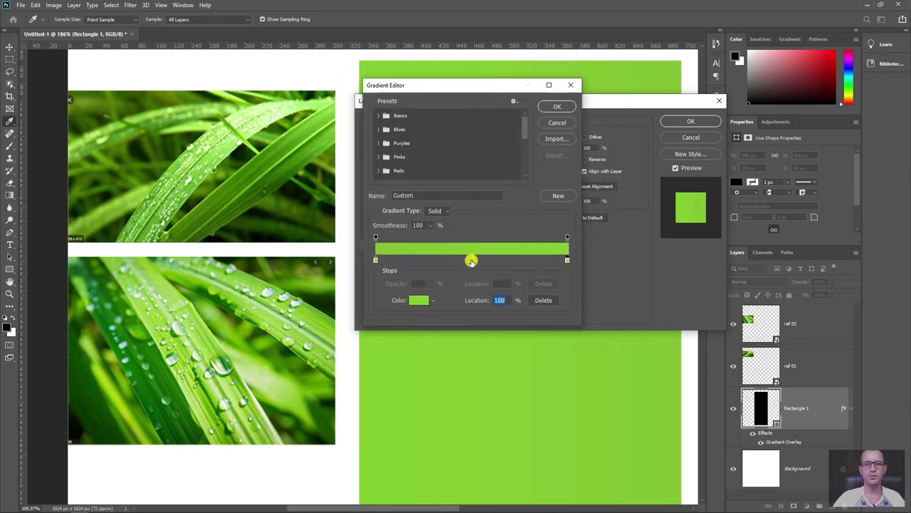
click(419, 299)
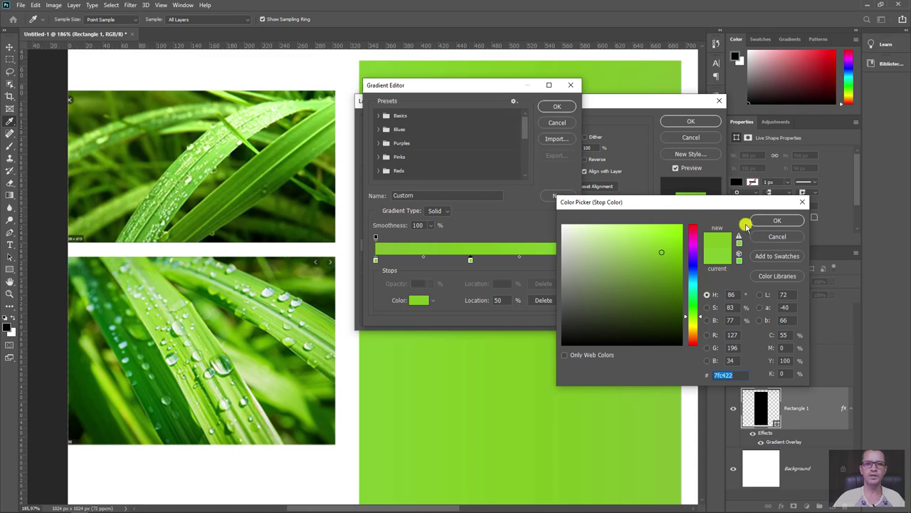
click(777, 220)
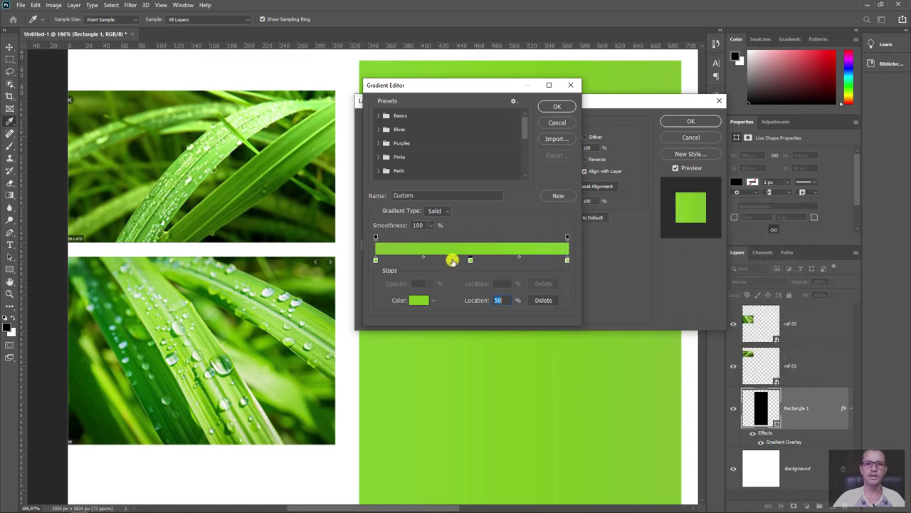
click(419, 299)
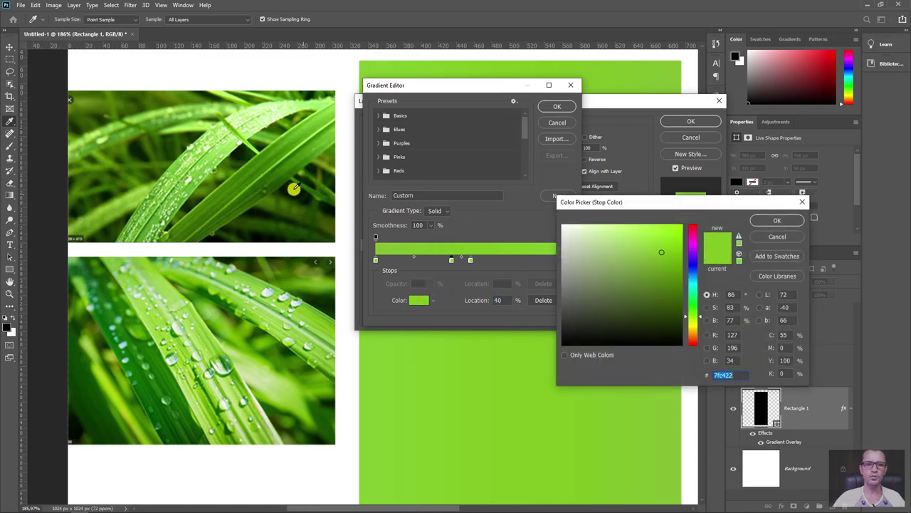
click(268, 165)
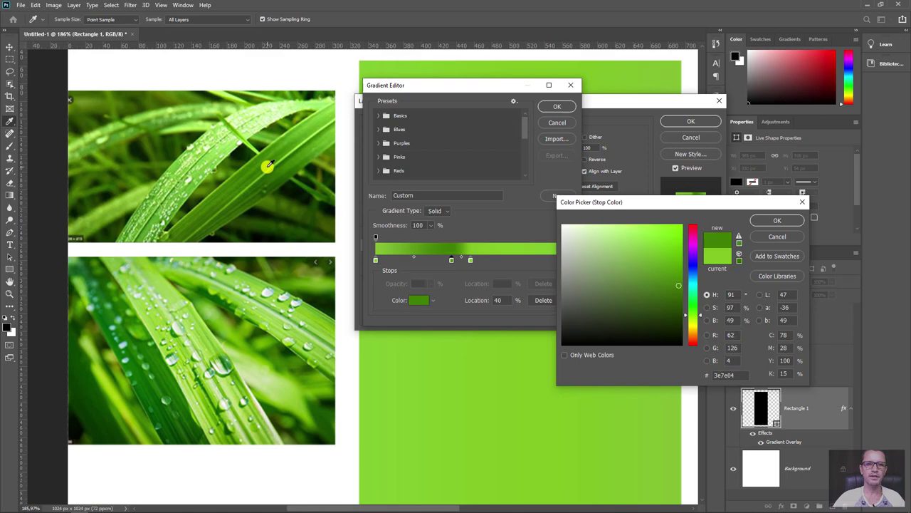
click(774, 219)
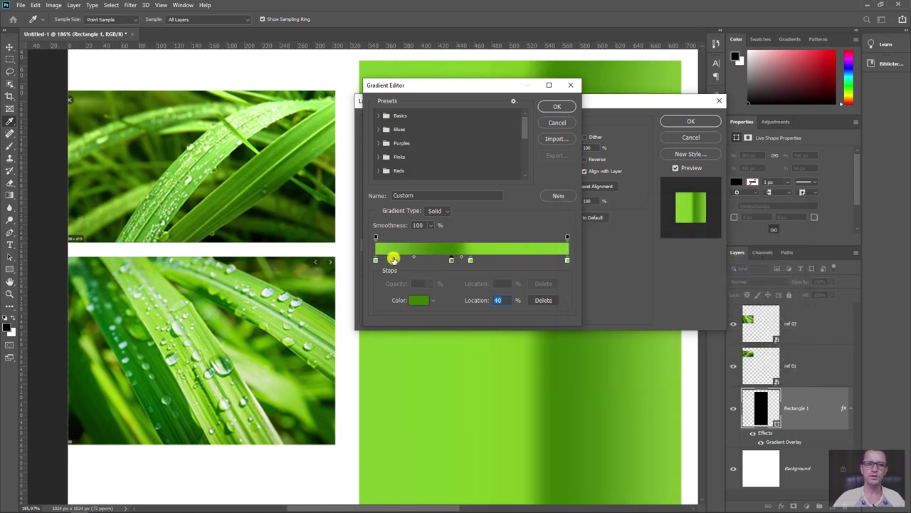
click(393, 259)
click(491, 259)
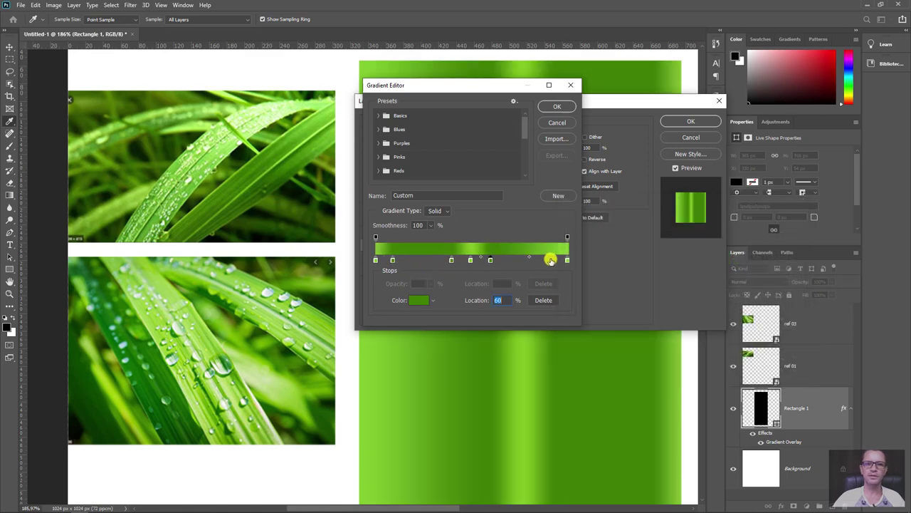
click(548, 260)
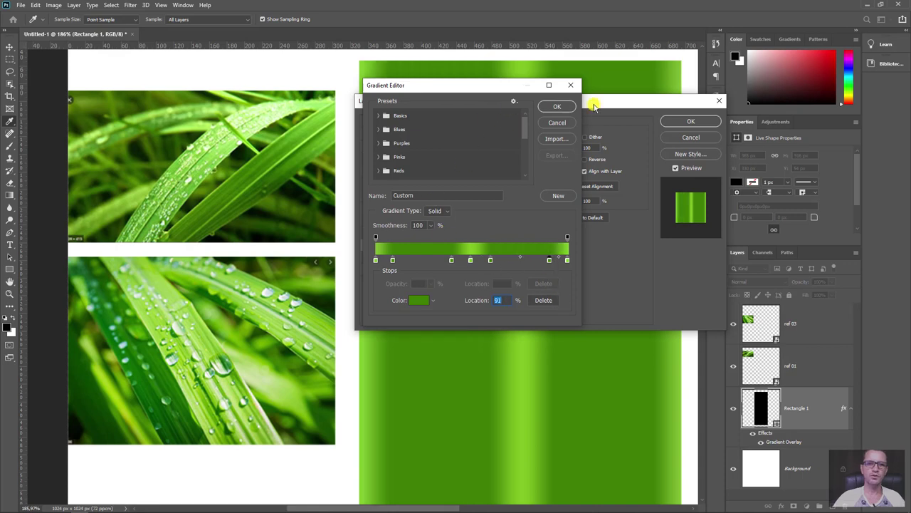
click(558, 106)
Apply the striped gradient, then reopen the Gradient Overlay's colour stops for editing
click(689, 124)
key(z)
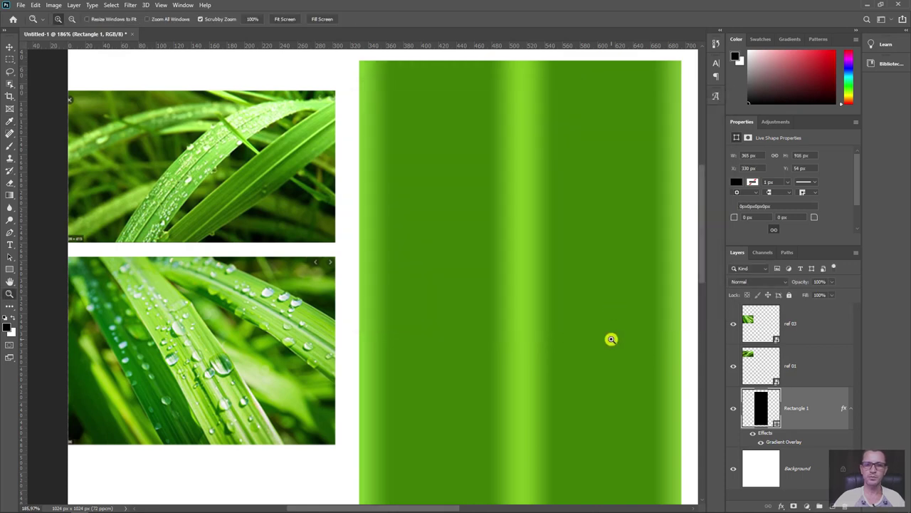
mouse_move(610, 339)
mouse_down()
mouse_move(561, 281)
mouse_move(605, 328)
mouse_up()
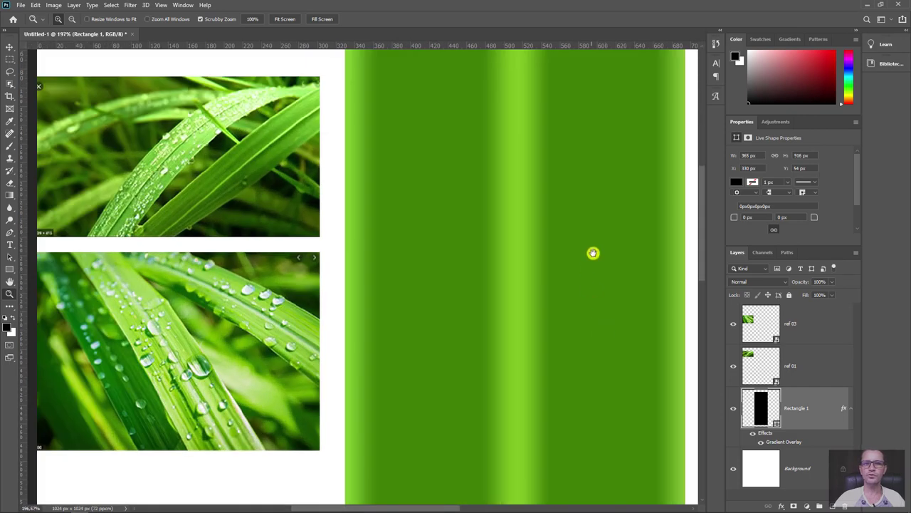
drag(593, 253, 586, 331)
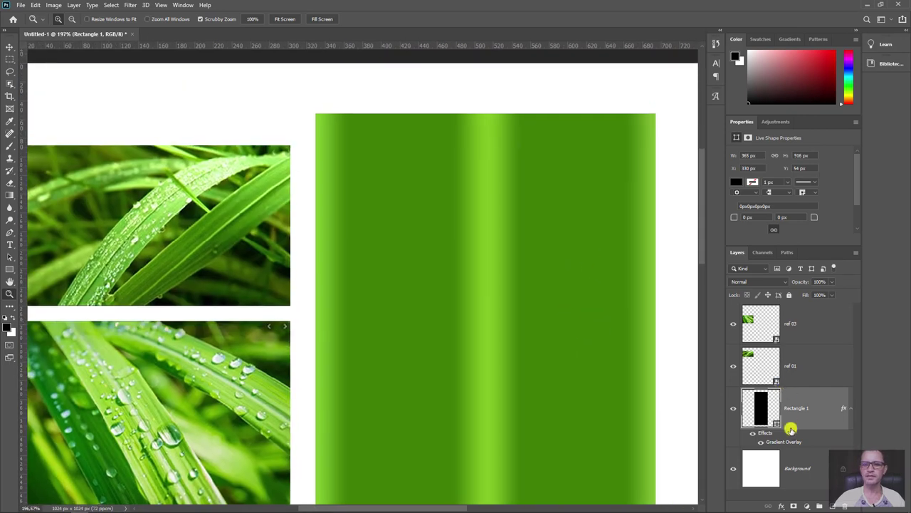
double_click(770, 427)
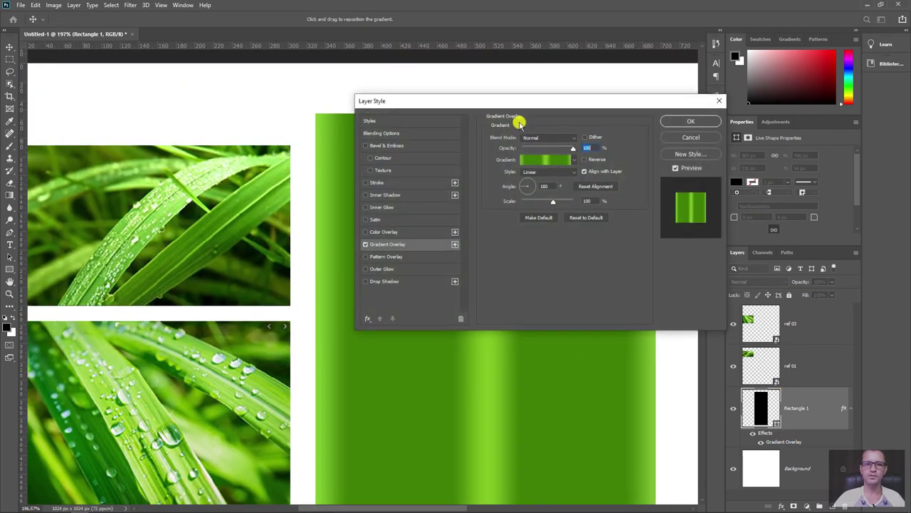
drag(545, 107, 693, 148)
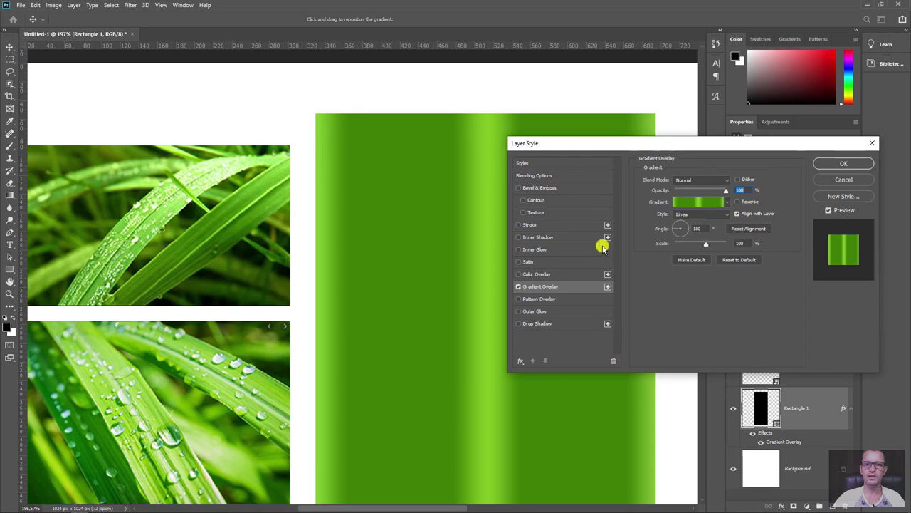
click(700, 202)
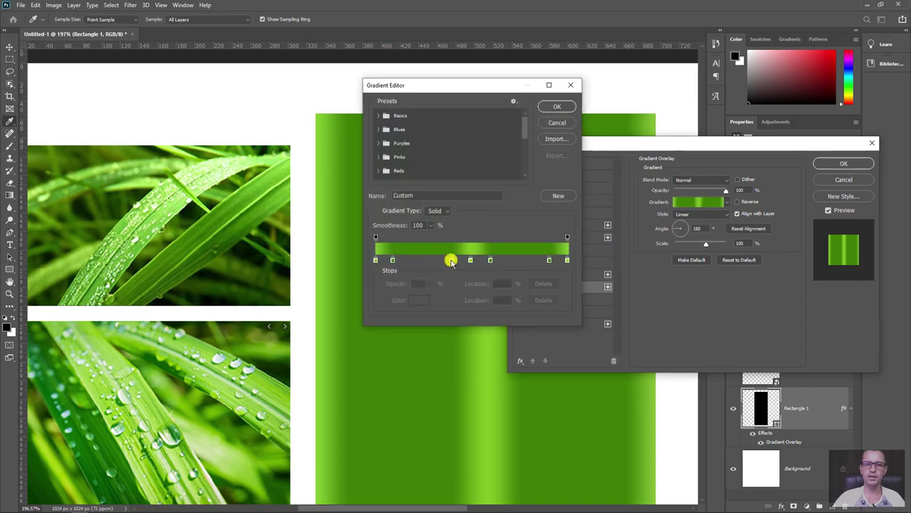
Move the centre stops to about 50% and 55%, the left stop to 3%, and add one at 94%
mouse_move(451, 260)
mouse_down()
mouse_move(489, 261)
mouse_move(475, 262)
mouse_up()
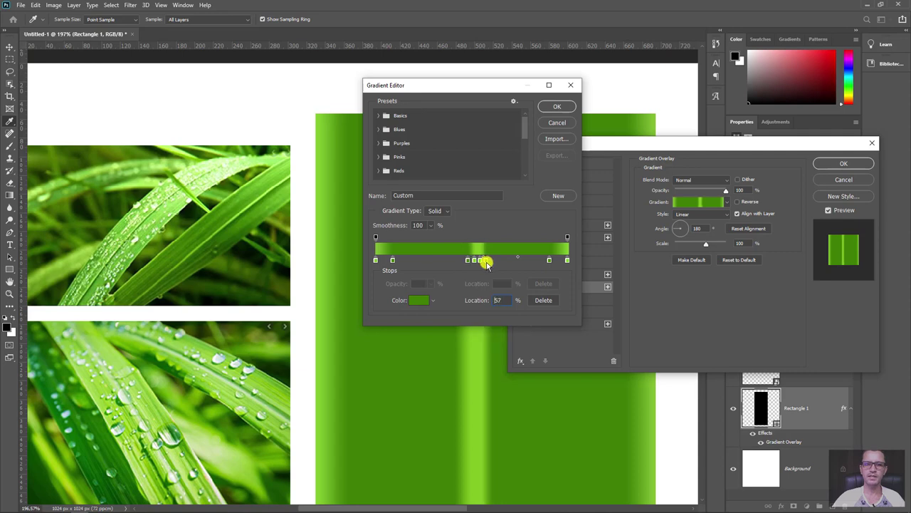
drag(487, 263, 479, 260)
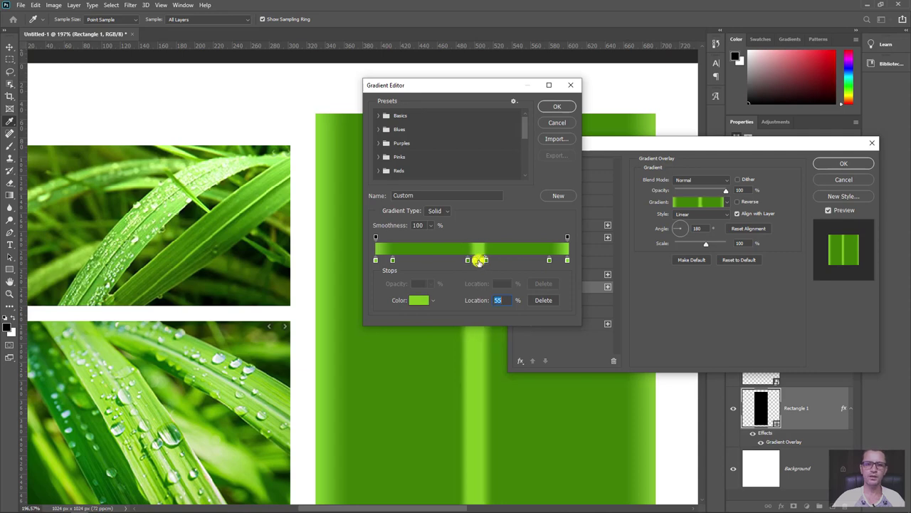
click(471, 263)
text(50)
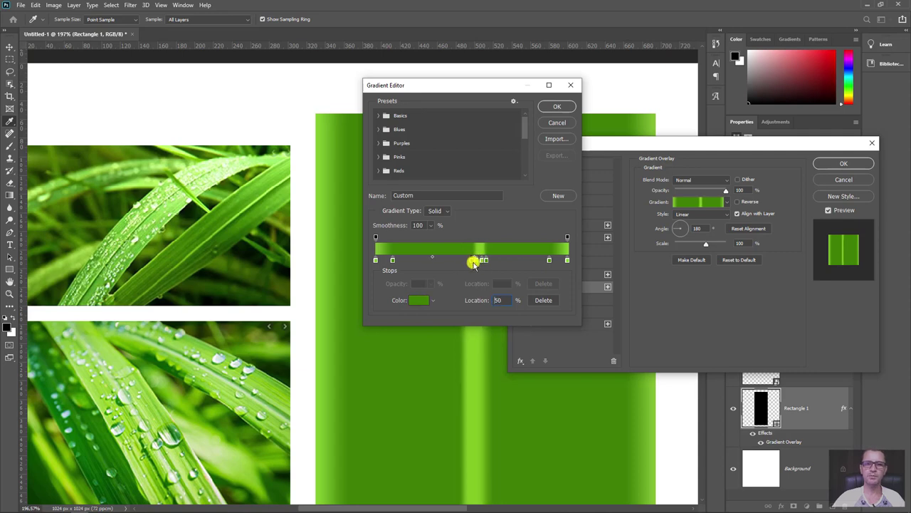
key(Return)
click(548, 263)
click(395, 262)
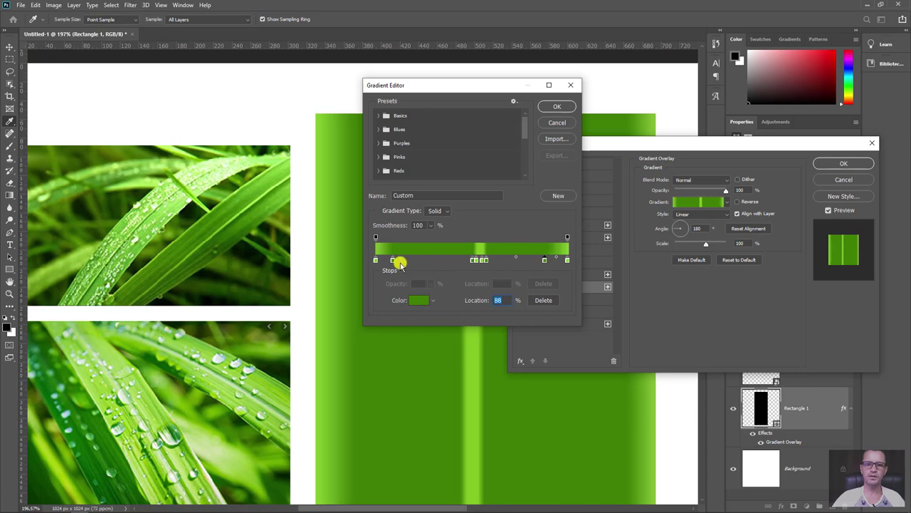
drag(397, 261, 390, 260)
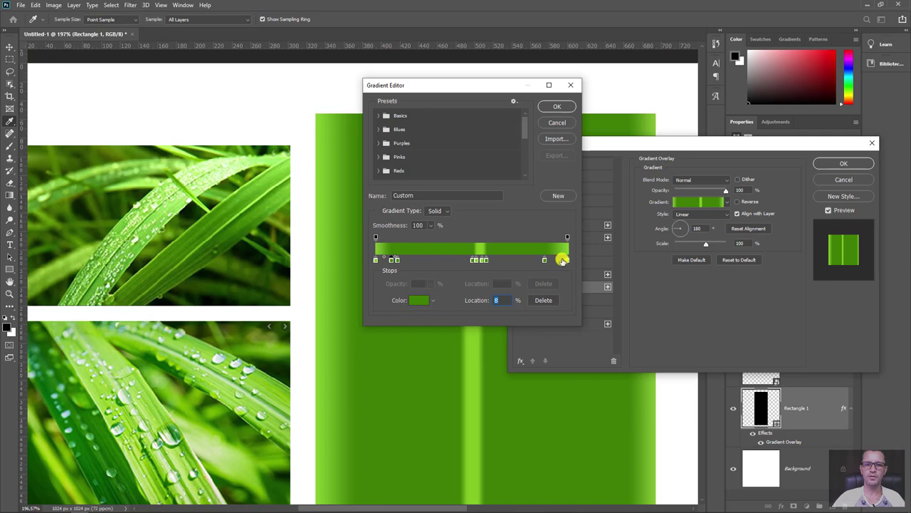
click(557, 262)
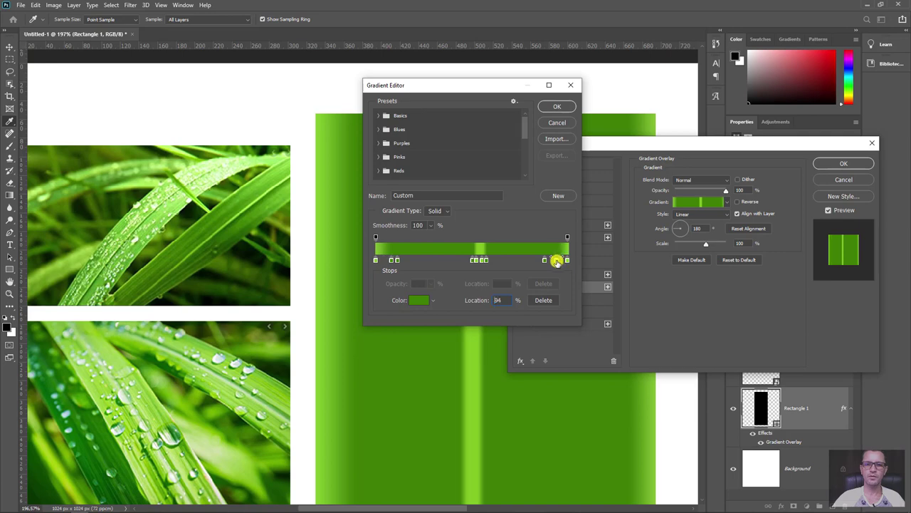
click(557, 106)
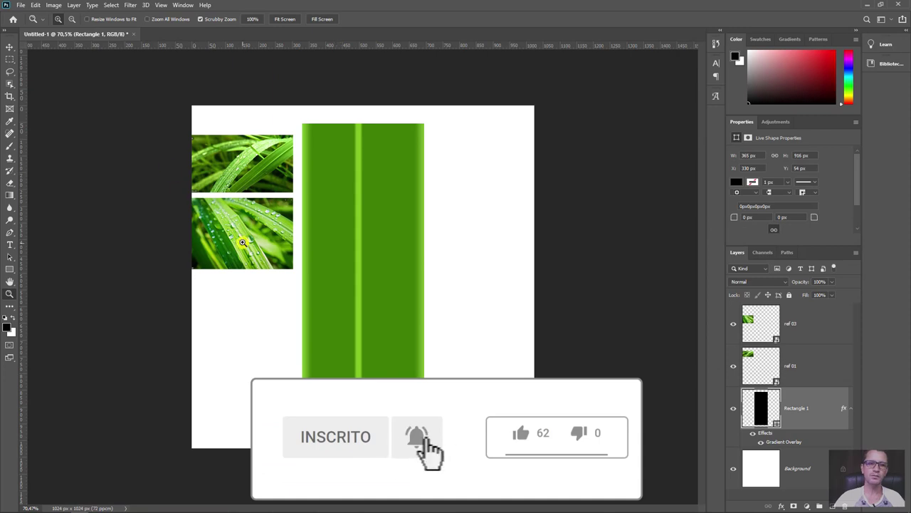
Reopen the gradient stops and set the light-green stop's location to 50%
mouse_move(237, 232)
mouse_down()
mouse_move(261, 267)
mouse_move(409, 179)
mouse_up()
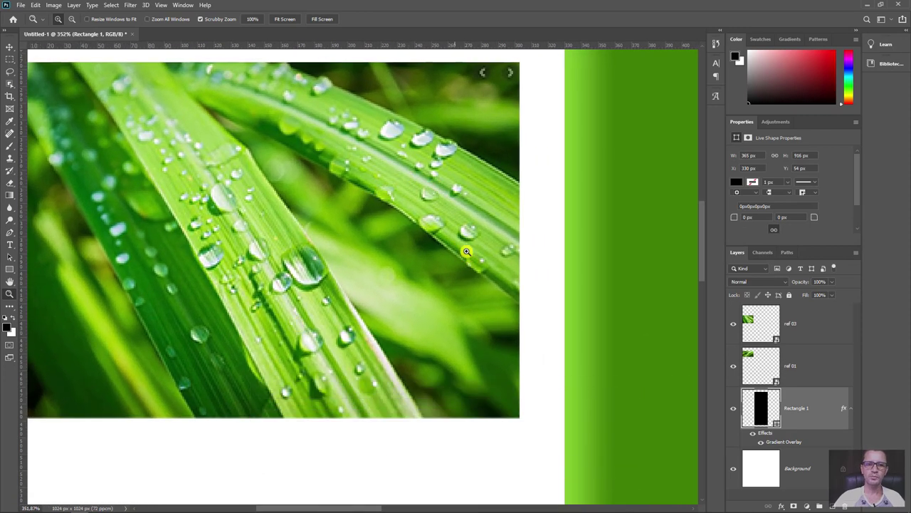
scroll(466, 252, down, 5)
drag(496, 309, 304, 294)
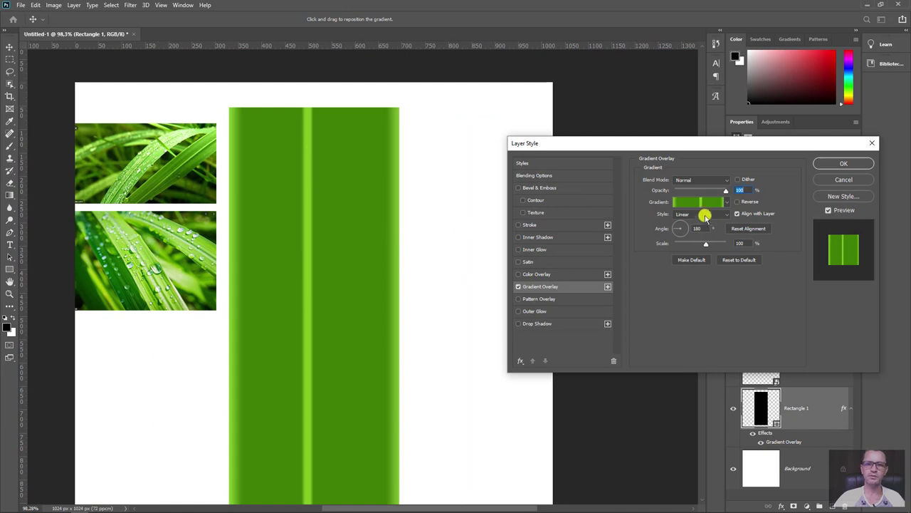
click(696, 201)
click(486, 260)
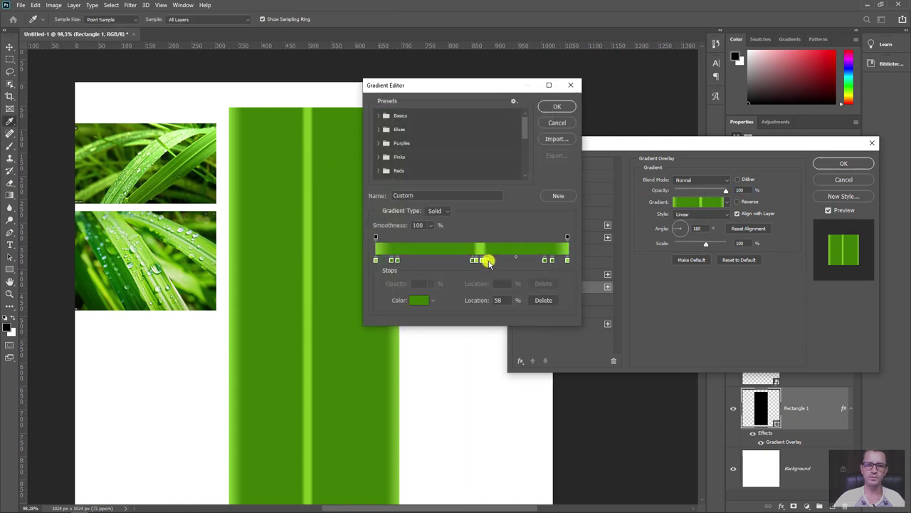
click(482, 261)
drag(483, 262, 476, 258)
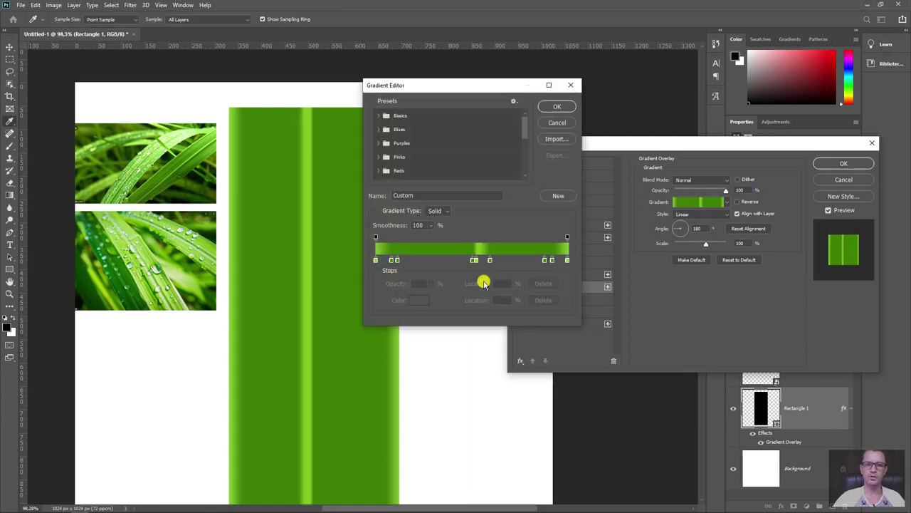
double_click(506, 301)
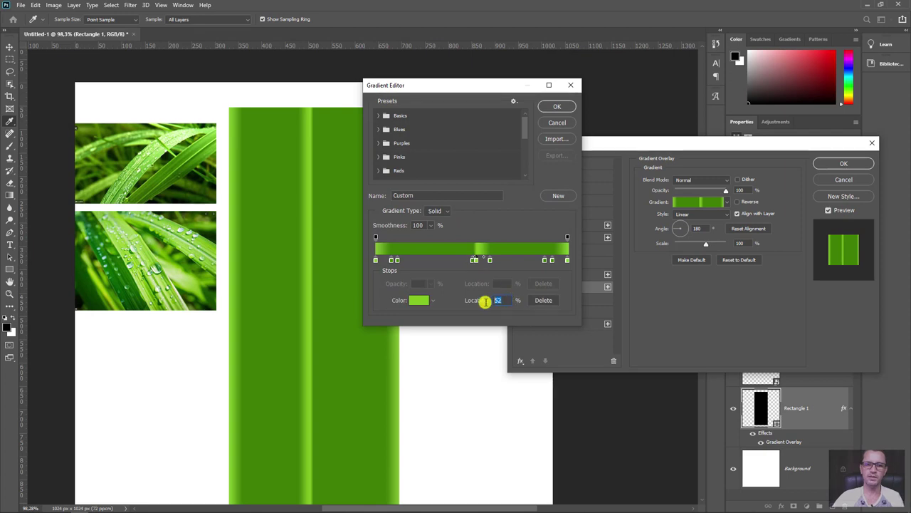
text(50)
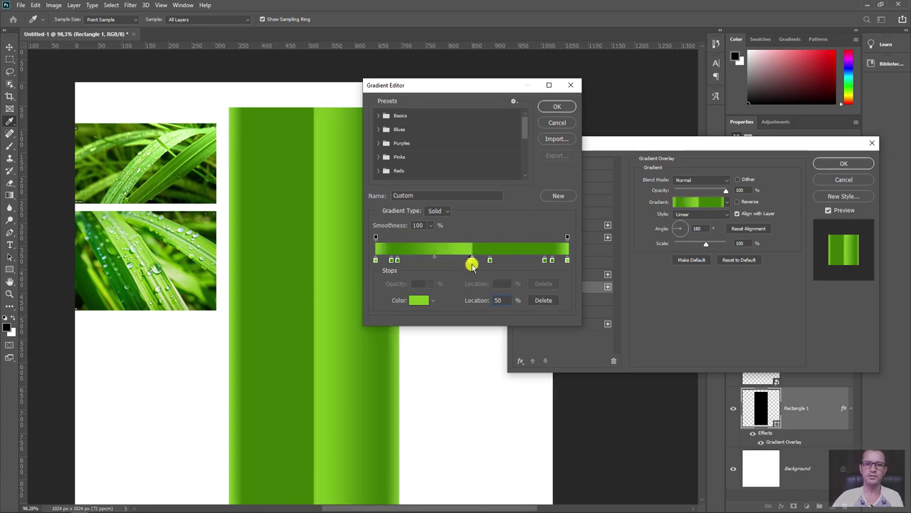
Set the neighbouring stop's location to 50% as well and commit the gradient overlay
click(467, 261)
click(480, 261)
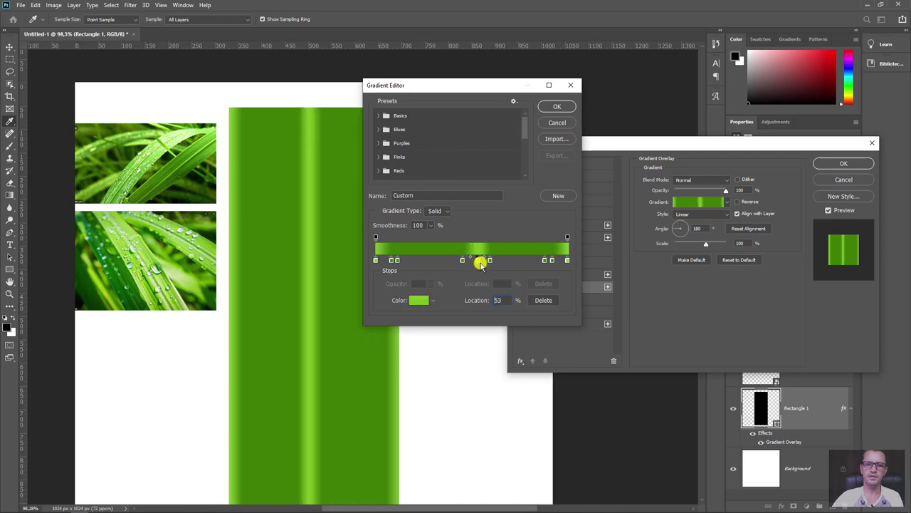
double_click(505, 299)
text(50)
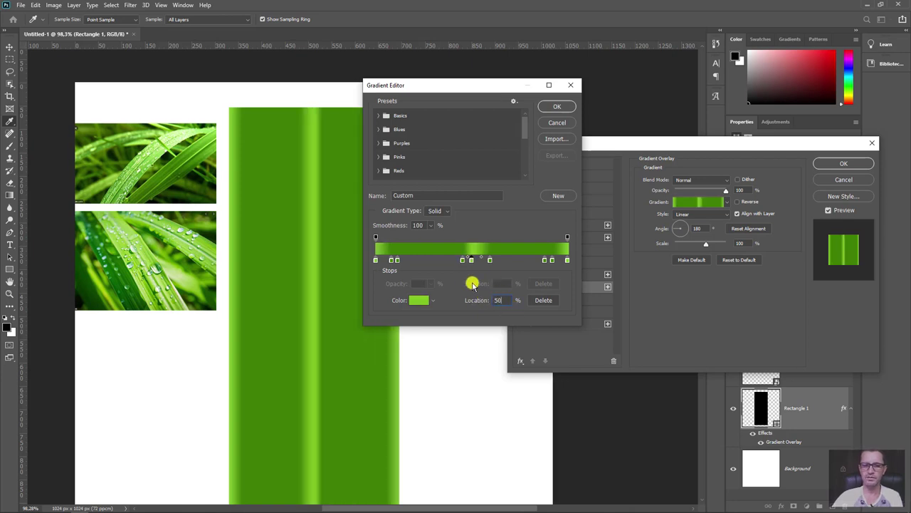
click(480, 260)
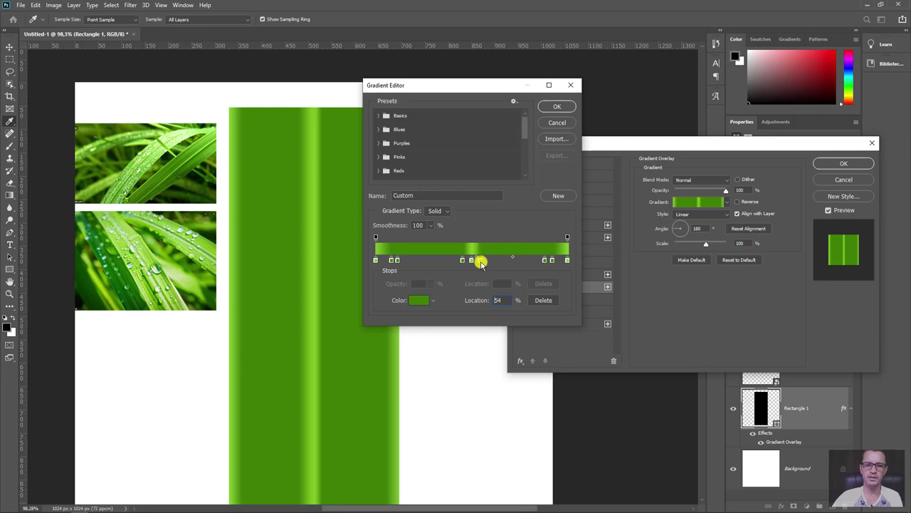
click(559, 107)
click(815, 163)
key(z)
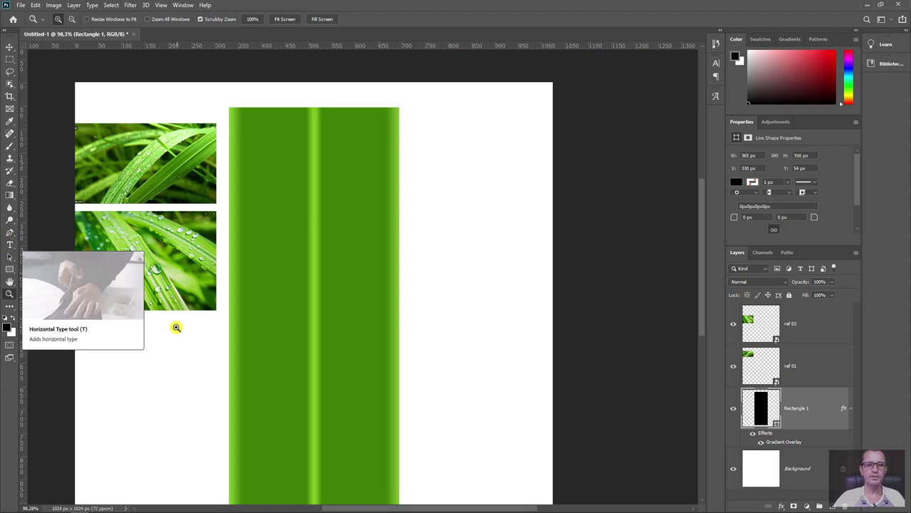
Type the capital text line OGFXTOTALTEMMUITOSTUTIRIAISCG beside the green bar
click(9, 245)
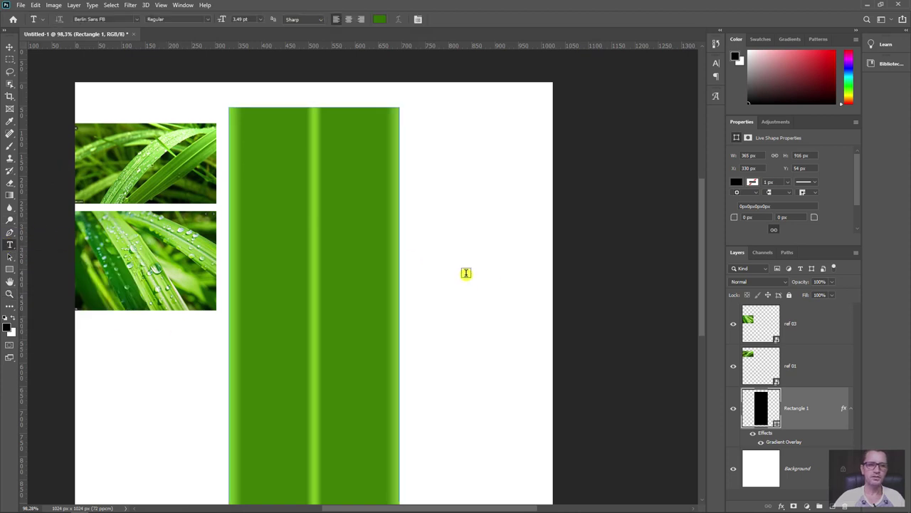
click(419, 261)
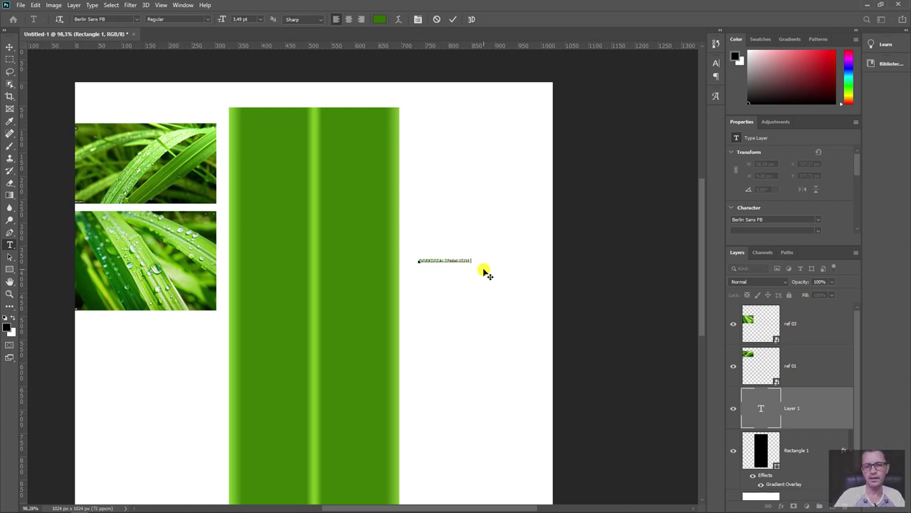
text(er)
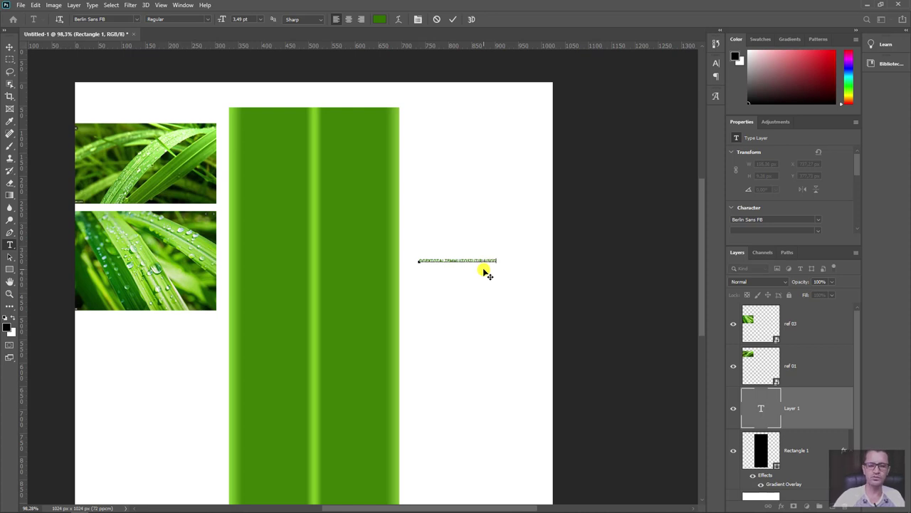
click(5, 44)
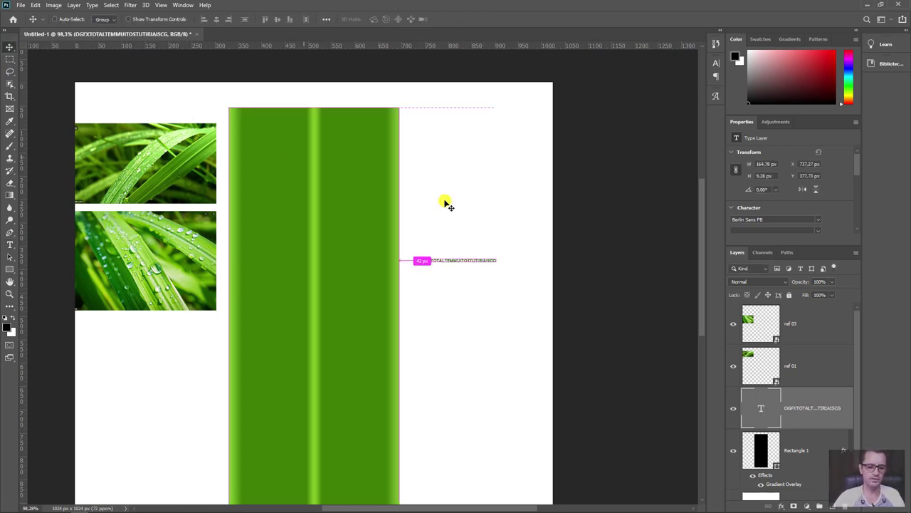
Enlarge the text, move it down over the green bar, and colour it black (000000)
key(ctrl+t)
drag(499, 253, 632, 221)
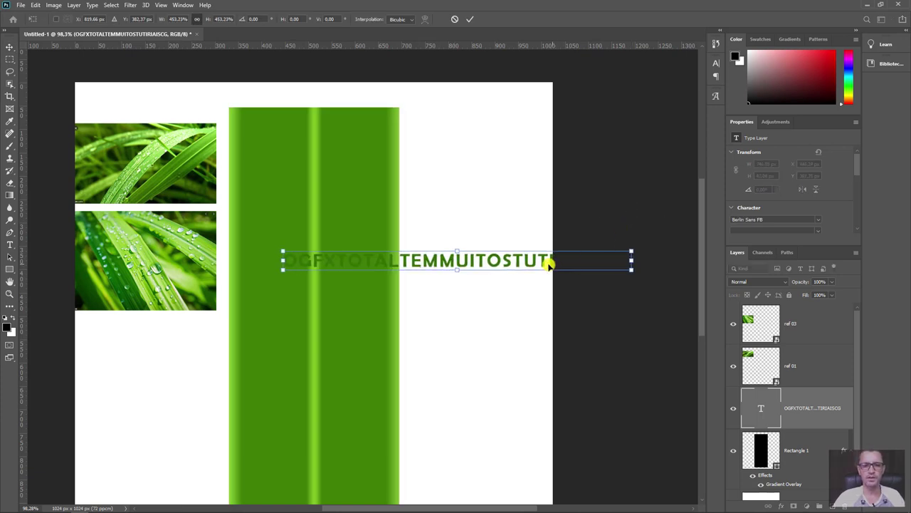
mouse_move(549, 260)
mouse_down()
mouse_move(372, 405)
mouse_move(386, 406)
mouse_up()
key(Return)
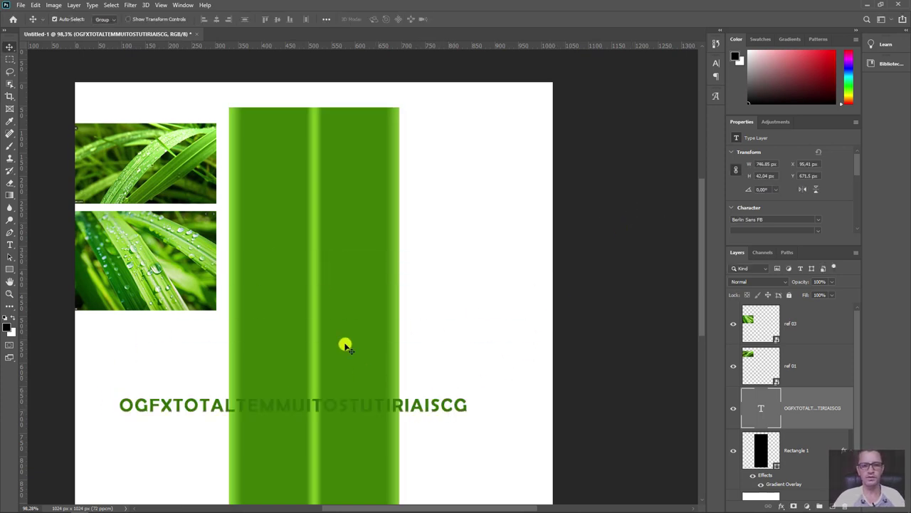
key(t)
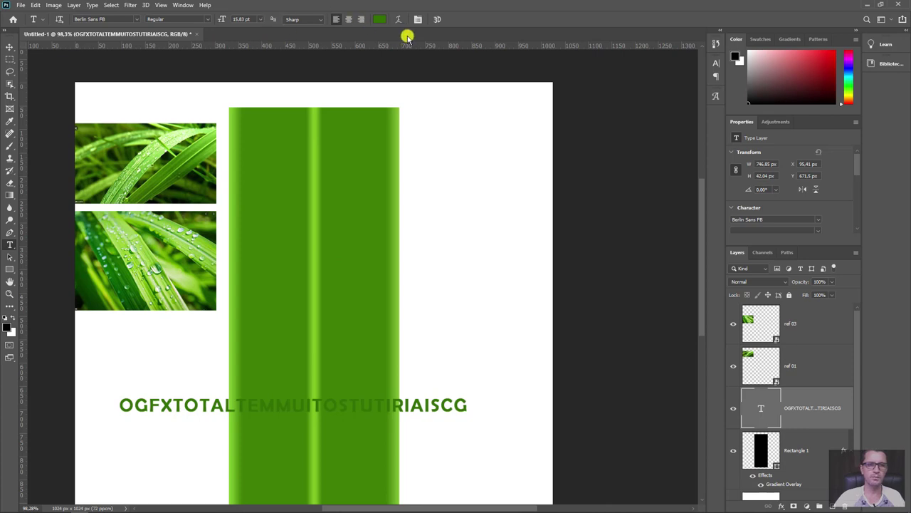
click(378, 20)
text(000000)
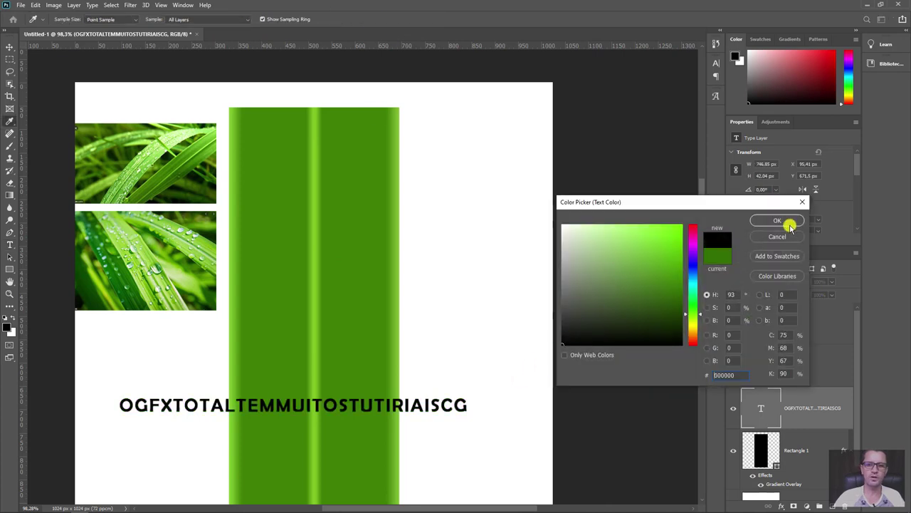
click(778, 219)
drag(314, 396, 373, 305)
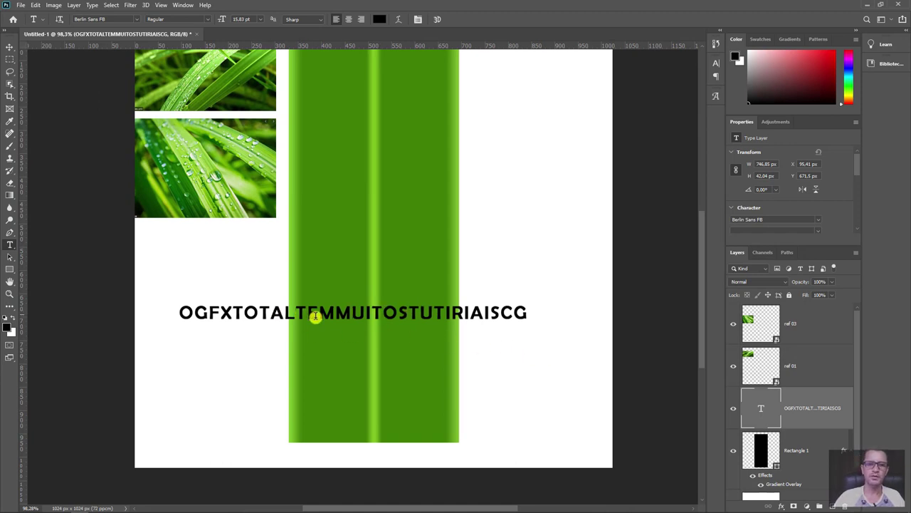
Rasterize the text layer and place a single-row marquee selection through the letters
right_click(799, 399)
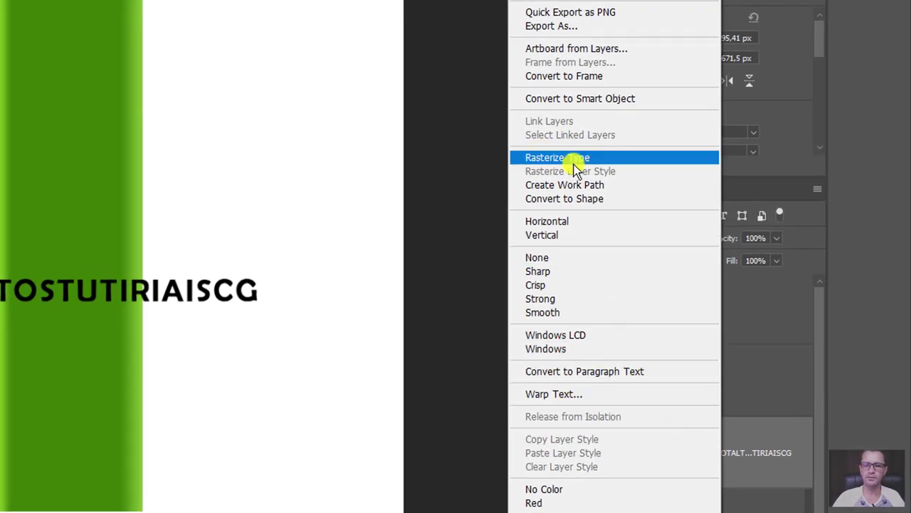
click(574, 159)
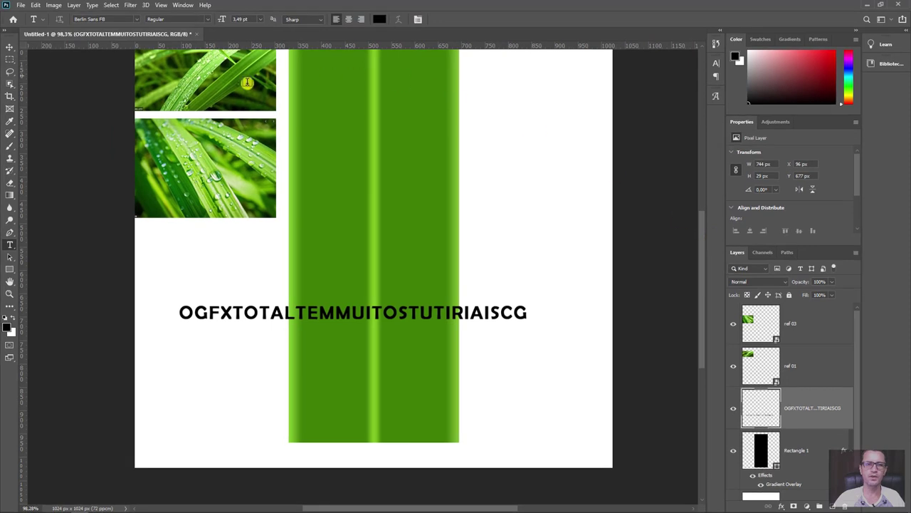
click(10, 59)
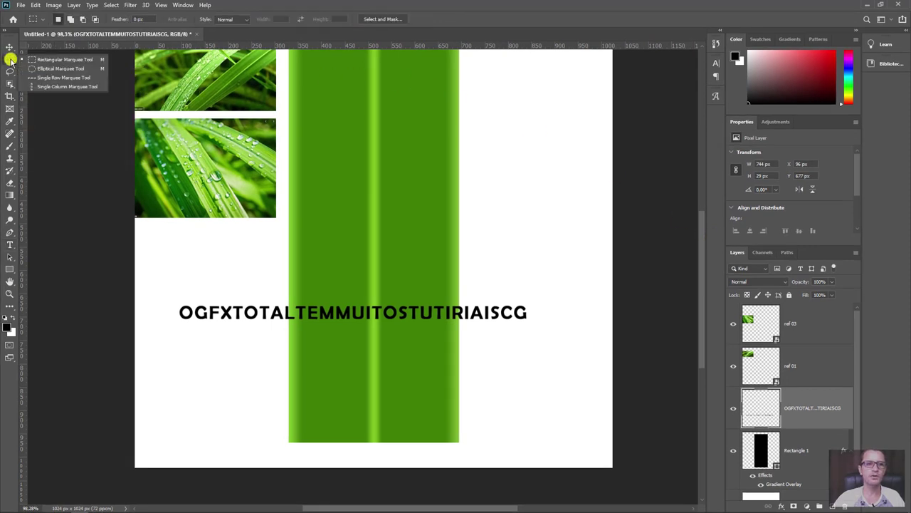
click(66, 78)
drag(358, 286, 347, 313)
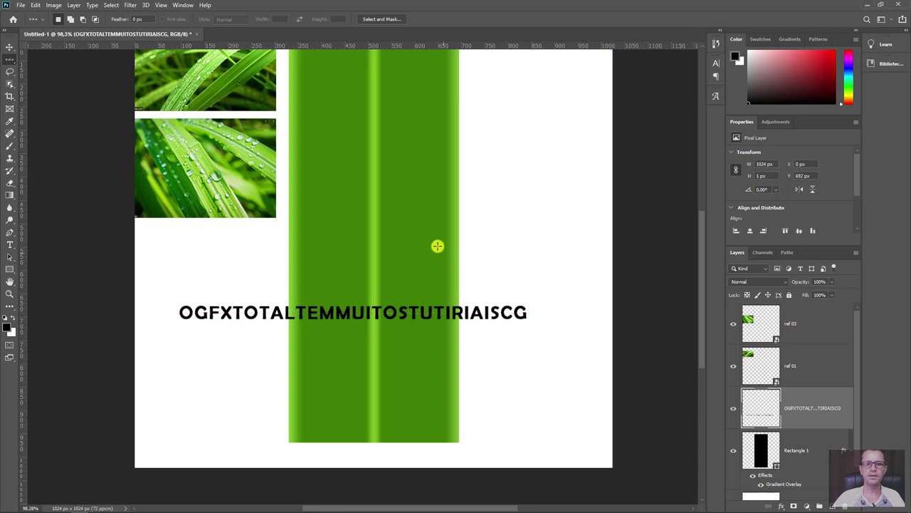
drag(437, 246, 422, 311)
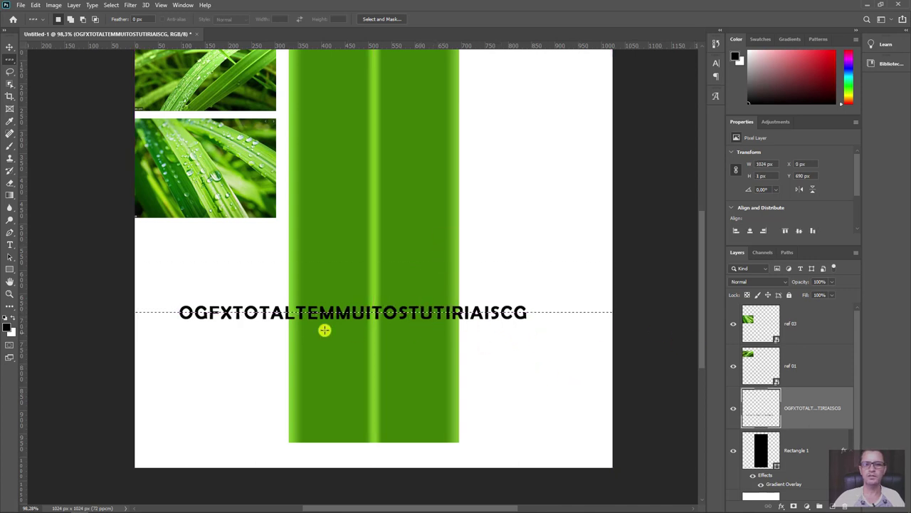
Copy the selected pixel row to a new layer and delete the rasterized text layer
key(ctrl+j)
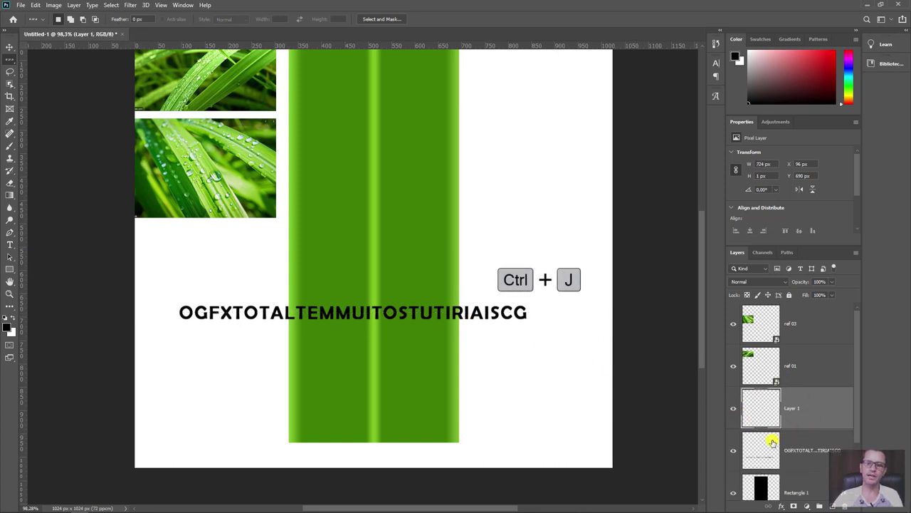
click(749, 449)
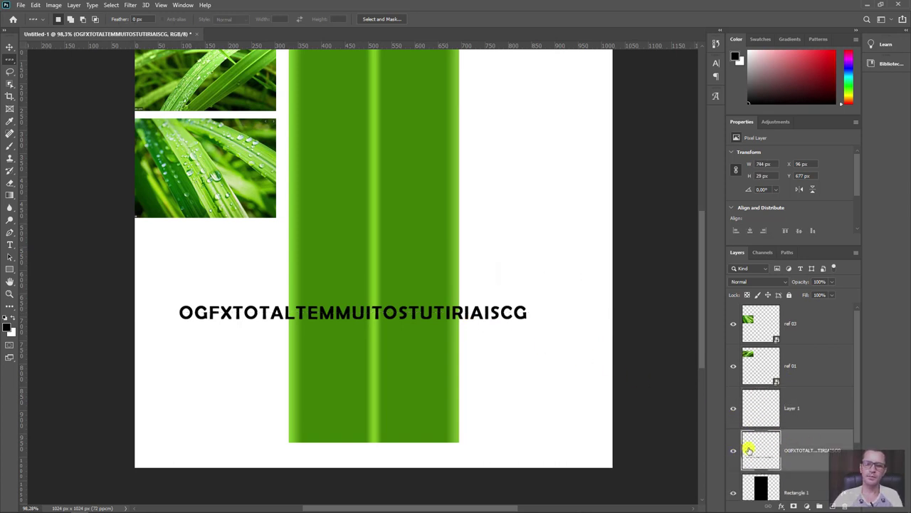
ctrl+click(771, 449)
key(Delete)
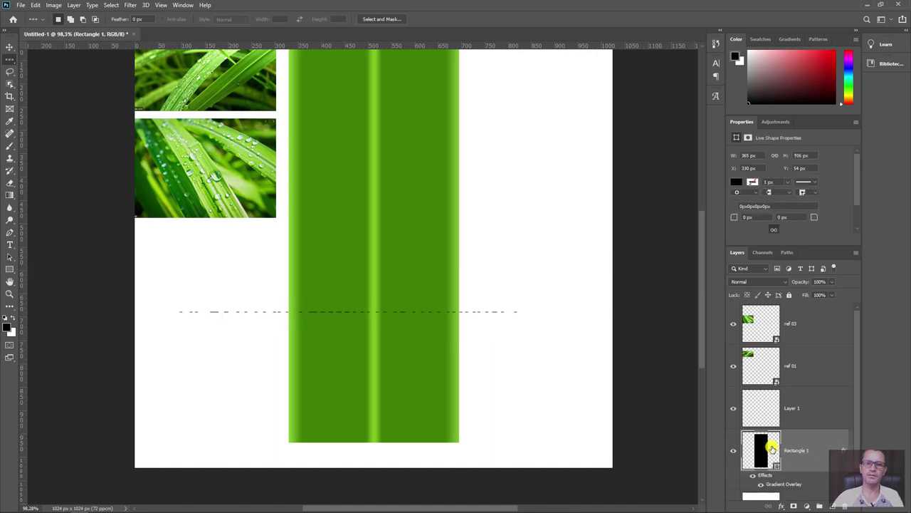
click(780, 413)
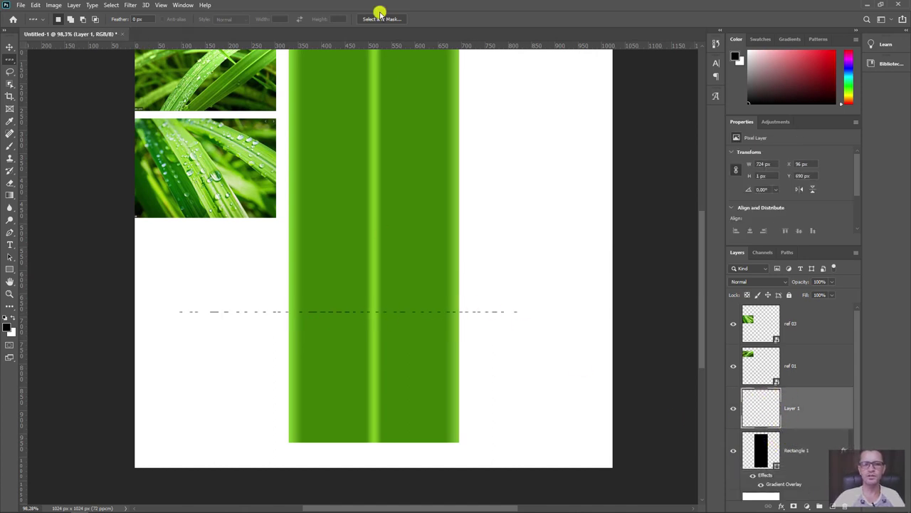
Stretch the pixel row into vertical stripes matching the green rectangle's height and width
key(ctrl+t)
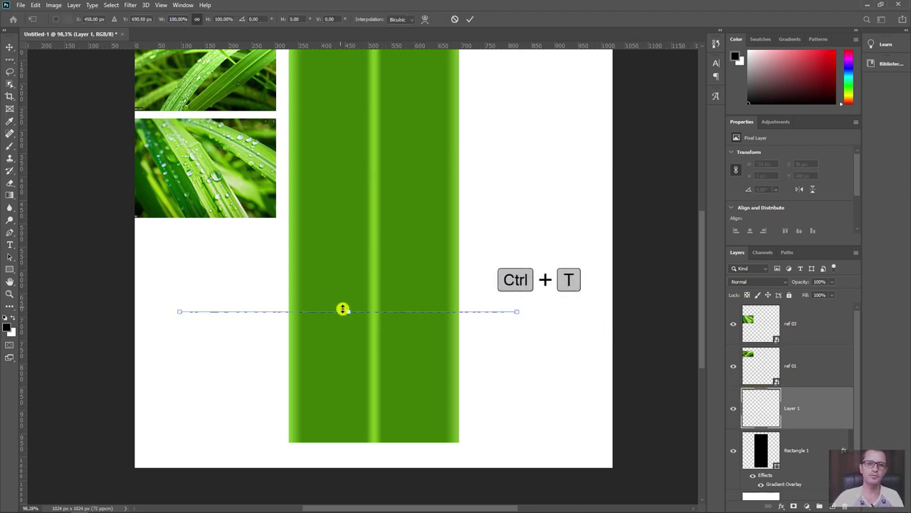
drag(348, 308, 348, 290)
mouse_move(350, 289)
mouse_down()
mouse_move(351, 307)
mouse_move(352, 294)
mouse_up()
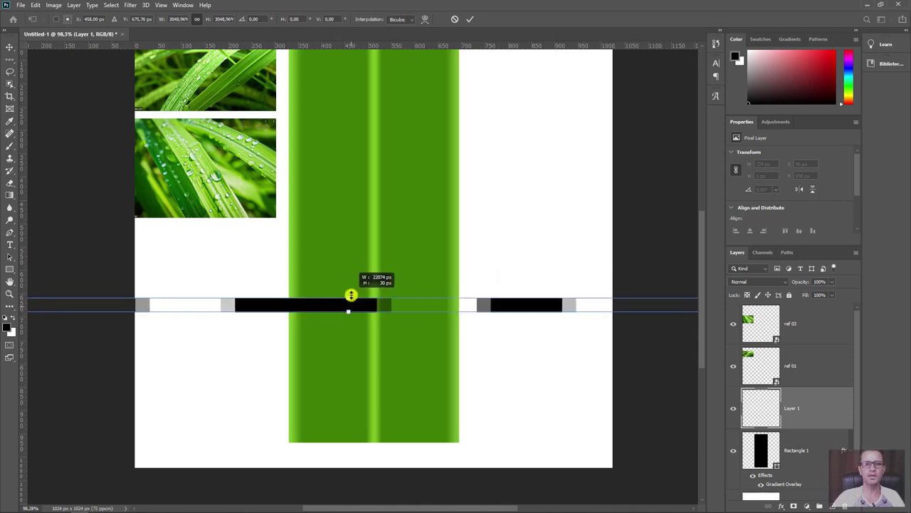
key(shift)
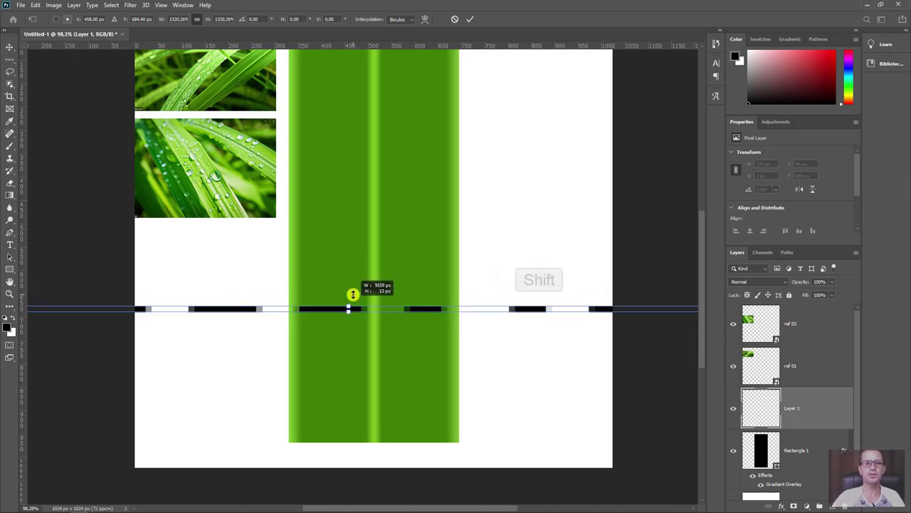
drag(352, 294, 356, 112)
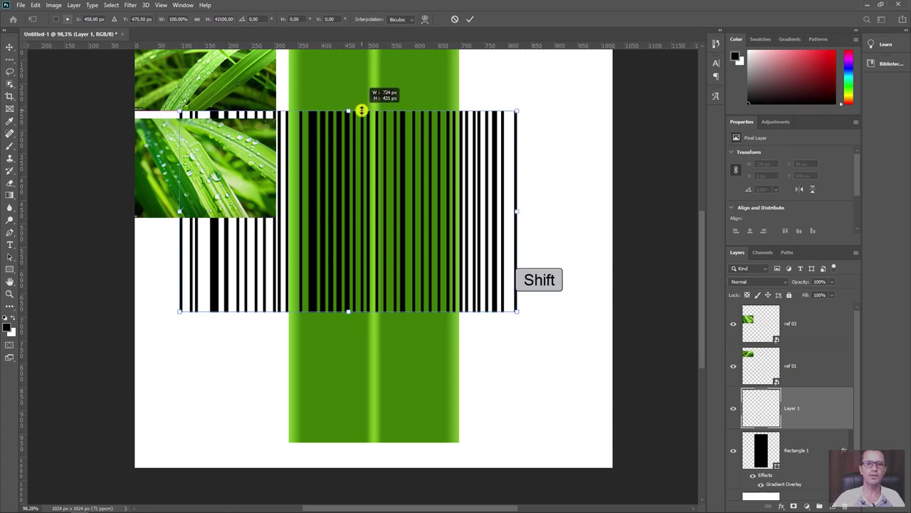
drag(177, 210, 289, 204)
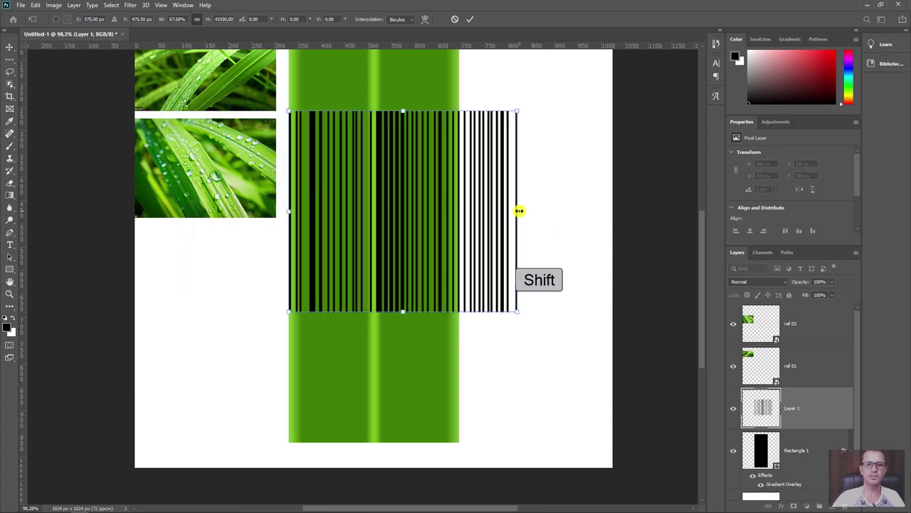
drag(519, 211, 460, 211)
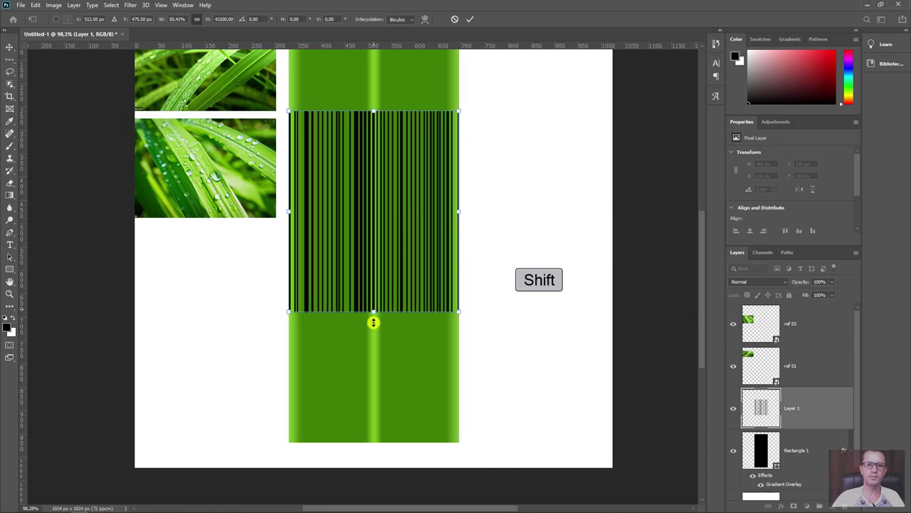
drag(373, 322, 375, 441)
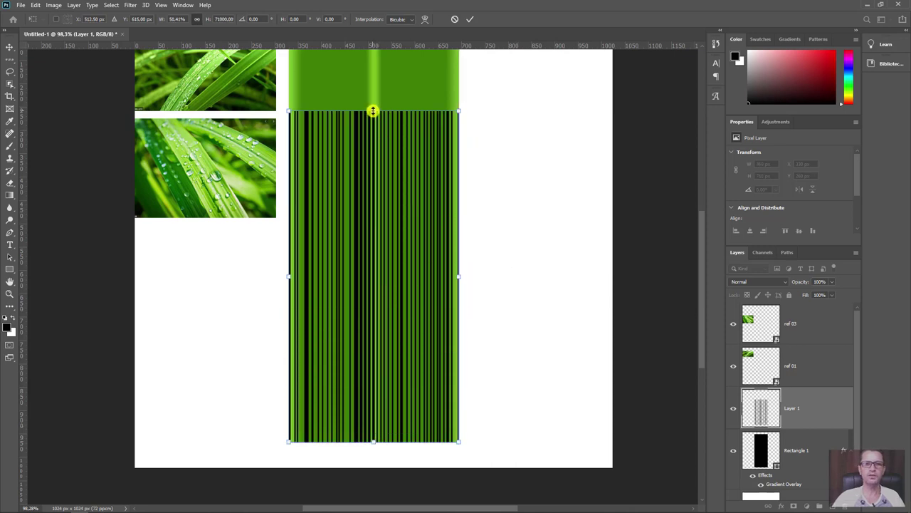
mouse_move(373, 111)
mouse_down()
mouse_move(372, 41)
mouse_move(362, 157)
mouse_up()
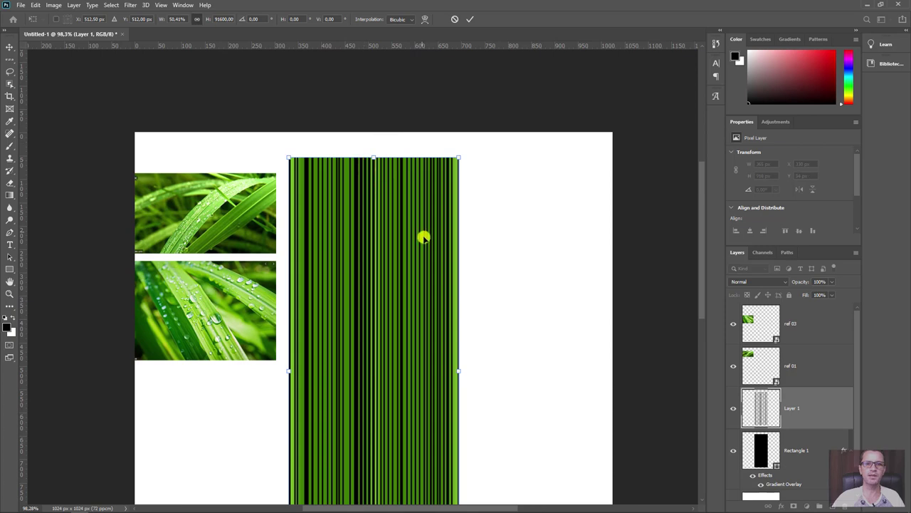
Commit the stripe transform and set Layer 1's opacity to 36%
key(Return)
key(z)
mouse_move(514, 369)
mouse_down()
mouse_move(504, 359)
mouse_move(590, 332)
mouse_up()
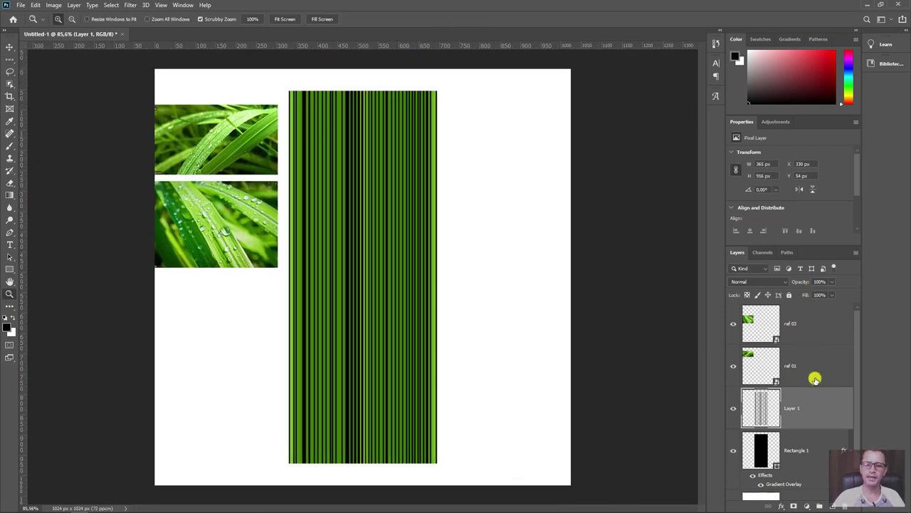
drag(798, 283, 786, 282)
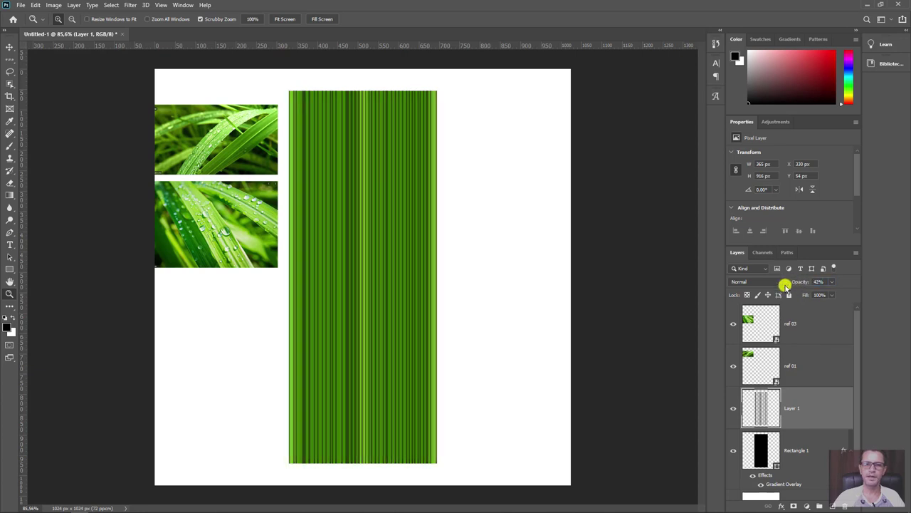
drag(193, 225, 266, 294)
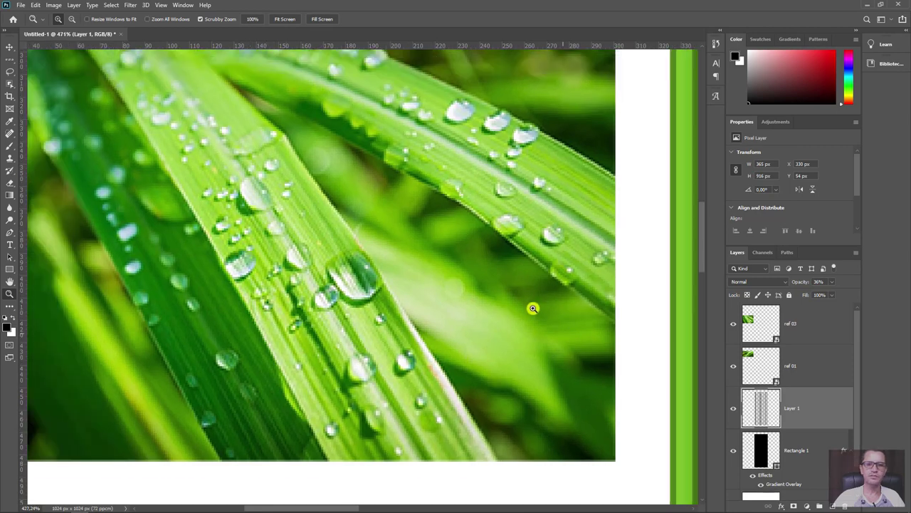
mouse_move(371, 360)
mouse_down()
mouse_move(604, 309)
mouse_move(306, 299)
mouse_up()
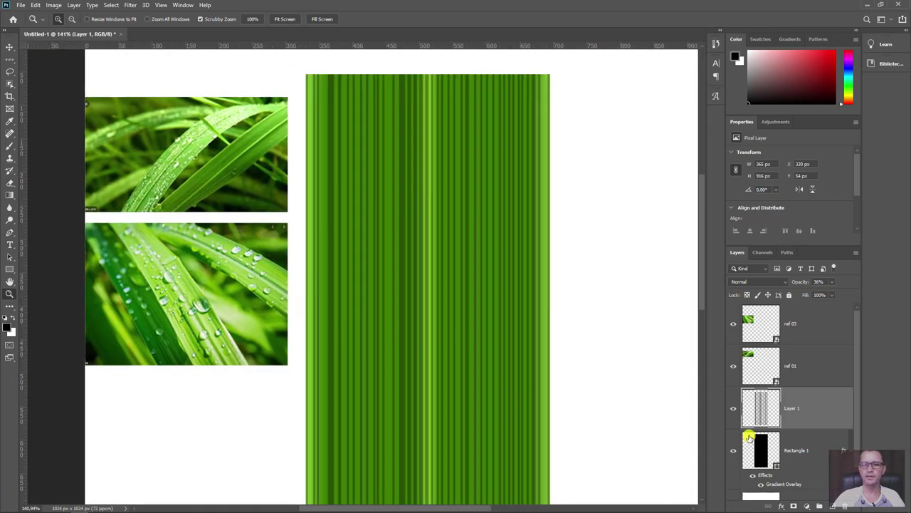
Add a Bevel & Emboss to the stripe layer and raise its opacity to 100%
click(781, 504)
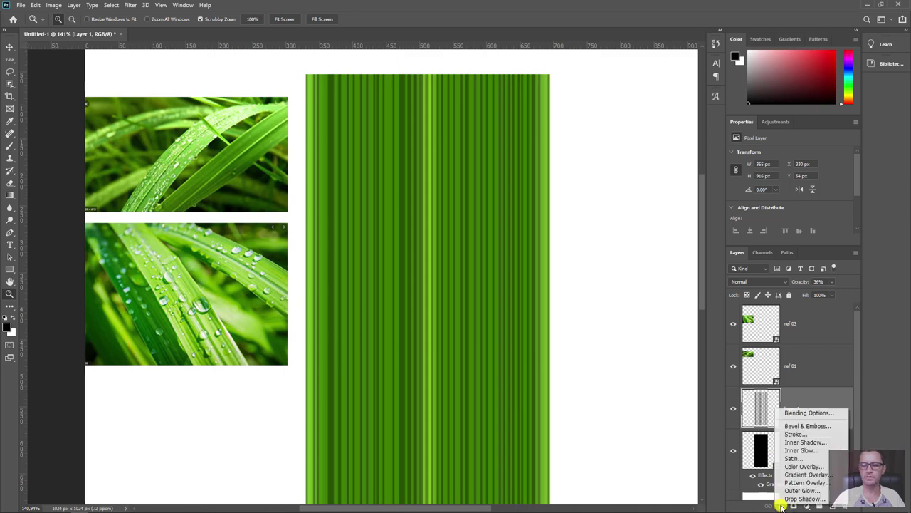
click(808, 427)
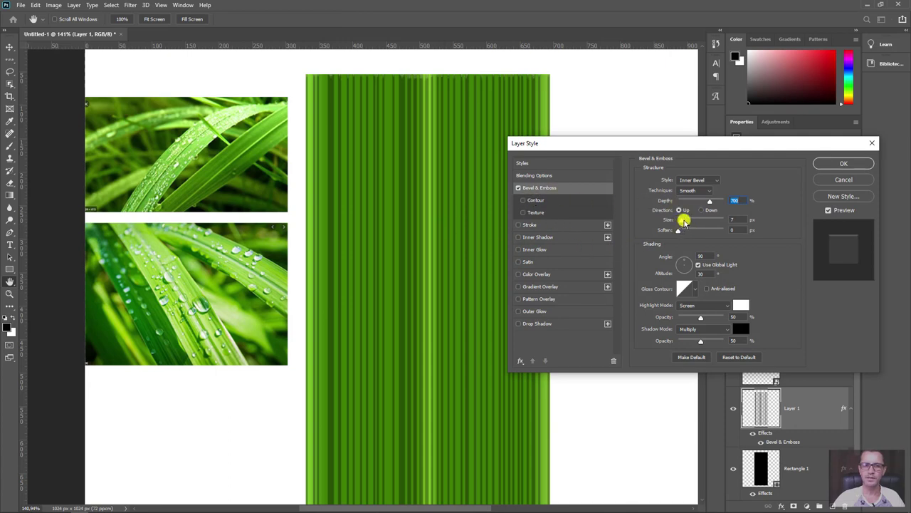
drag(680, 222, 679, 223)
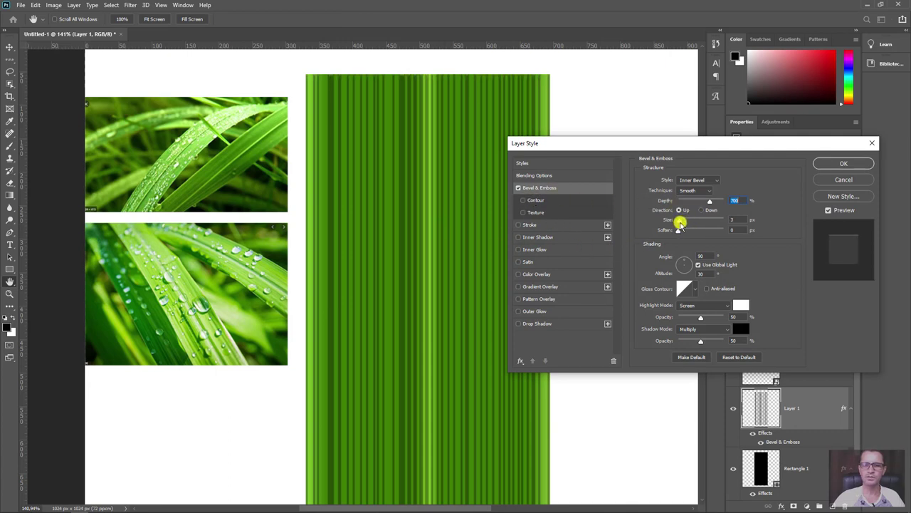
click(681, 223)
drag(685, 231, 676, 235)
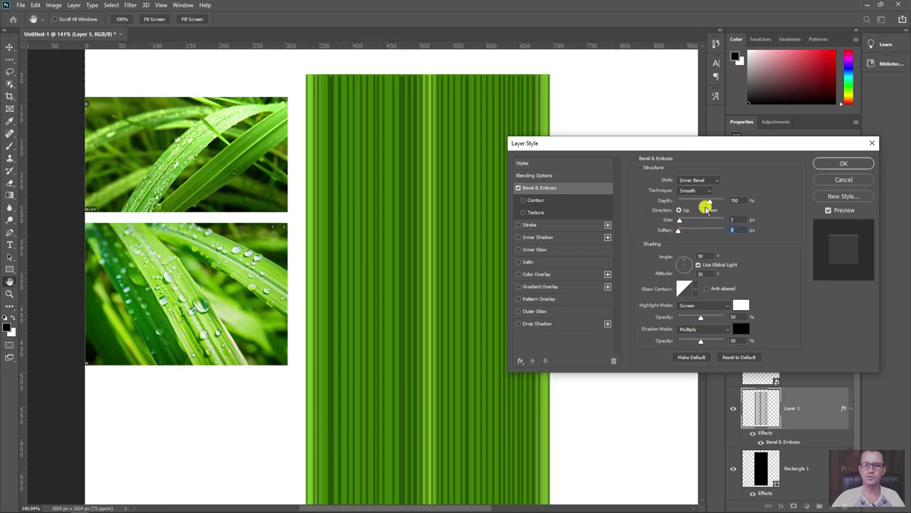
drag(702, 204, 671, 202)
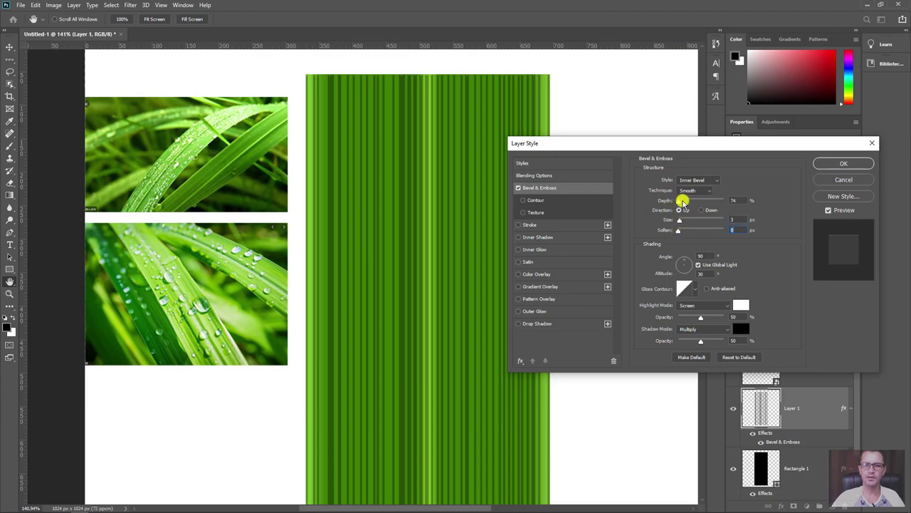
click(844, 163)
key(z)
mouse_move(368, 185)
mouse_down()
mouse_move(414, 267)
mouse_move(431, 268)
mouse_up()
drag(802, 284, 878, 289)
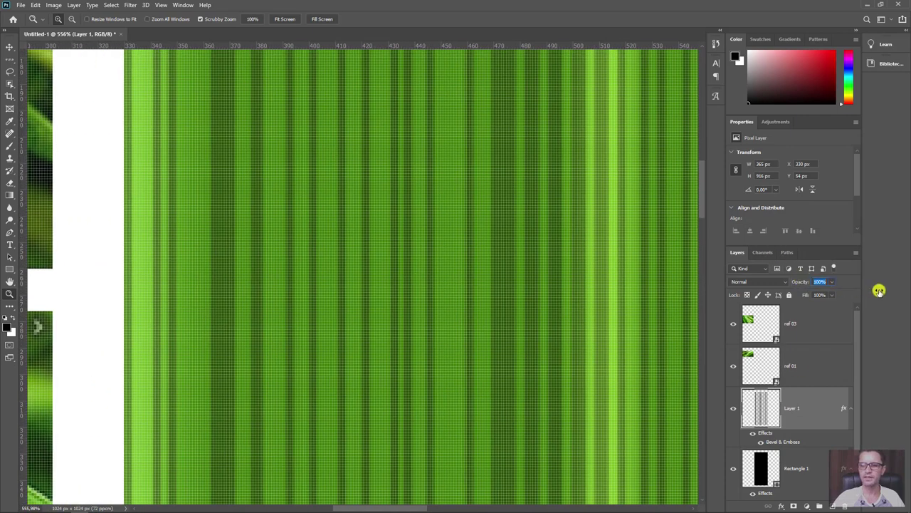
Set the bevel to depth 105, size 16, adjusted lighting, and highlight colour bdf257
double_click(782, 442)
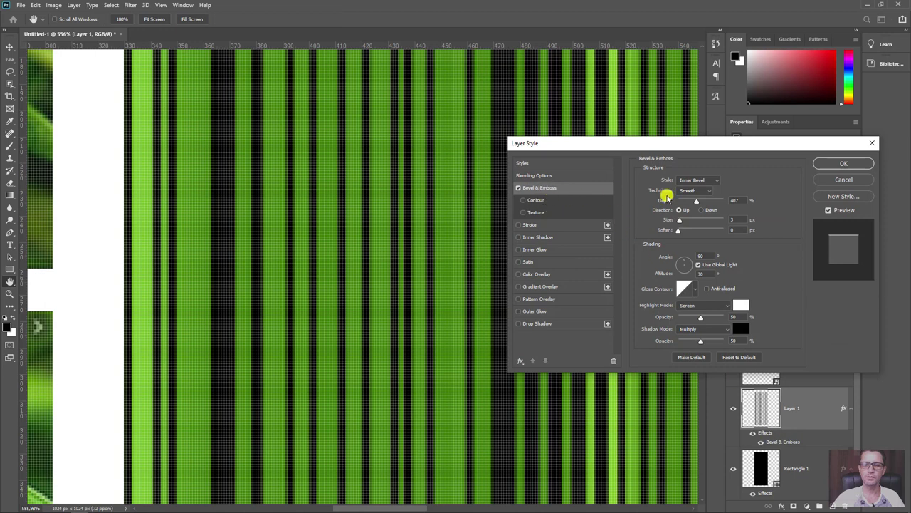
mouse_move(682, 220)
mouse_down()
mouse_move(684, 206)
mouse_move(682, 224)
mouse_up()
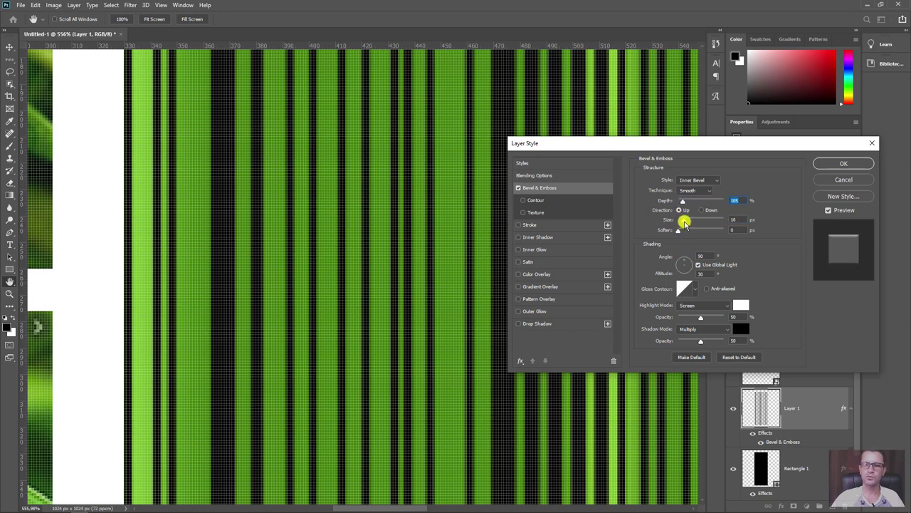
click(677, 230)
drag(687, 264, 687, 266)
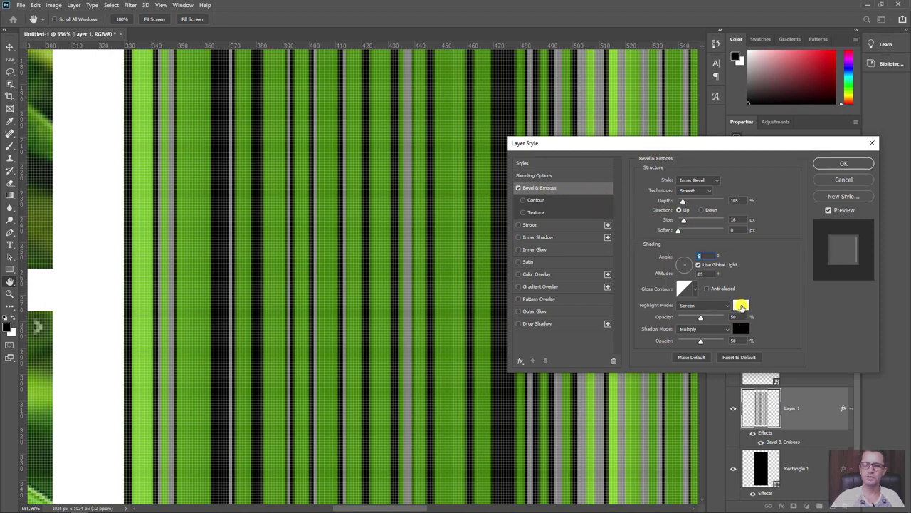
click(741, 306)
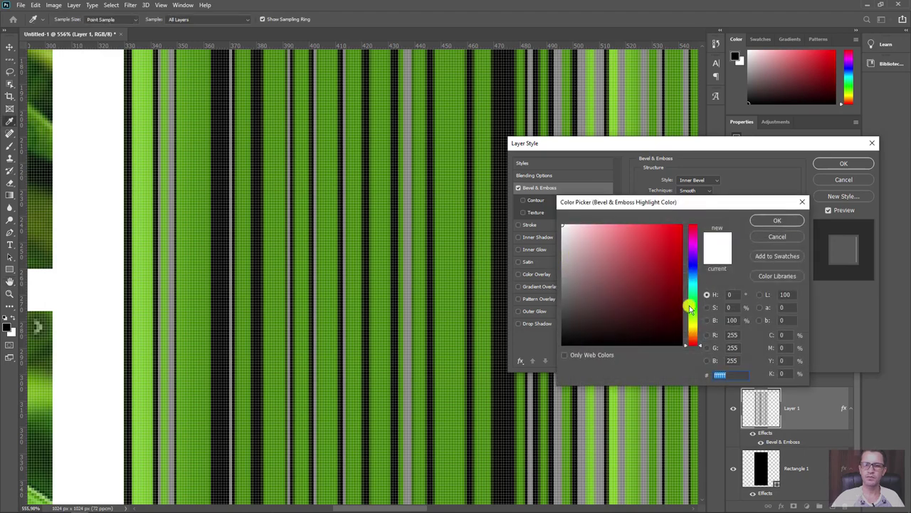
drag(689, 308, 690, 317)
mouse_move(626, 242)
mouse_down()
mouse_move(646, 235)
mouse_move(604, 229)
mouse_move(596, 167)
mouse_up()
click(778, 220)
click(844, 163)
key(z)
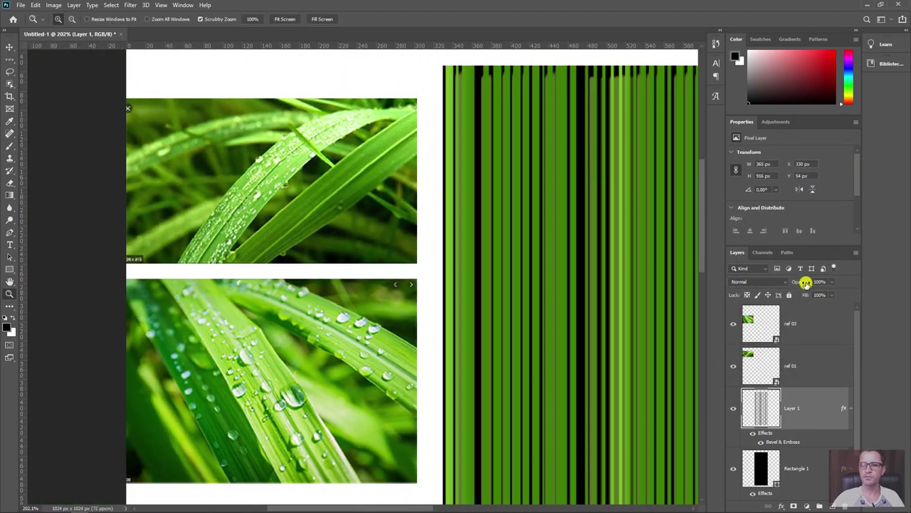
Lower Layer 1 to 26% opacity and zoom around to inspect the embossed stripes
mouse_move(804, 281)
mouse_down()
mouse_move(790, 280)
mouse_move(798, 280)
mouse_up()
drag(555, 279, 374, 212)
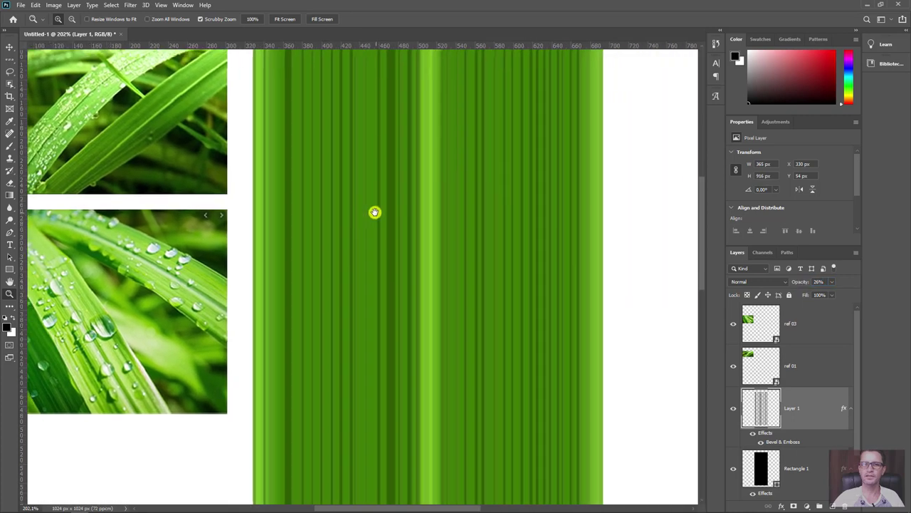
mouse_move(503, 306)
mouse_down()
mouse_move(462, 250)
mouse_move(484, 297)
mouse_move(537, 346)
mouse_up()
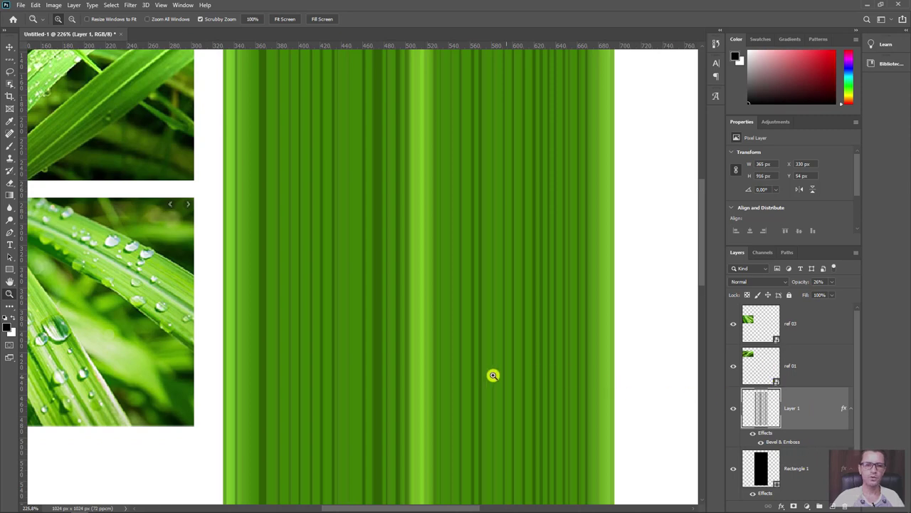
mouse_move(511, 347)
mouse_down()
mouse_move(482, 311)
mouse_move(467, 328)
mouse_move(470, 395)
mouse_up()
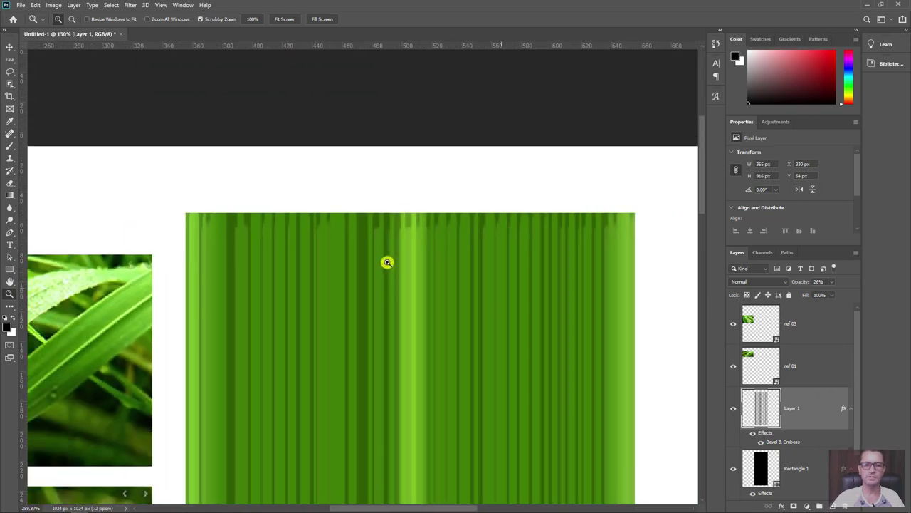
drag(381, 225, 385, 259)
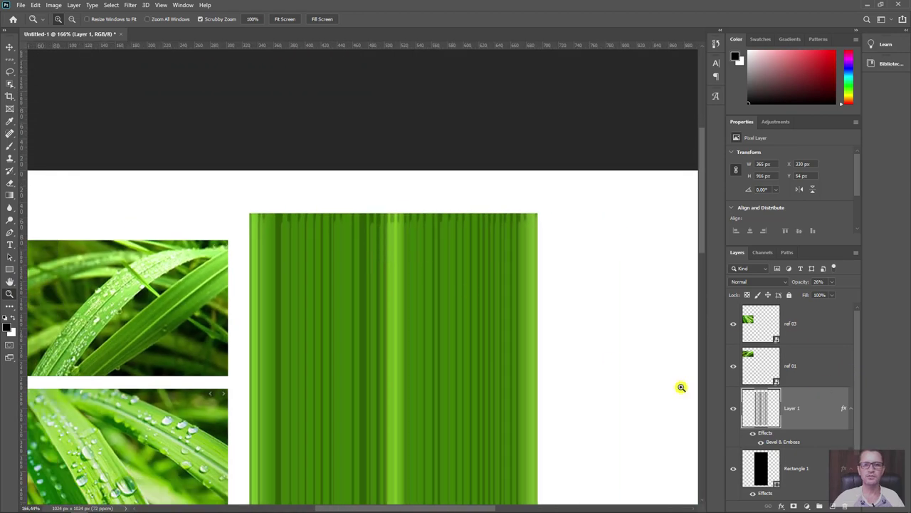
Rasterize Layer 1's bevel style and select the stripes' band without their bevelled ends
right_click(801, 404)
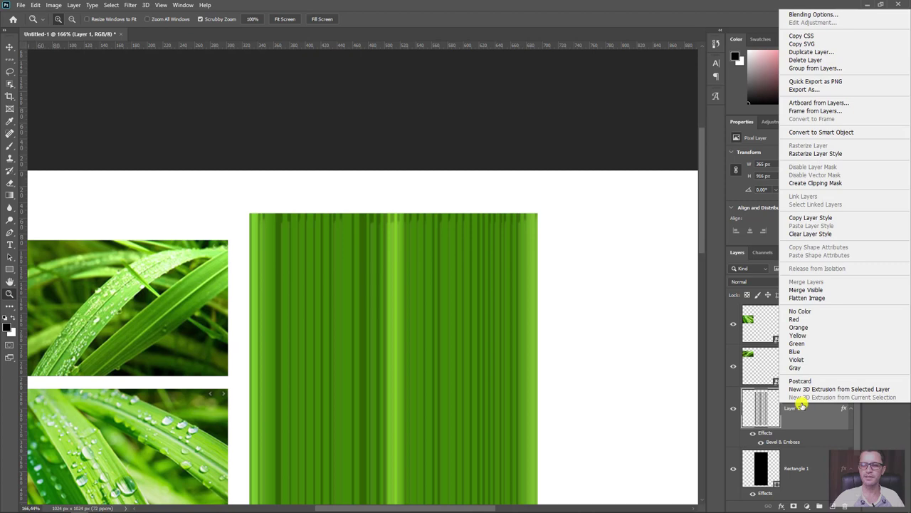
click(824, 155)
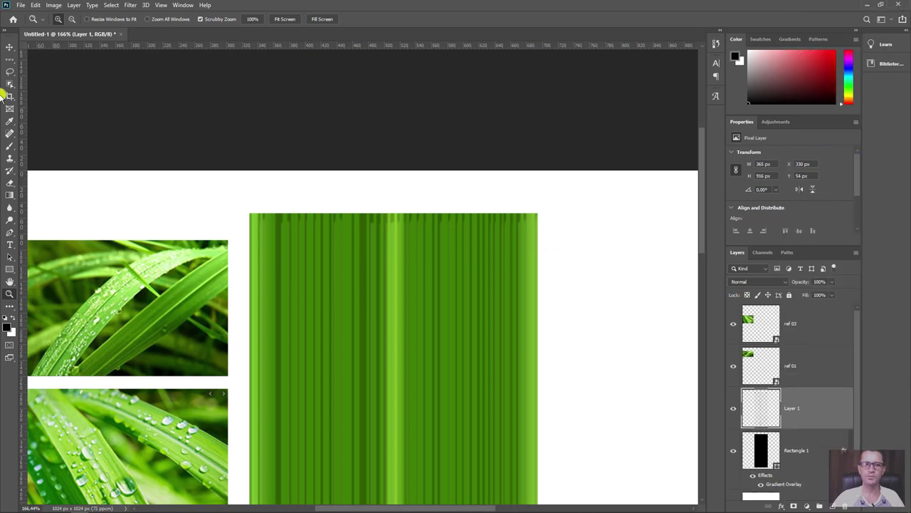
click(10, 59)
drag(226, 170, 601, 222)
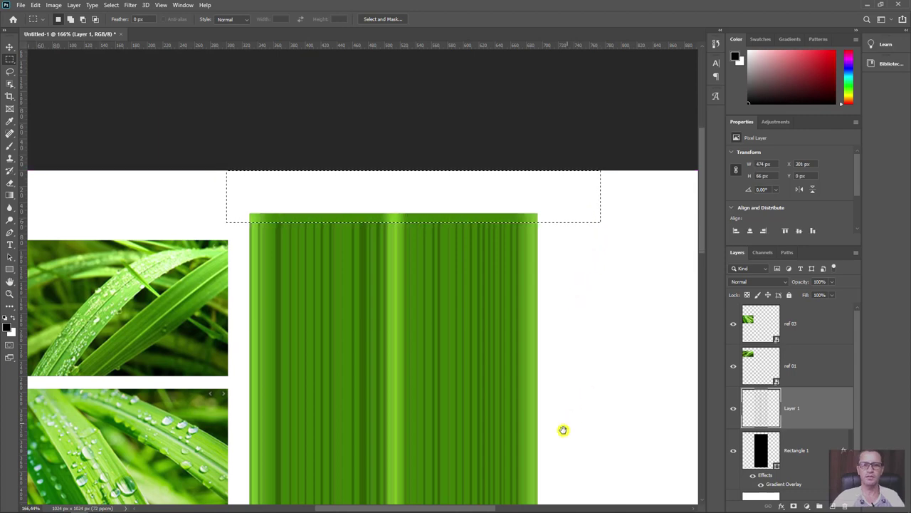
drag(563, 429, 488, 349)
drag(563, 366, 150, 308)
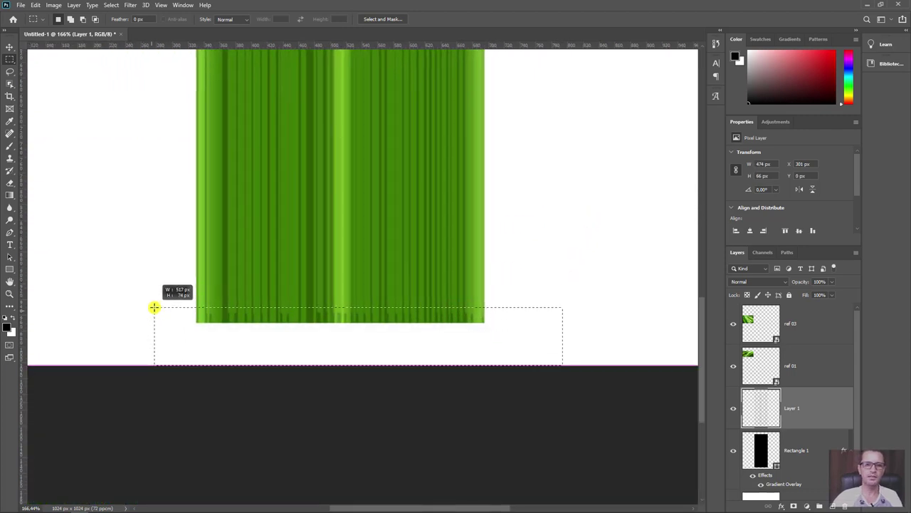
click(347, 325)
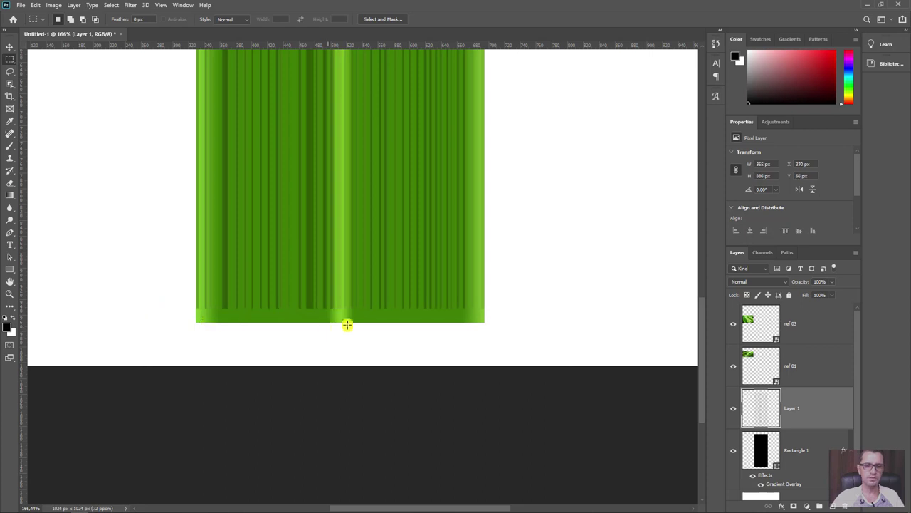
Stretch the selected stripes down and up to span the rectangle's full 916 px height
key(ctrl+t)
drag(342, 309, 340, 322)
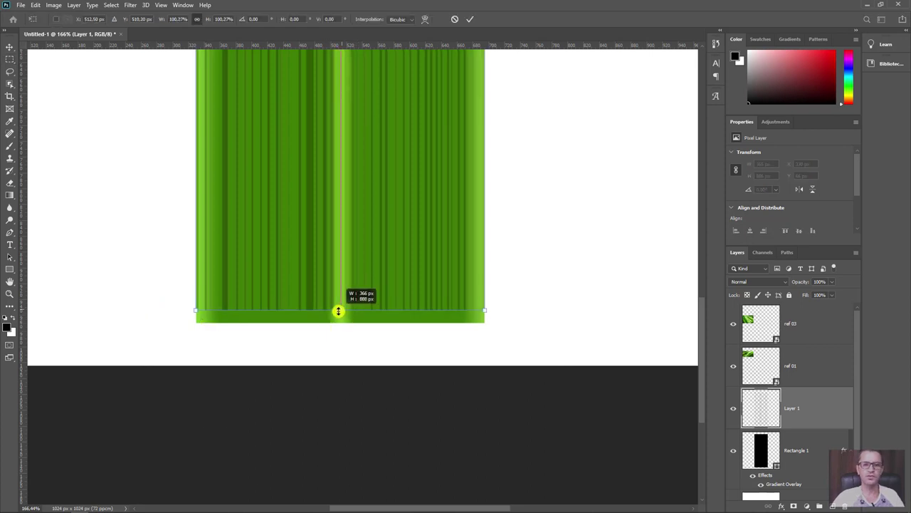
key(Return)
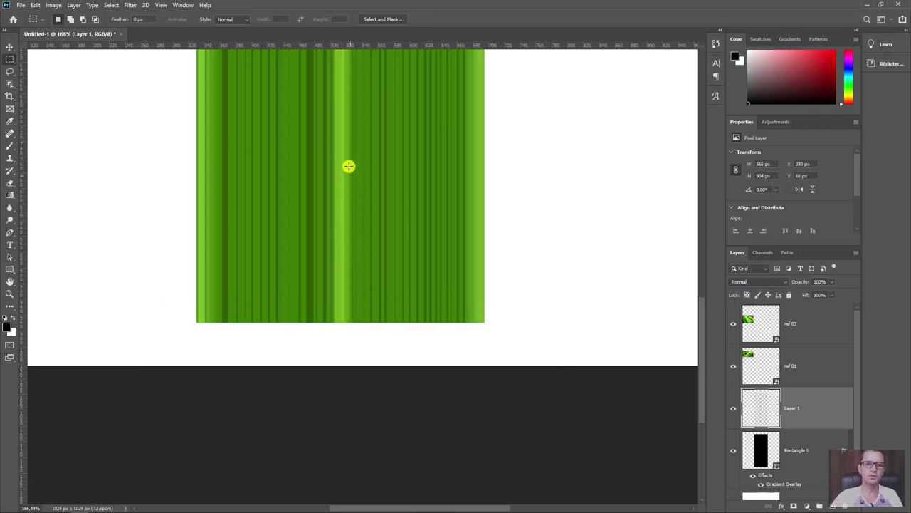
drag(348, 167, 349, 323)
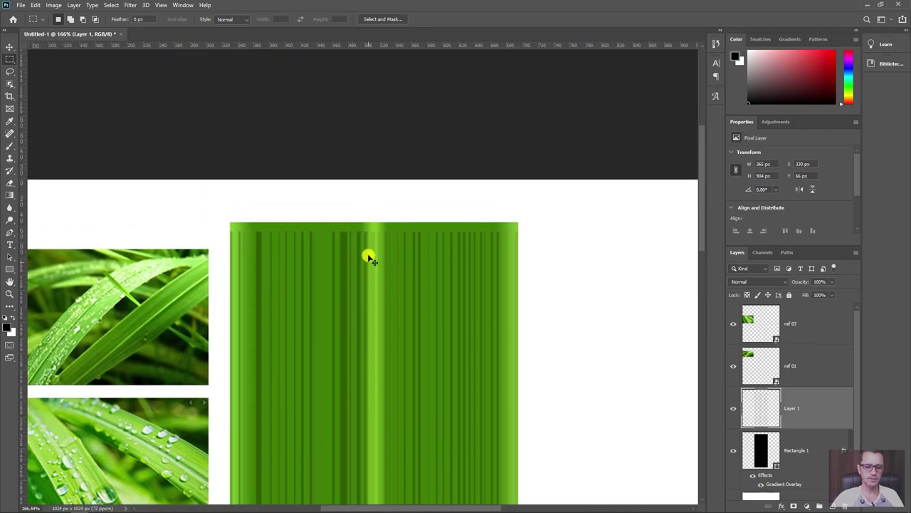
key(ctrl+t)
drag(373, 223, 376, 214)
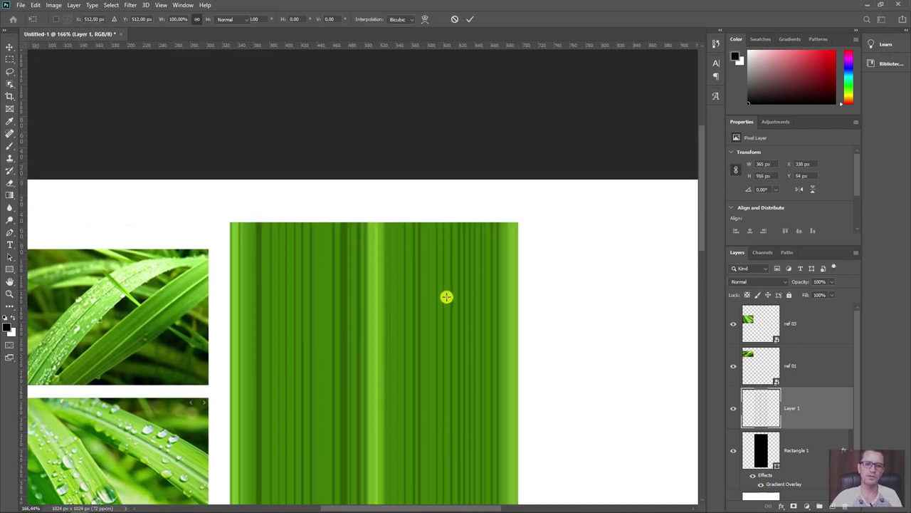
key(Return)
key(z)
drag(466, 378, 417, 289)
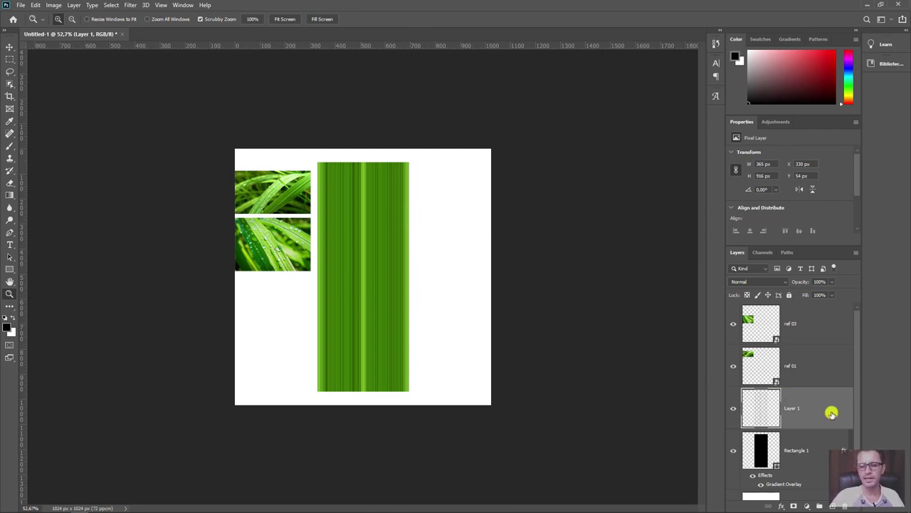
Group Layer 1 with Rectangle 1 and rename the new group FOLHA01
scroll(826, 412, down, 2)
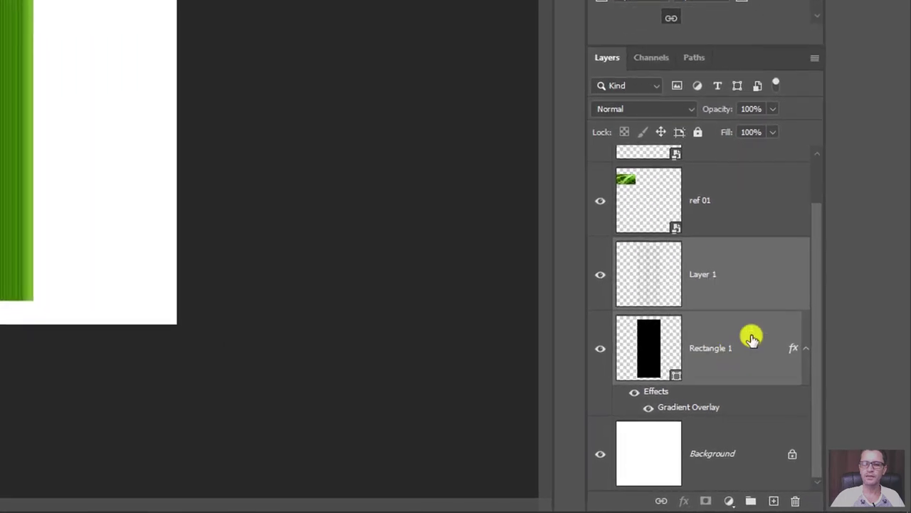
drag(643, 349, 754, 506)
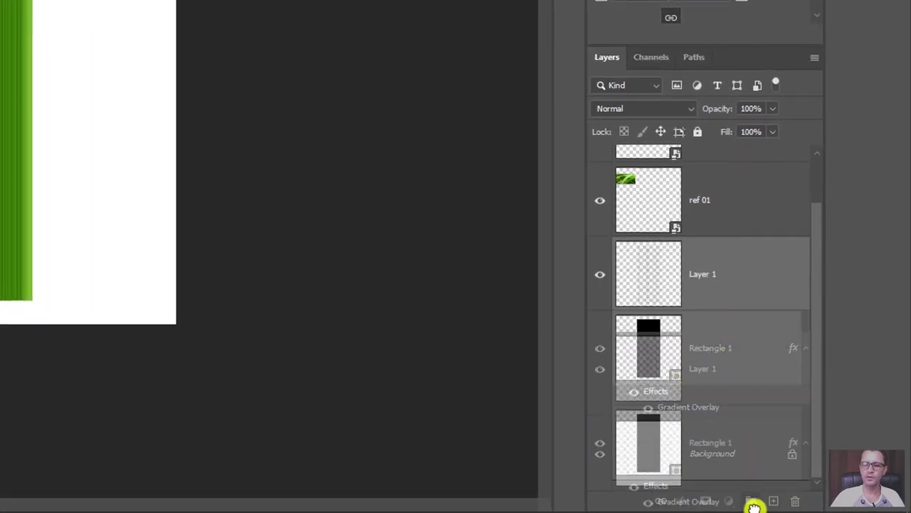
double_click(662, 302)
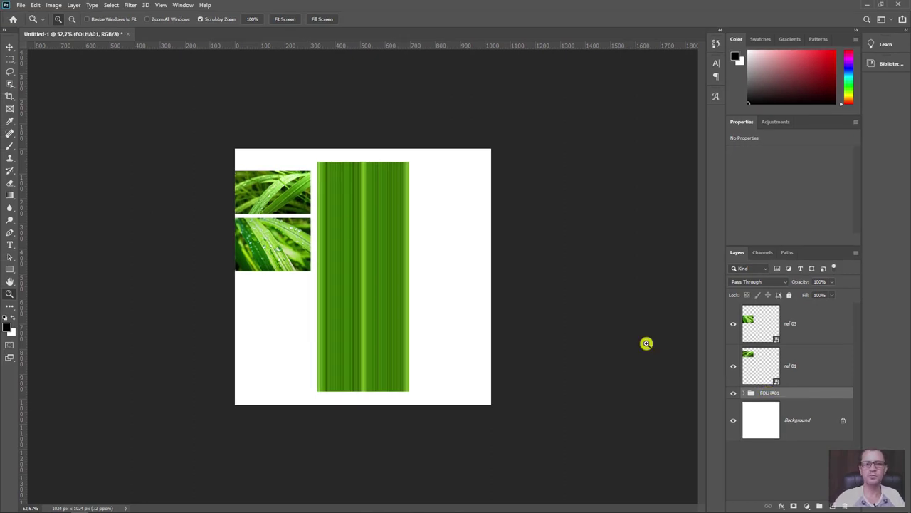
Move the two leaf reference images to the canvas's bottom-right
click(9, 46)
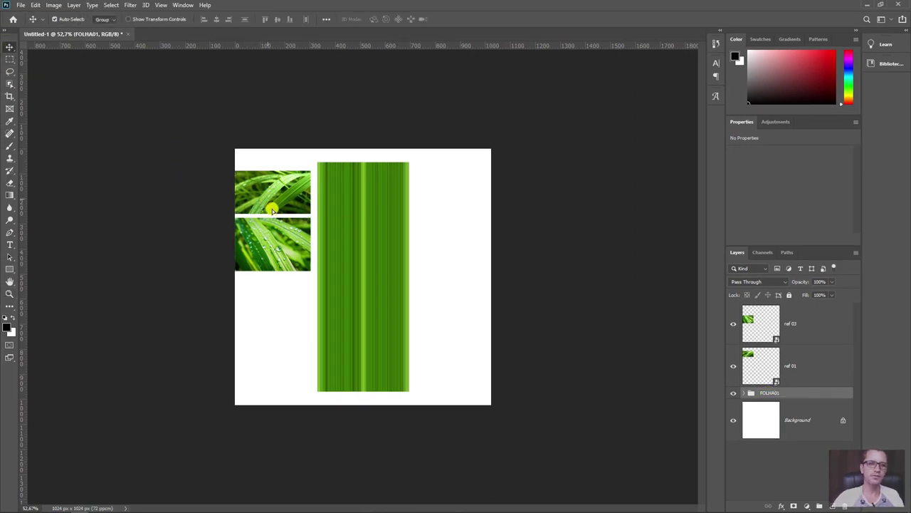
mouse_move(287, 201)
mouse_down()
mouse_move(427, 254)
mouse_move(458, 240)
mouse_up()
mouse_move(280, 241)
mouse_down()
mouse_move(489, 335)
mouse_move(467, 345)
mouse_up()
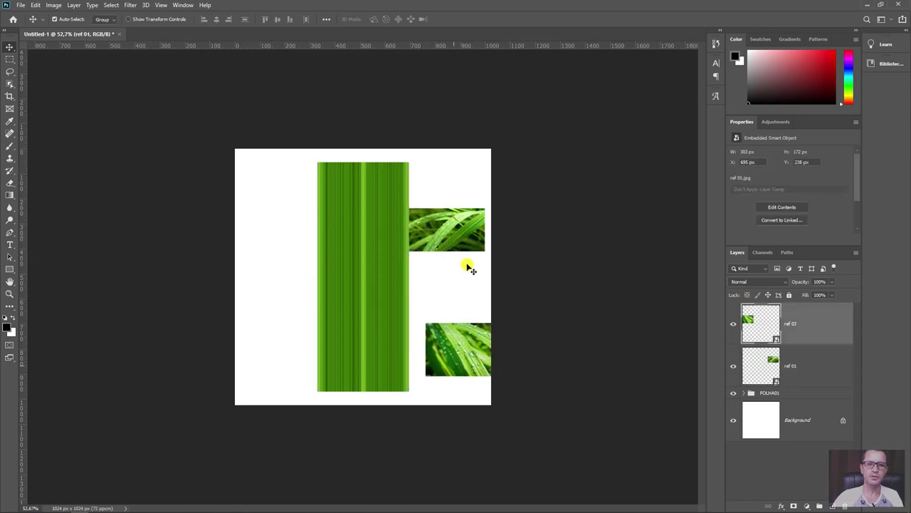
drag(452, 239, 471, 307)
Make FOLHA01 a narrow full-height strip at the left edge and place a copy 295 px right
drag(374, 299, 287, 285)
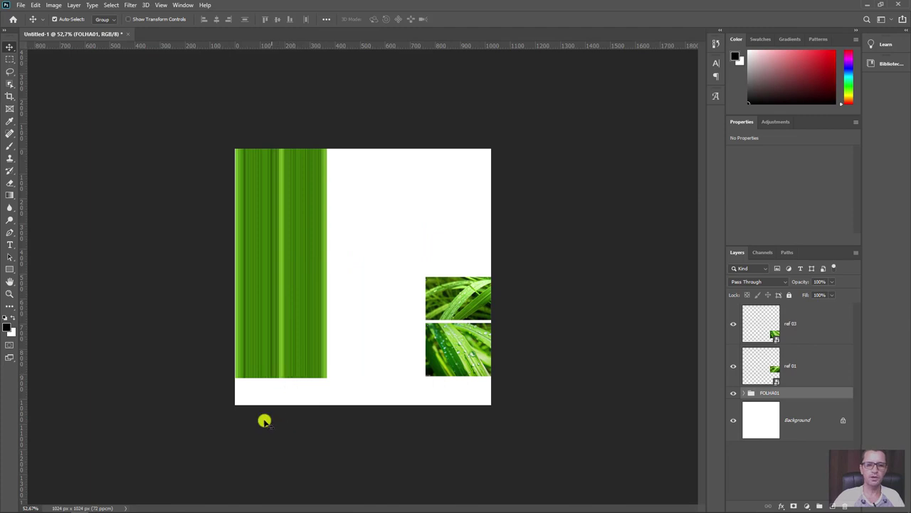
click(277, 396)
key(ctrl+t)
drag(281, 381, 280, 404)
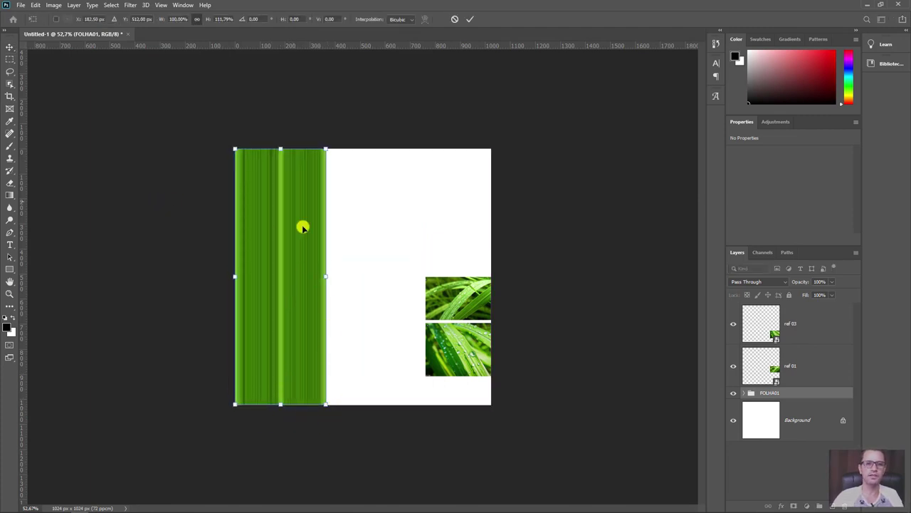
drag(325, 276, 303, 278)
key(Return)
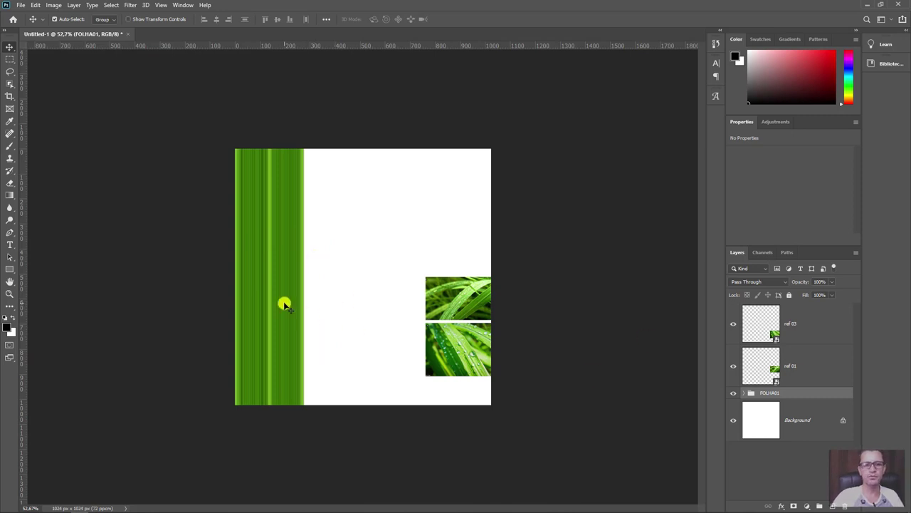
key(ctrl)
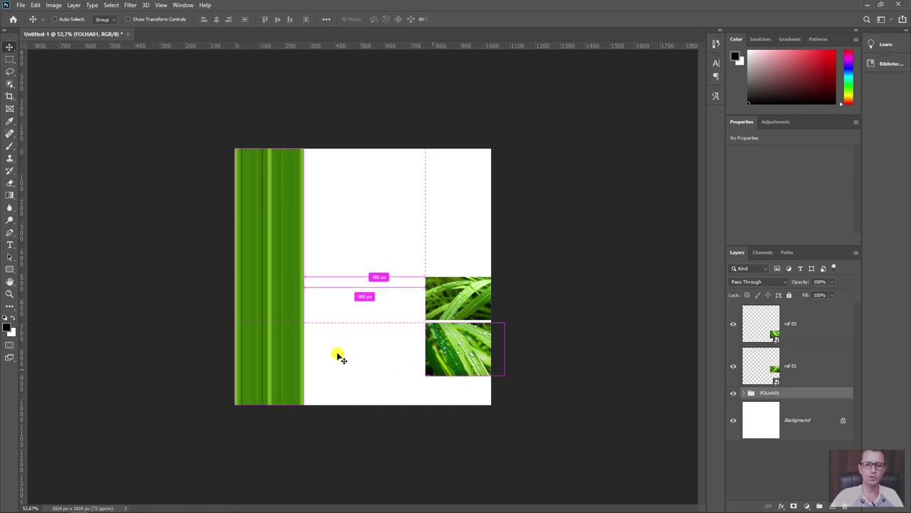
mouse_move(279, 266)
mouse_down()
mouse_move(362, 257)
mouse_move(353, 259)
mouse_up()
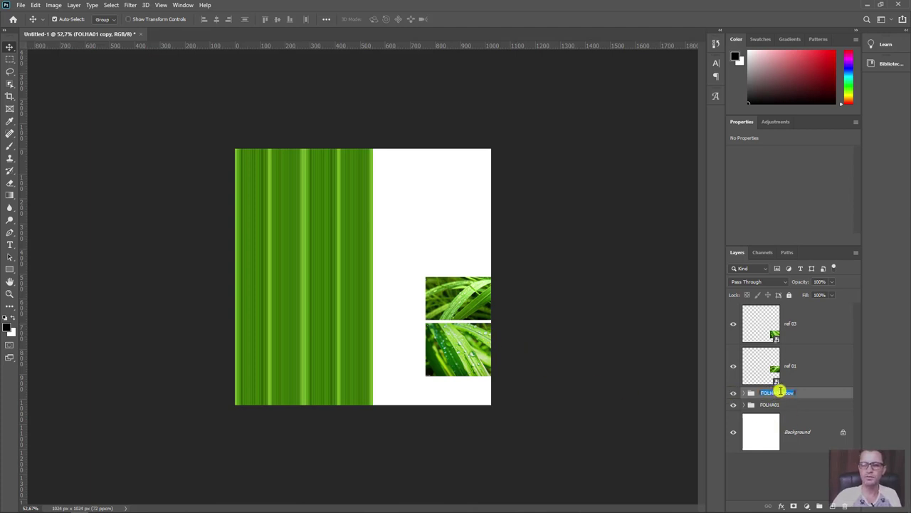
Name the copied group FOLHA02 and add a Hue/Saturation layer with Hue -14, Saturation -15
text(FOLHA02)
key(Return)
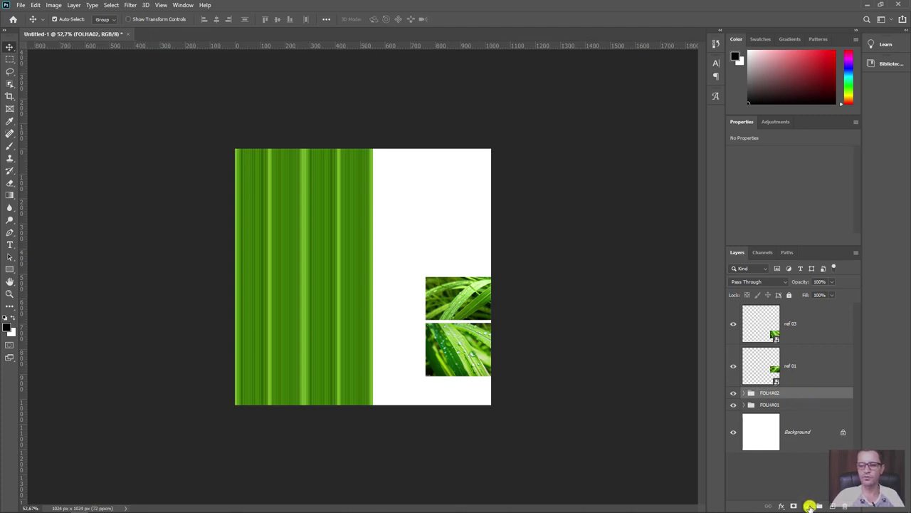
click(810, 506)
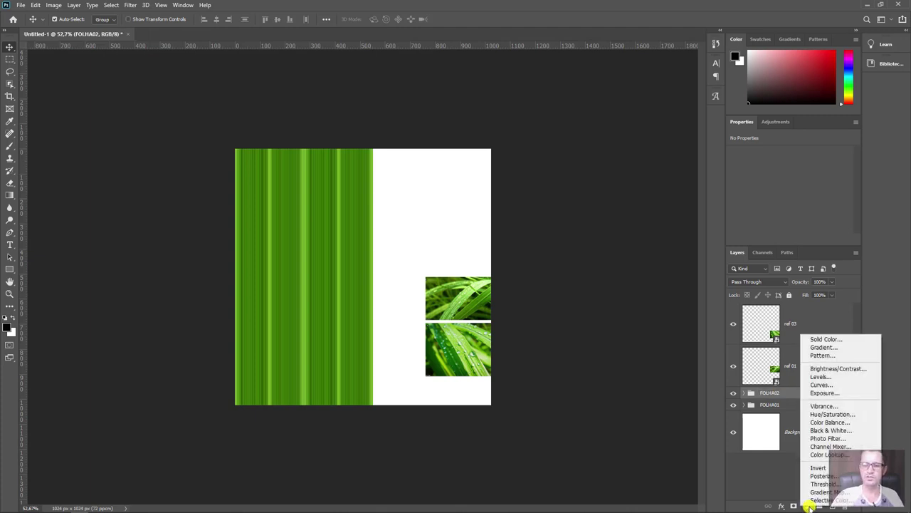
click(834, 414)
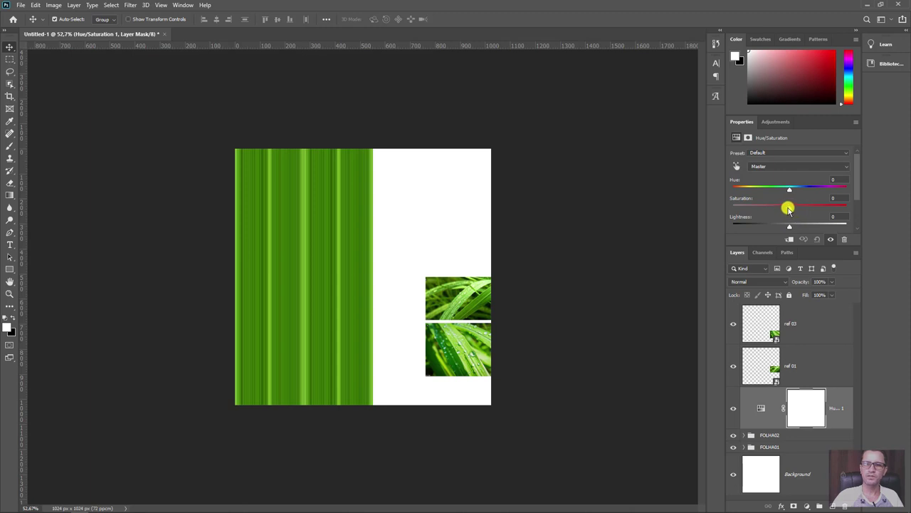
mouse_move(788, 208)
mouse_down()
mouse_move(752, 205)
mouse_move(779, 199)
mouse_up()
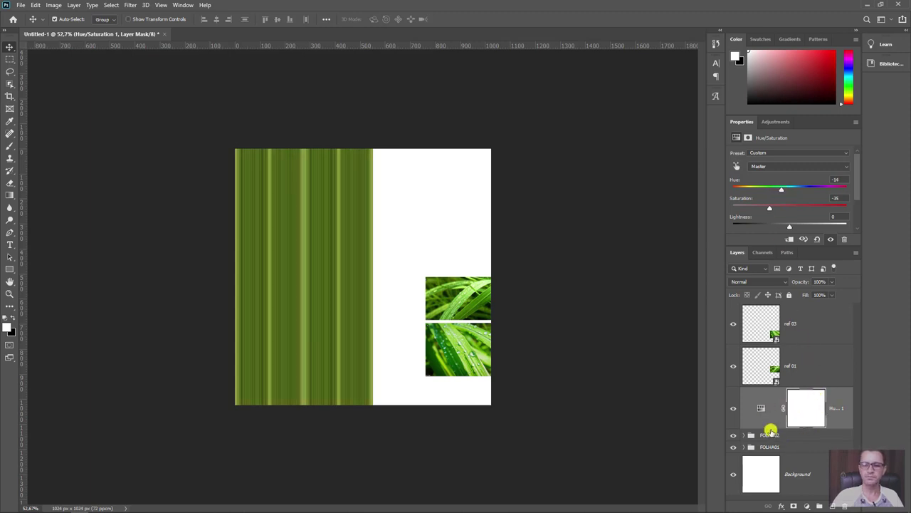
click(774, 423)
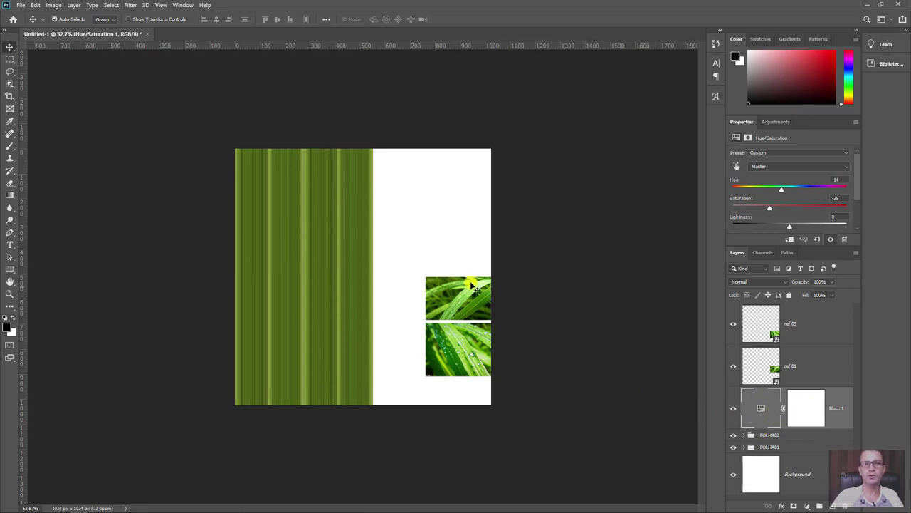
Clip Hue/Saturation 1 to FOLHA02 so only the second strip turns olive
right_click(840, 397)
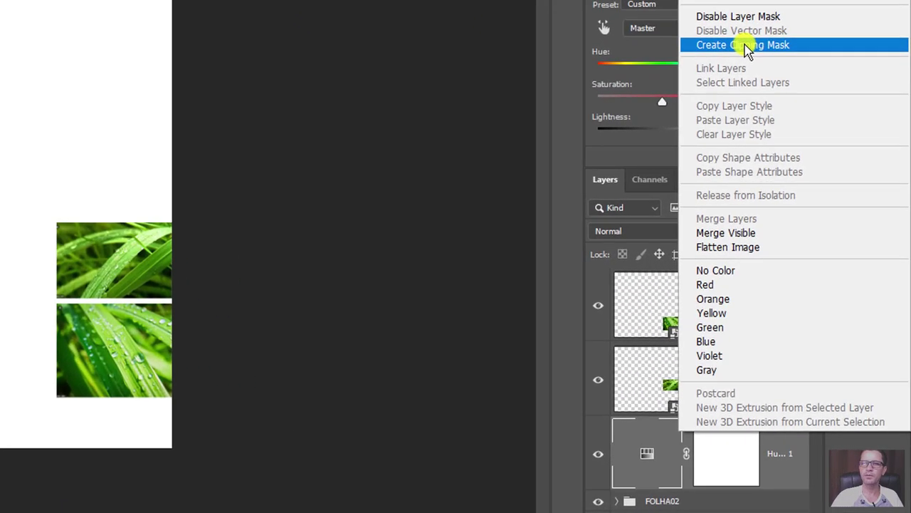
click(745, 48)
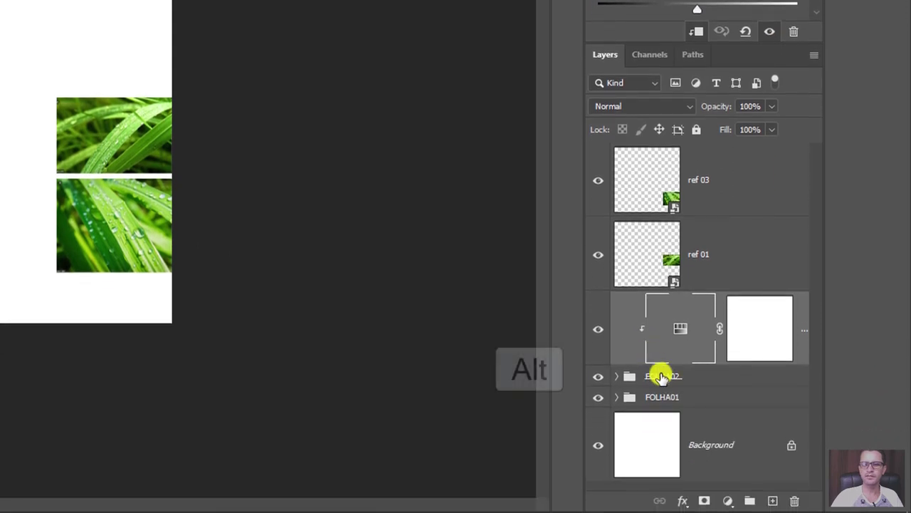
alt+click(642, 361)
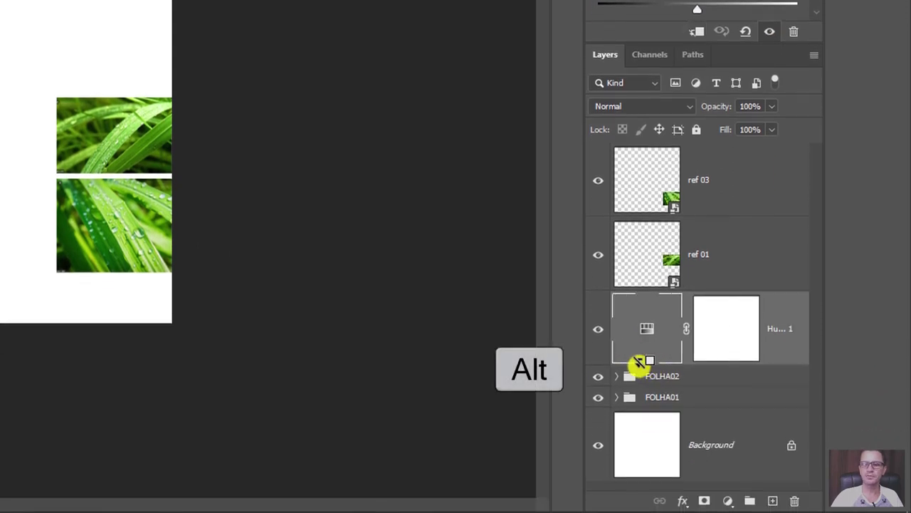
alt+click(639, 361)
alt+click(640, 361)
alt+click(639, 361)
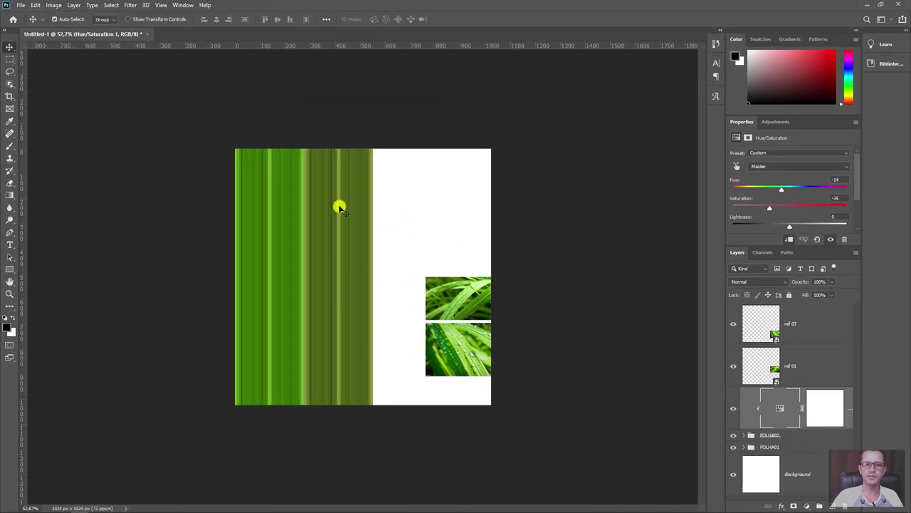
click(801, 437)
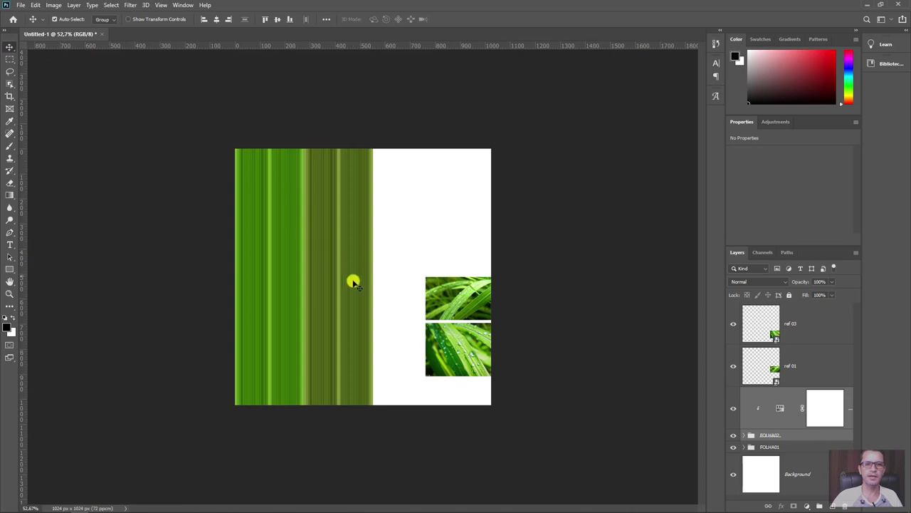
Duplicate FOLHA02 to its right and delete the copy's Hue/Saturation mask and layer
drag(341, 305, 413, 305)
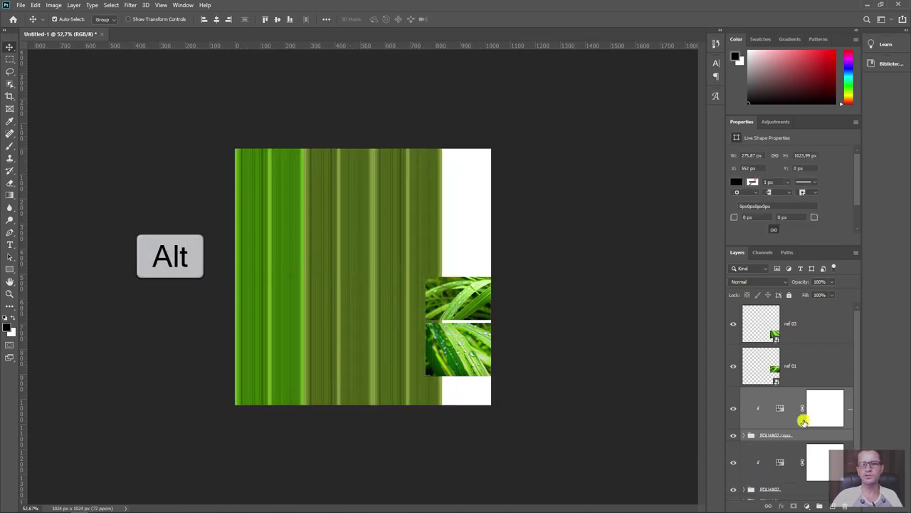
click(776, 404)
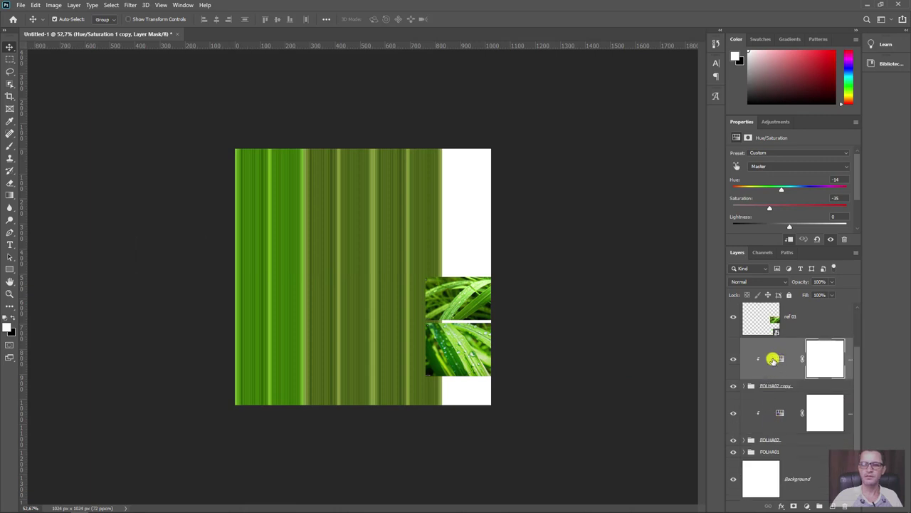
click(844, 506)
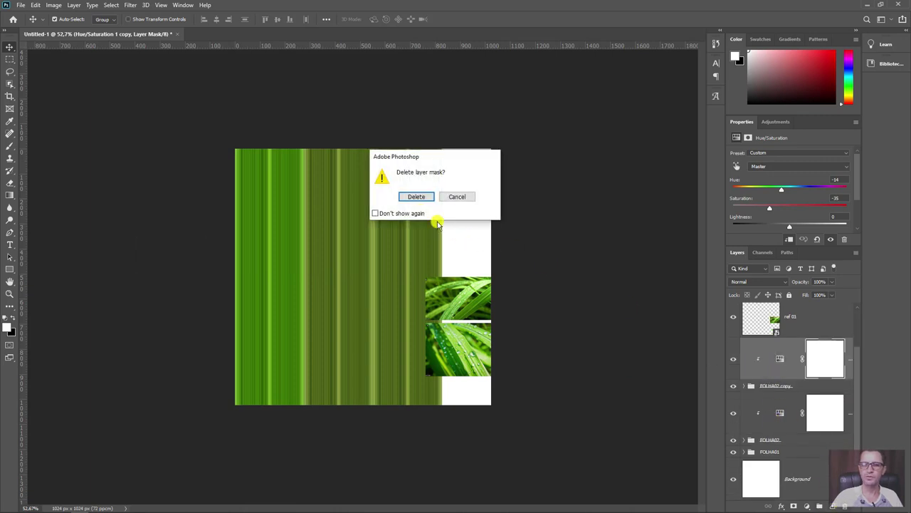
click(416, 196)
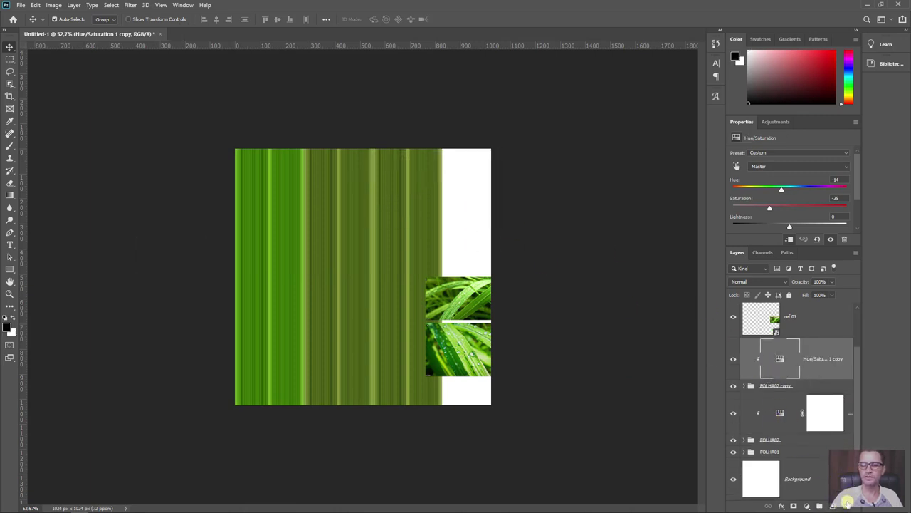
click(845, 504)
click(416, 197)
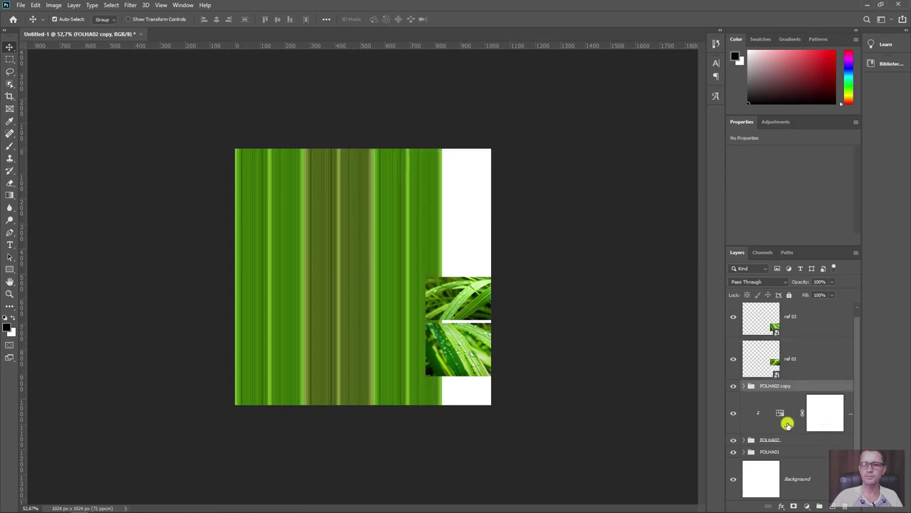
click(807, 505)
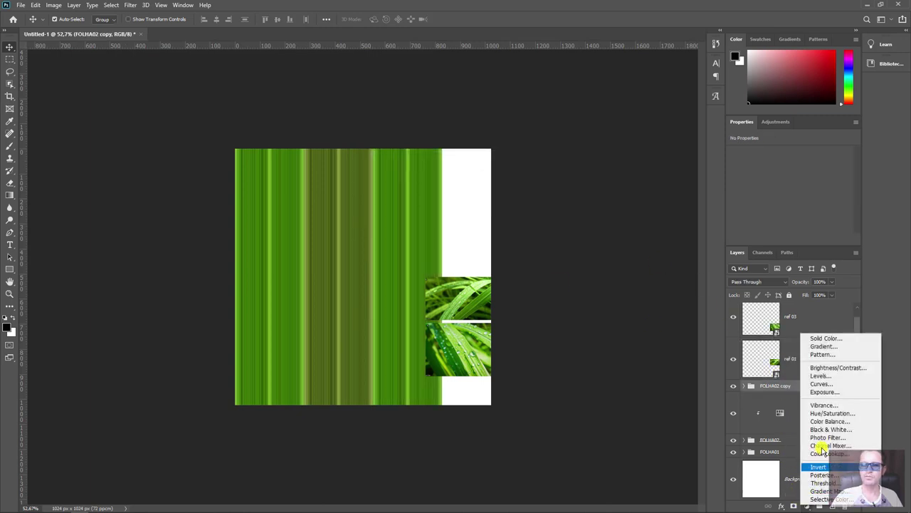
Add a Vibrance layer (Vibrance -35, Saturation -7) clipped to FOLHA02 copy
click(837, 405)
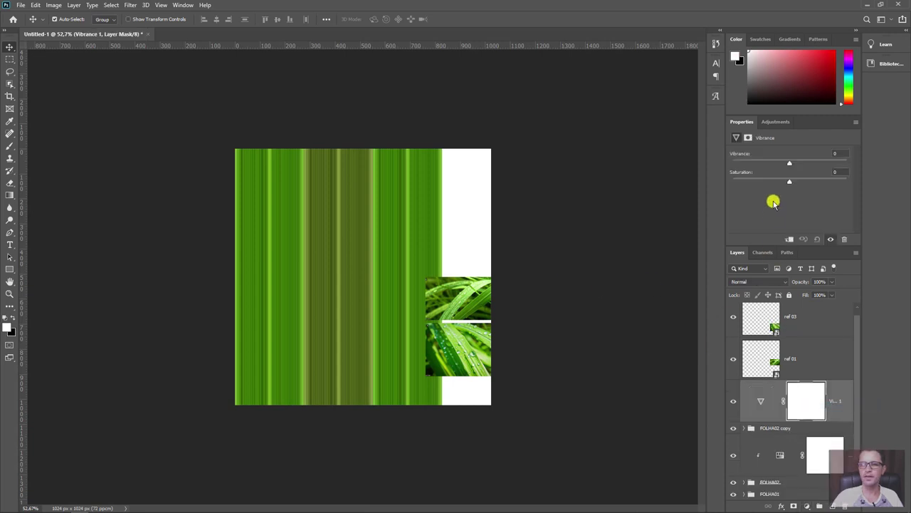
drag(789, 164, 773, 165)
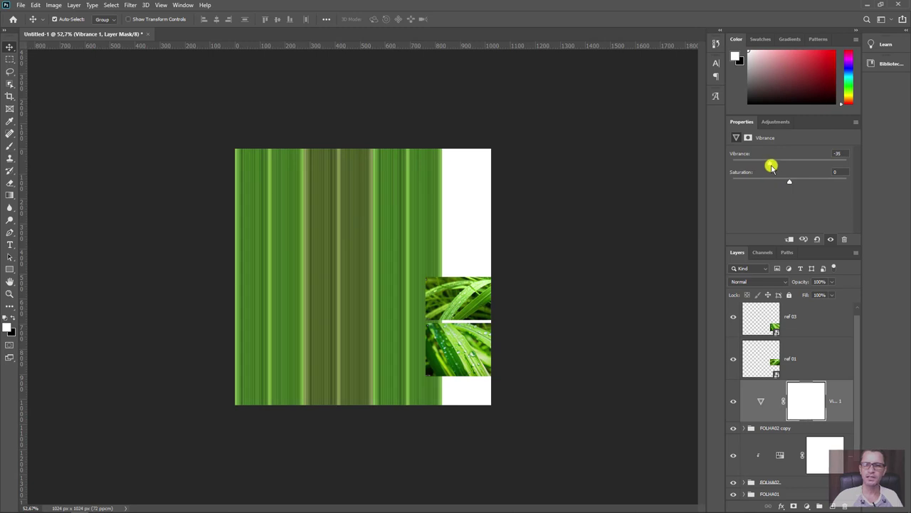
drag(788, 182, 780, 184)
alt+click(764, 420)
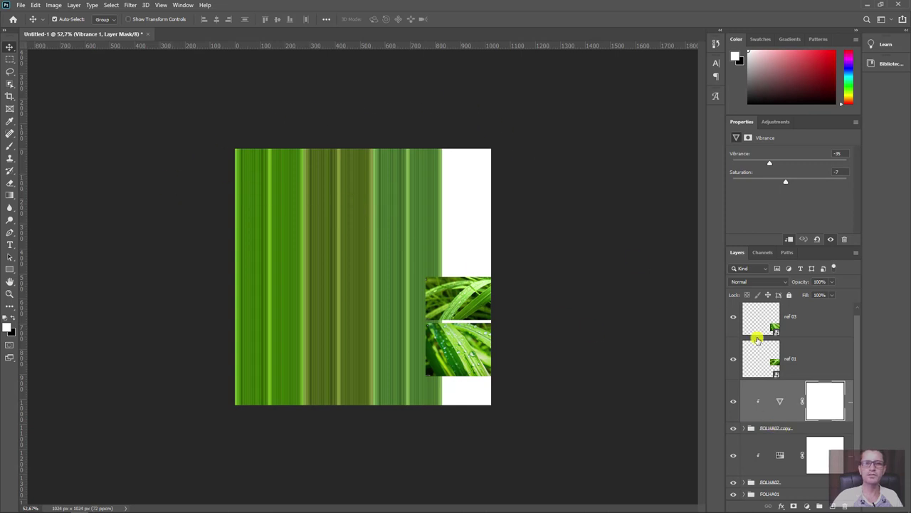
click(803, 426)
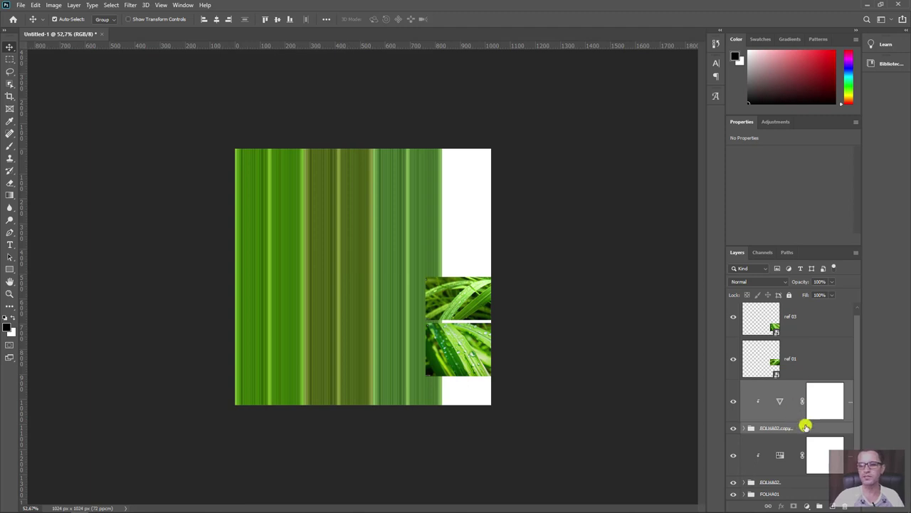
Undo the three most recent steps, leaving each strip grouped with its adjustment
key(ctrl+z)
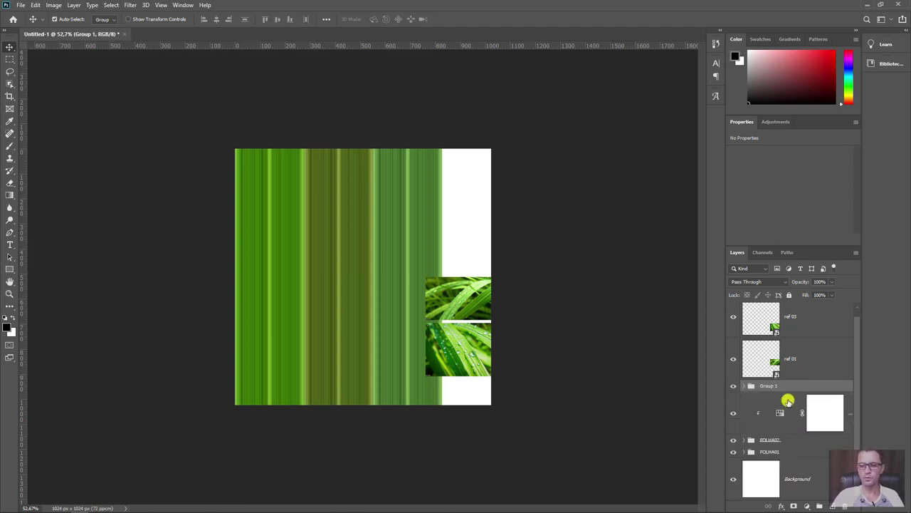
key(ctrl+z)
key(ctrl+z)
key(ctrl+z)
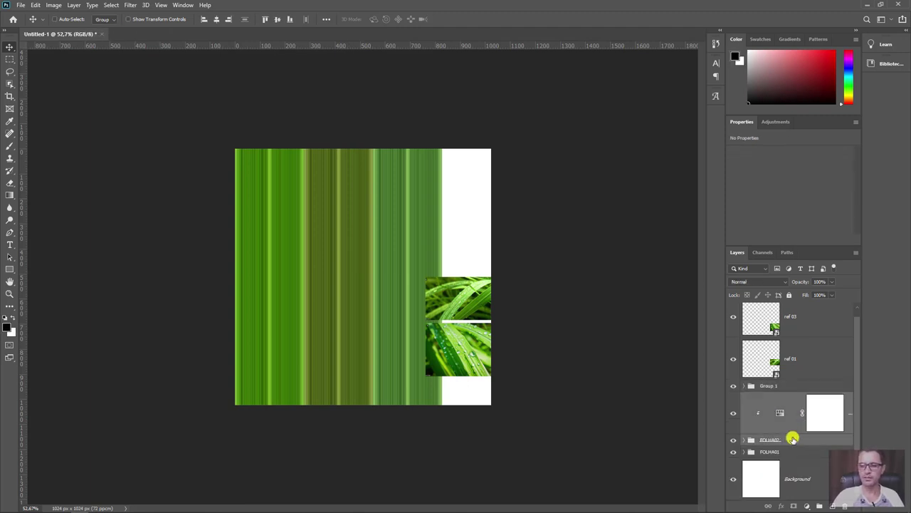
key(ctrl+z)
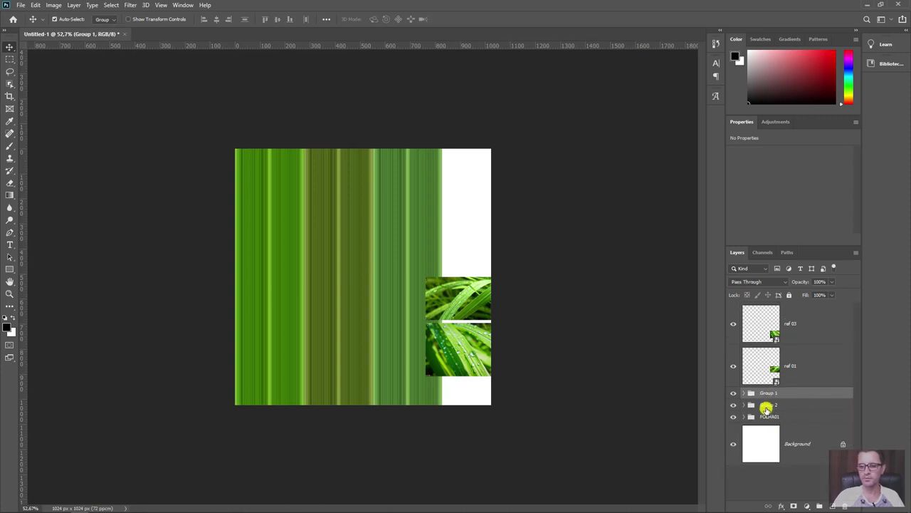
click(774, 419)
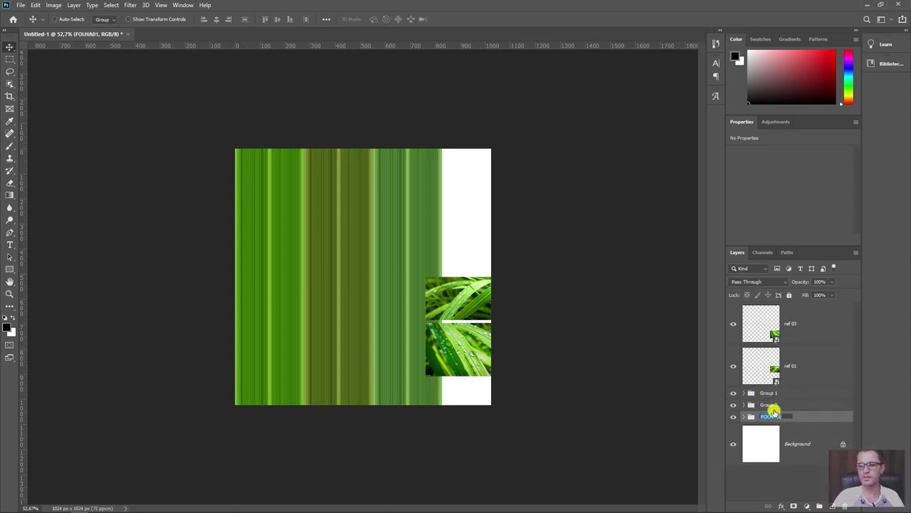
Rename Group 2 to FOLHA02 and Group 1 to FOLHA03
double_click(770, 405)
key(ctrl+v)
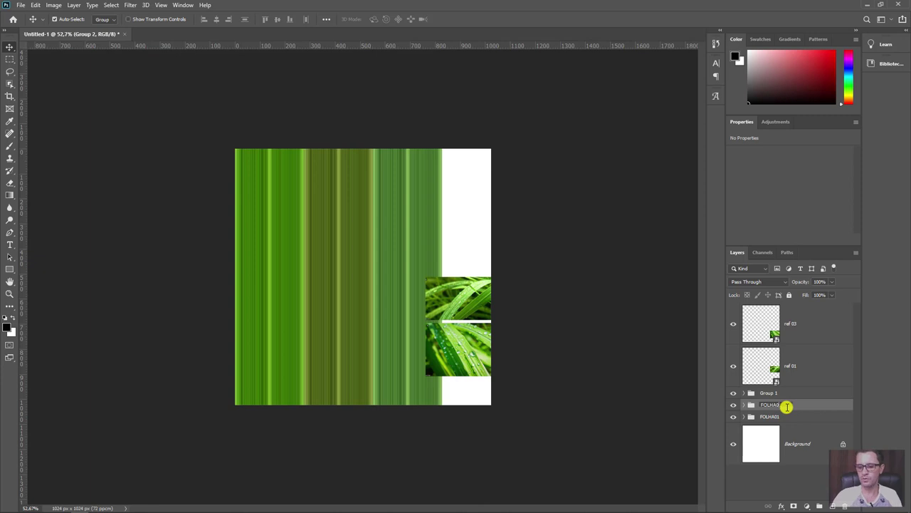
key(BackSpace)
text(2)
double_click(769, 393)
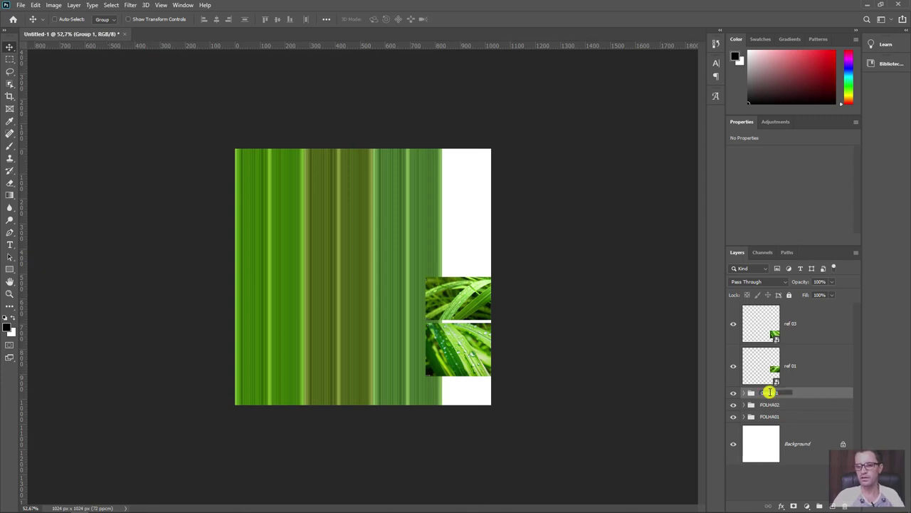
click(769, 392)
key(ctrl+v)
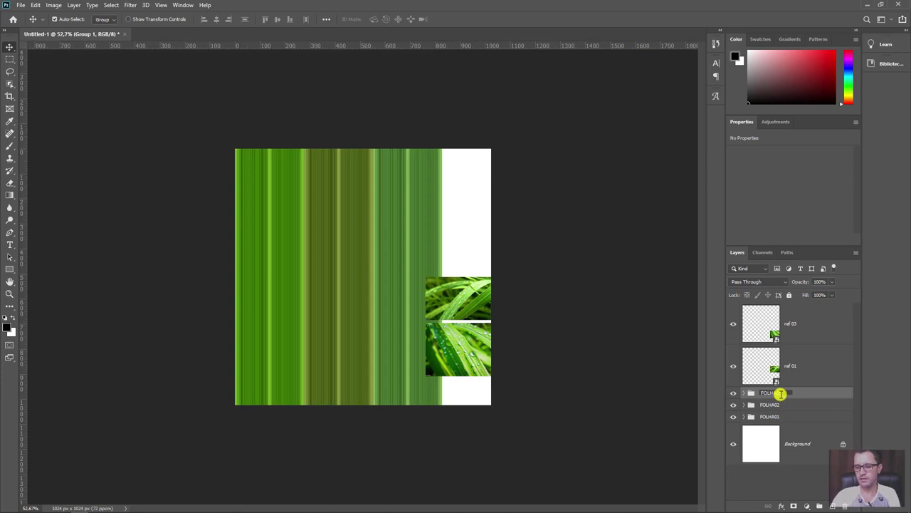
key(Return)
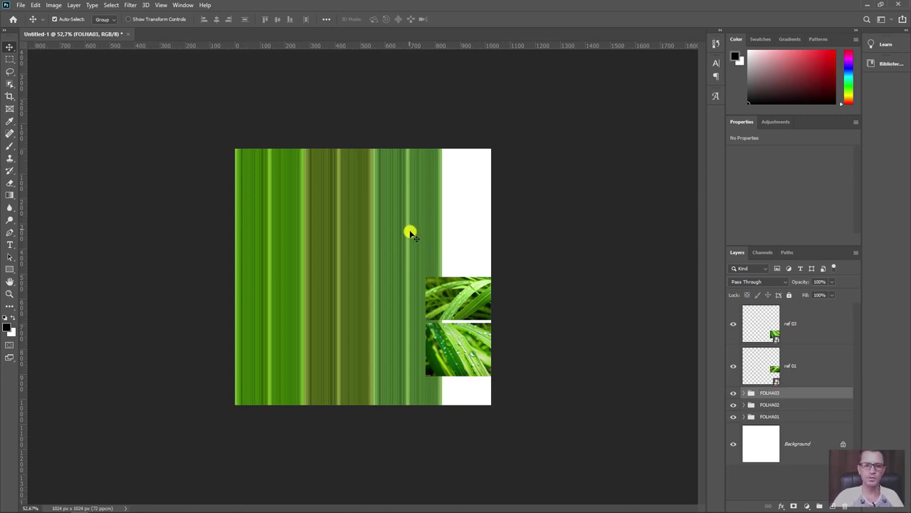
Duplicate FOLHA03 into the right gap and narrow all four stripe groups to fit the canvas
drag(411, 235, 492, 257)
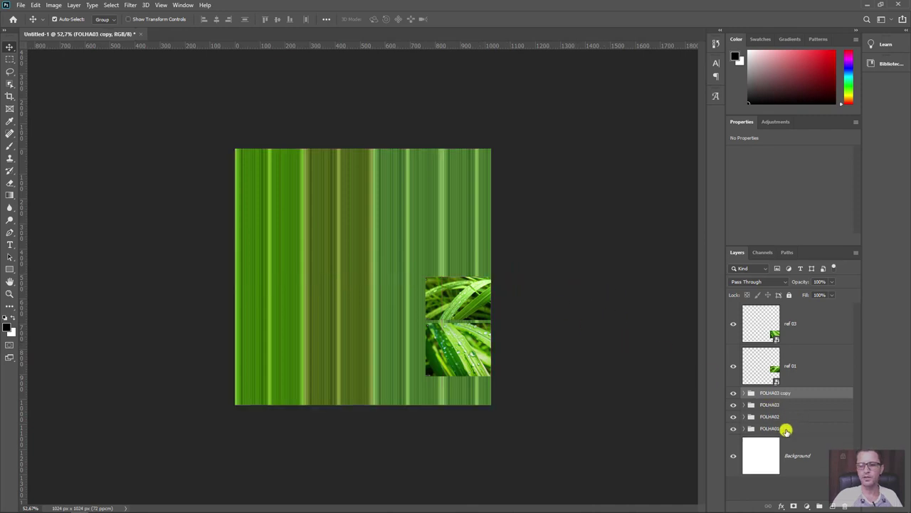
shift+click(783, 428)
key(ctrl+t)
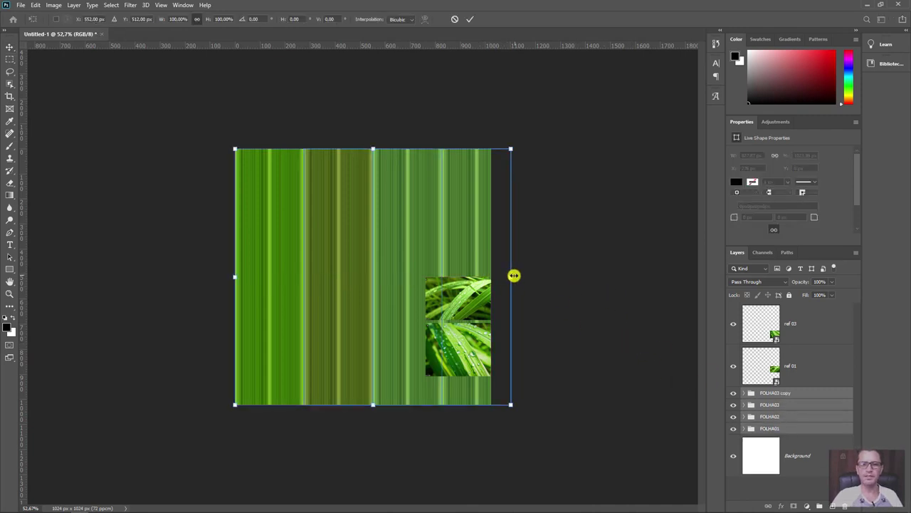
drag(514, 275, 492, 276)
key(Return)
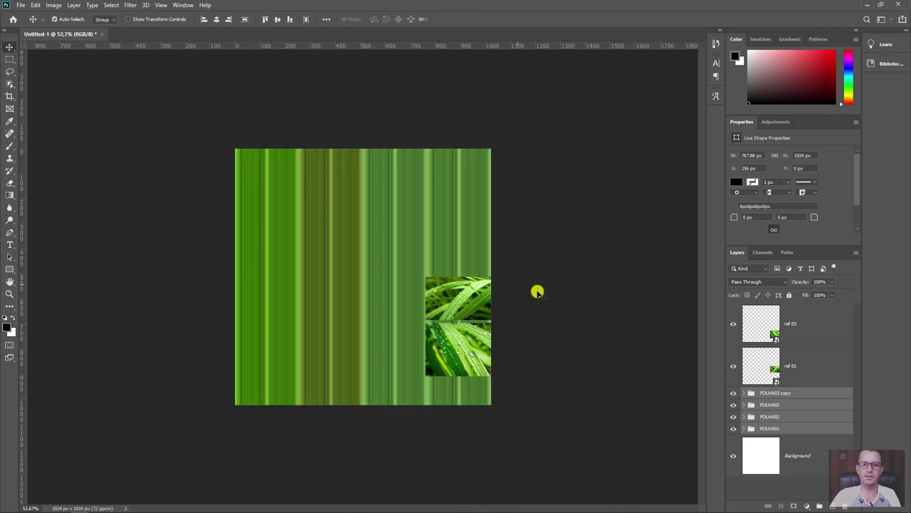
Delete the Vibrance adjustment inside FOLHA03 copy so that strip stays bright green
click(463, 234)
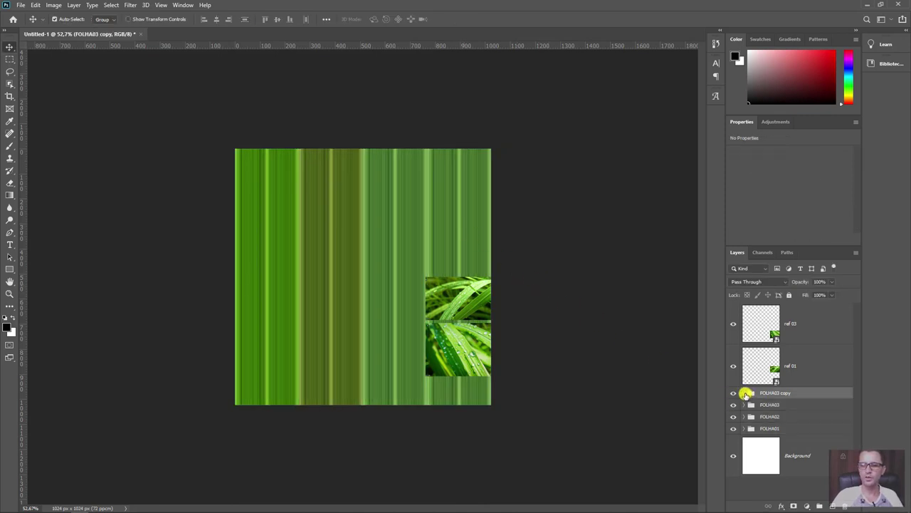
click(744, 393)
click(779, 422)
scroll(783, 417, down, 1)
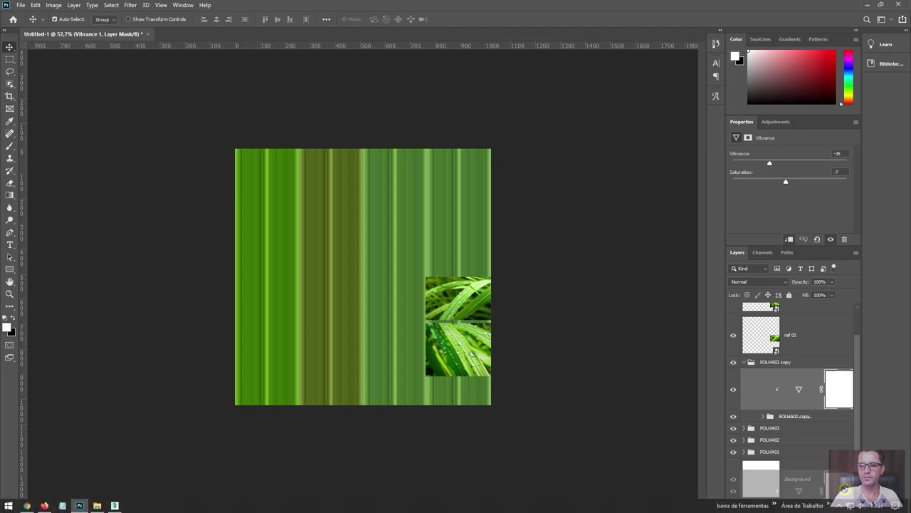
drag(818, 405, 845, 506)
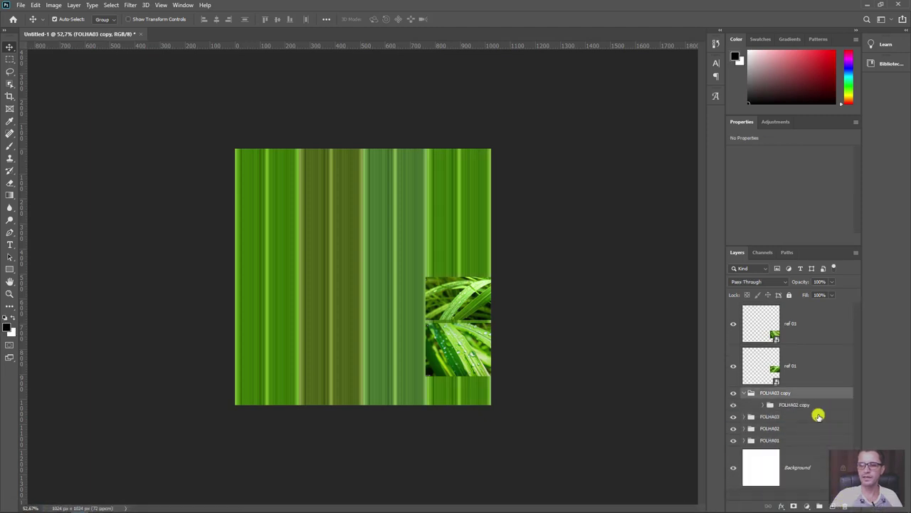
click(814, 505)
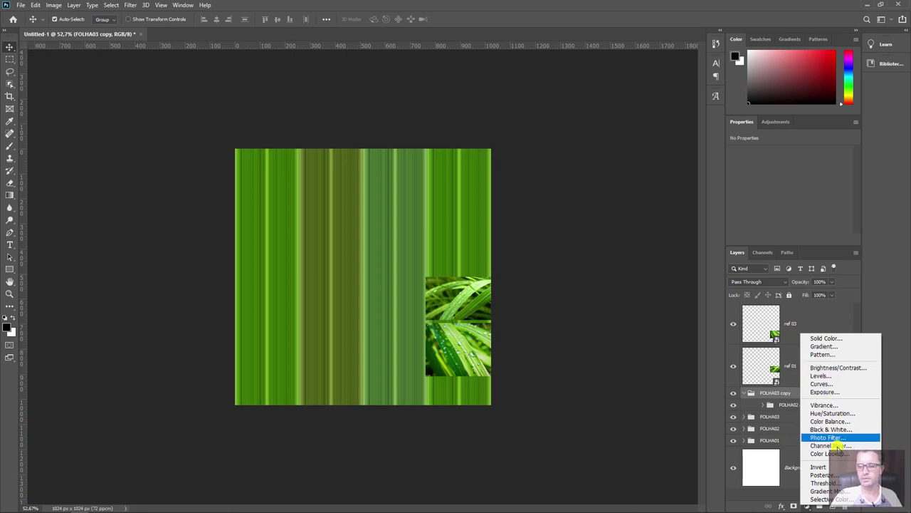
Darken the fourth strip with a clipped Brightness/Contrast layer (Brightness -66, Contrast -37)
click(833, 368)
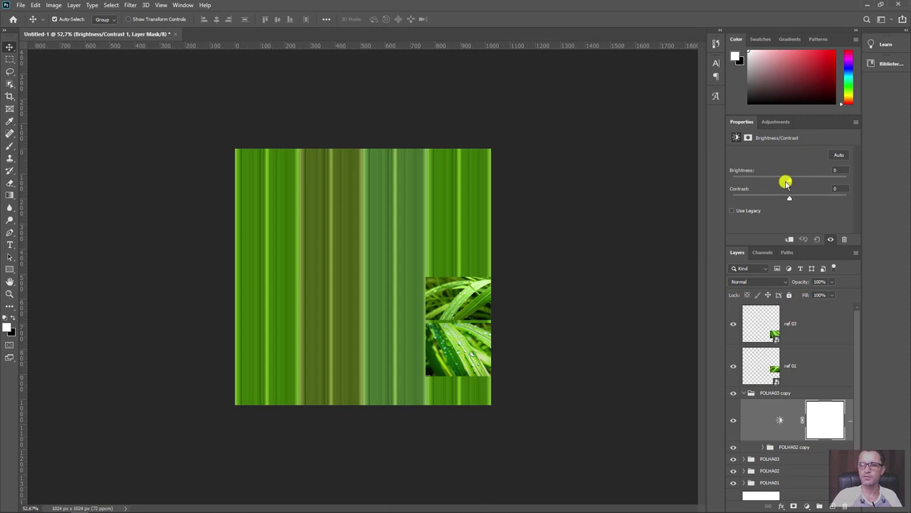
mouse_move(789, 180)
mouse_down()
mouse_move(749, 200)
mouse_move(765, 183)
mouse_up()
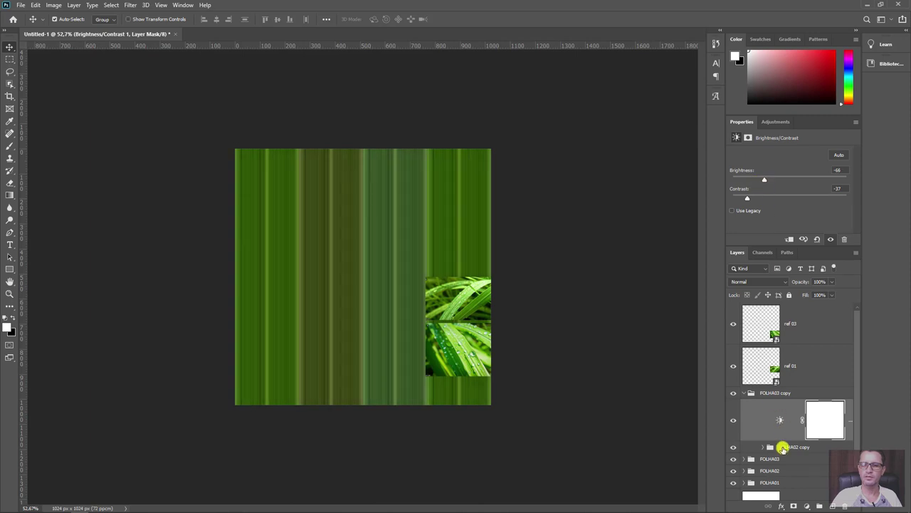
alt+click(773, 438)
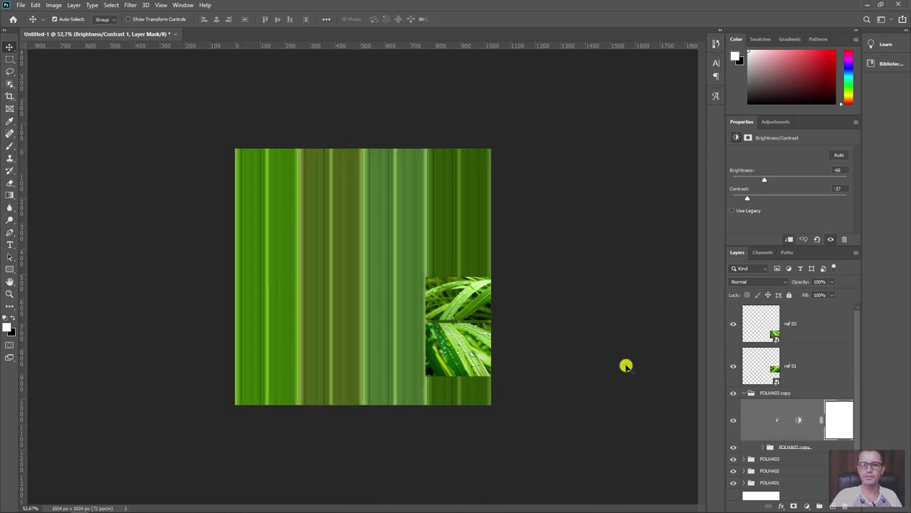
Delete the ref 01 and ref 03 reference images
click(468, 333)
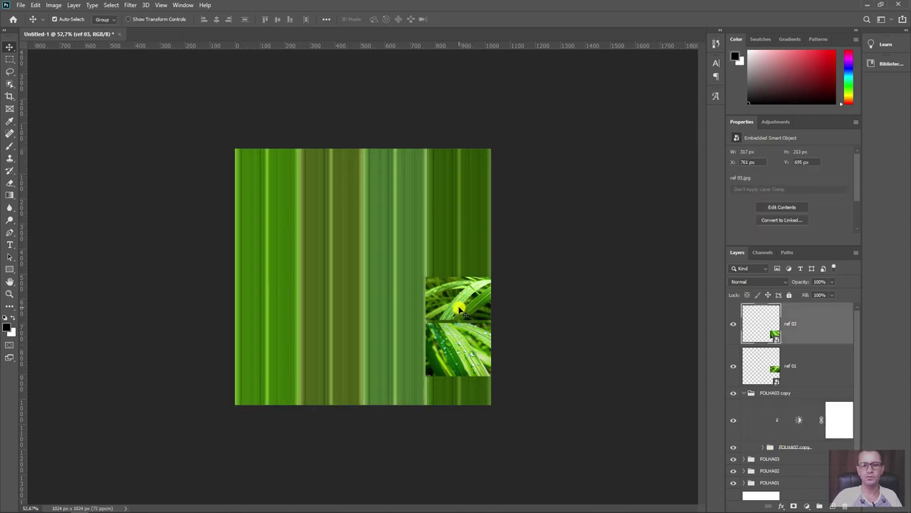
shift+click(461, 317)
key(Delete)
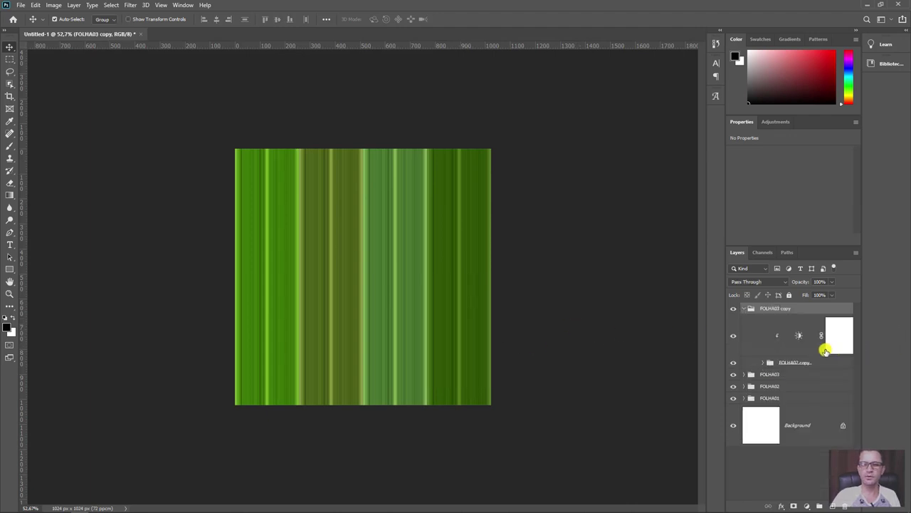
Rename the fourth group FOLHA04 and bring up the grass reference in Firefox
click(744, 308)
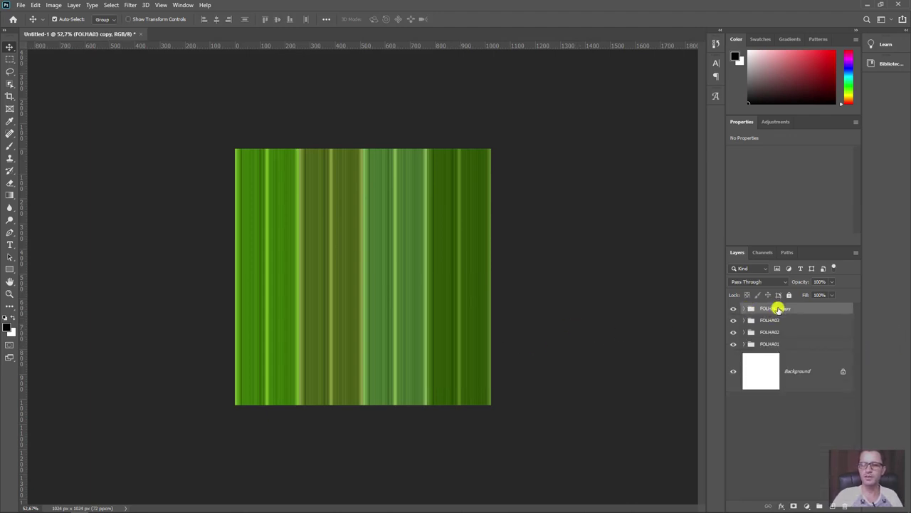
drag(781, 308, 798, 306)
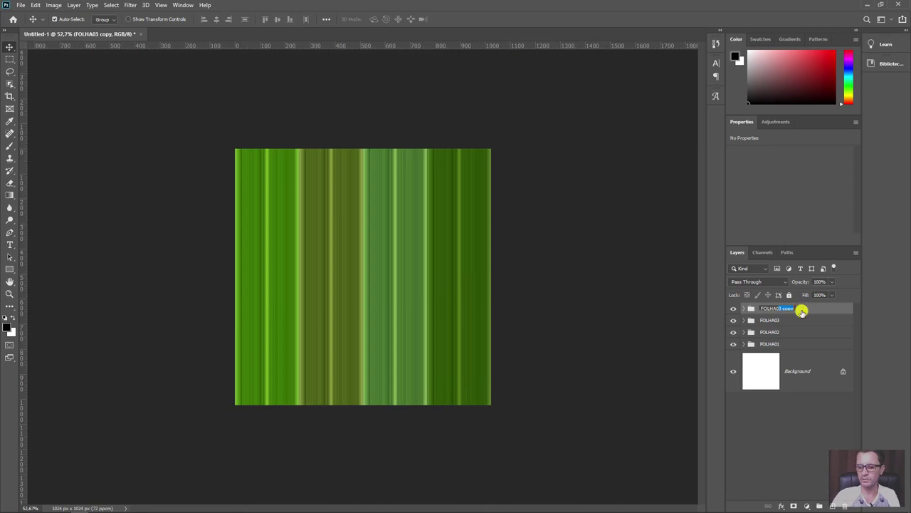
text(04)
key(Return)
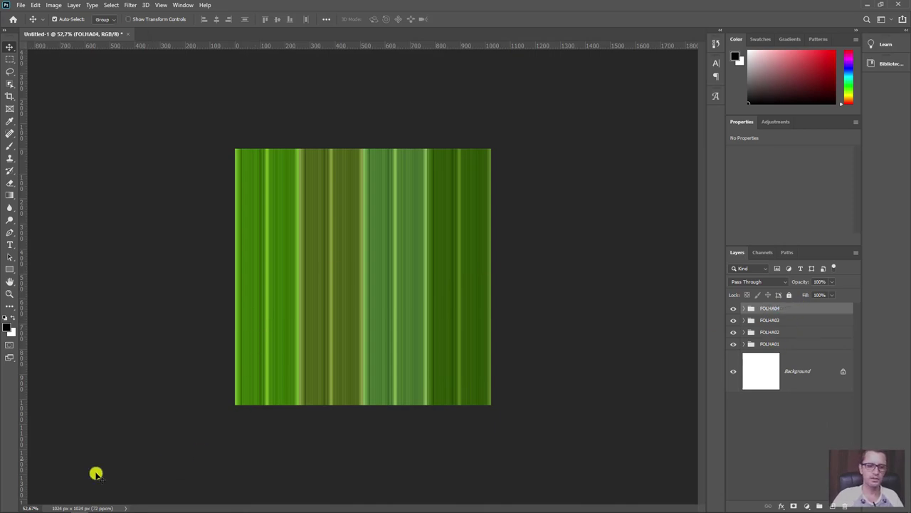
click(44, 507)
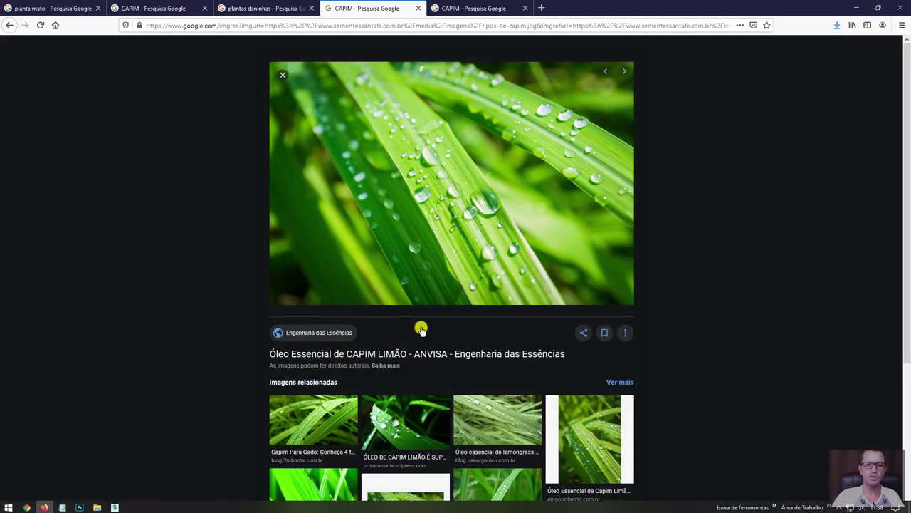
View the Essência de Capim Limão grass clump reference, tracing its base, then return to Photoshop
scroll(420, 329, down, 2)
scroll(421, 329, down, 3)
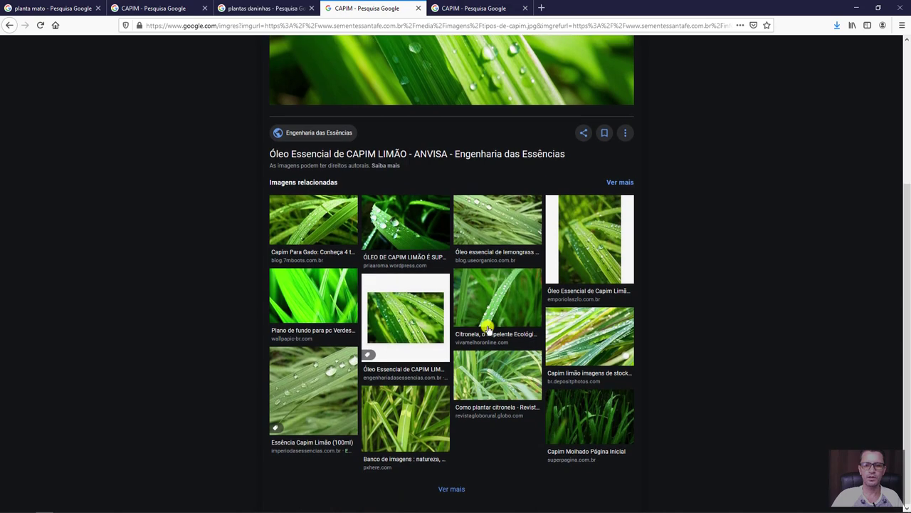
click(456, 6)
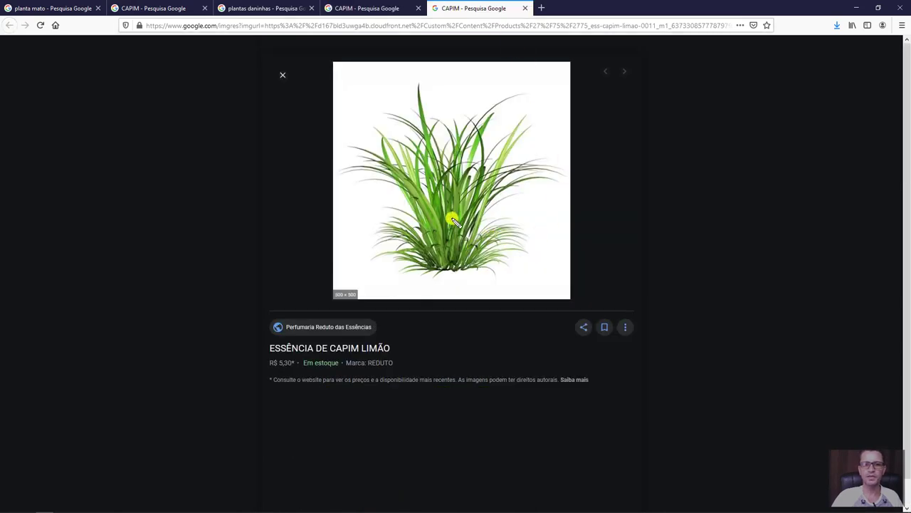
mouse_move(453, 220)
mouse_down()
mouse_move(444, 249)
mouse_move(432, 244)
mouse_move(458, 271)
mouse_move(429, 243)
mouse_up()
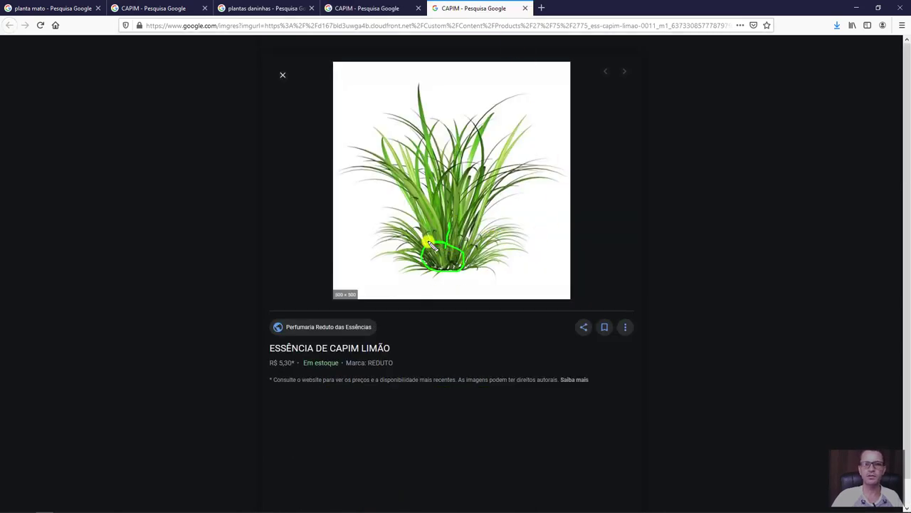
key(alt+Tab)
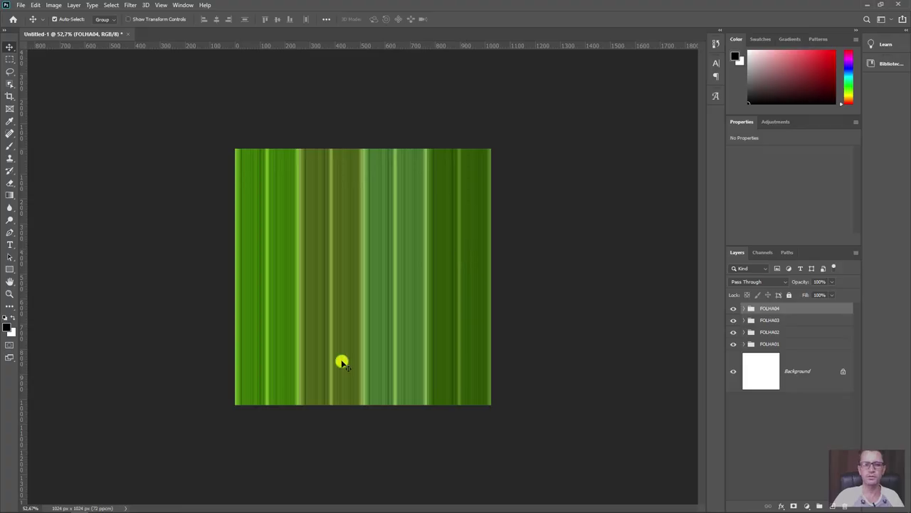
Add Layer 2 and fill it with a vertical white-to-black gradient darkening the bottom
click(8, 194)
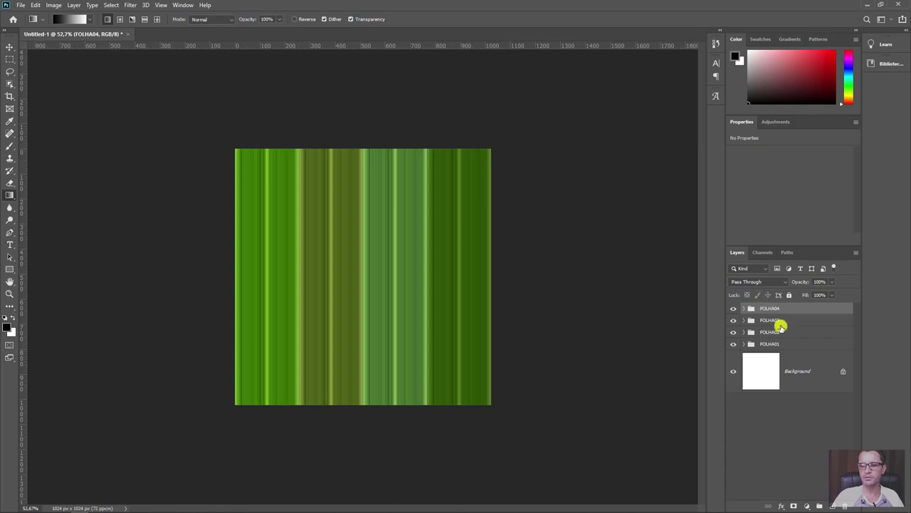
click(832, 505)
click(779, 327)
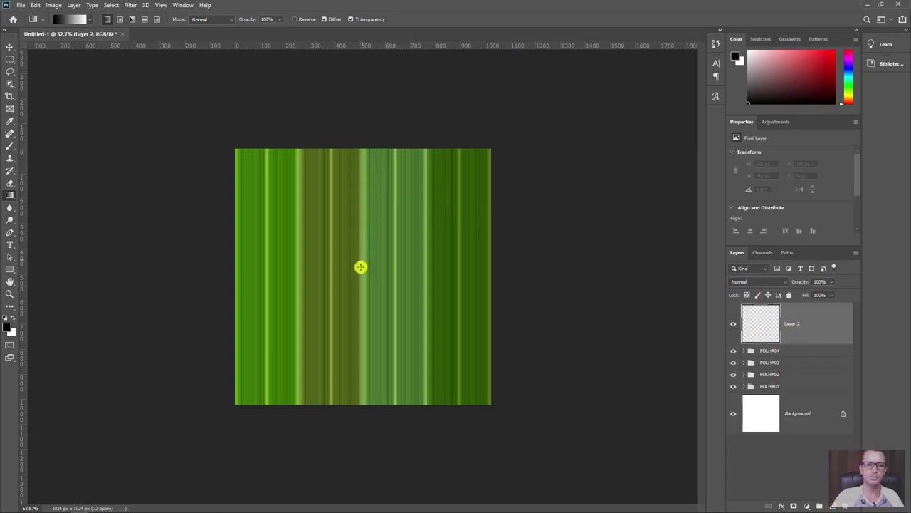
drag(360, 269, 359, 361)
drag(357, 406, 361, 425)
key(ctrl+z)
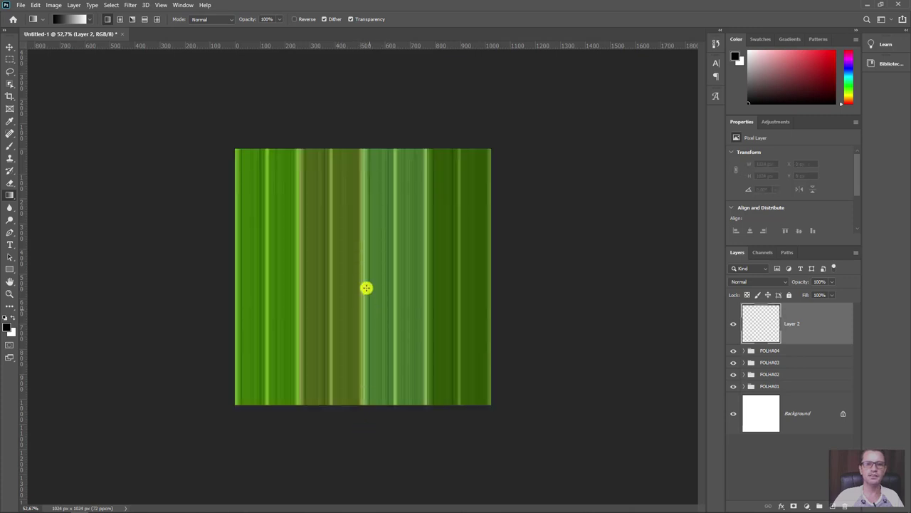
drag(360, 251, 360, 151)
key(ctrl+z)
drag(365, 428, 356, 290)
key(ctrl+z)
drag(367, 426, 351, 284)
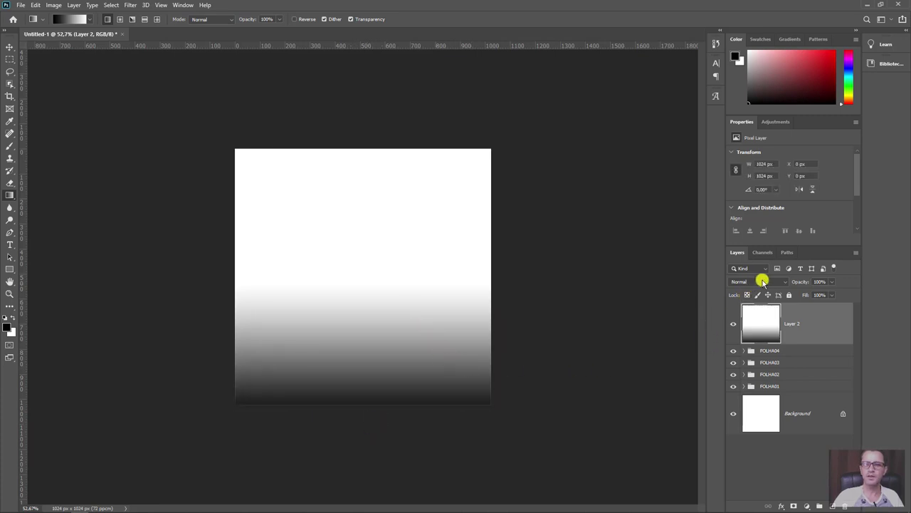
Set Layer 2 to Multiply blend mode at 59% opacity
click(763, 281)
click(746, 312)
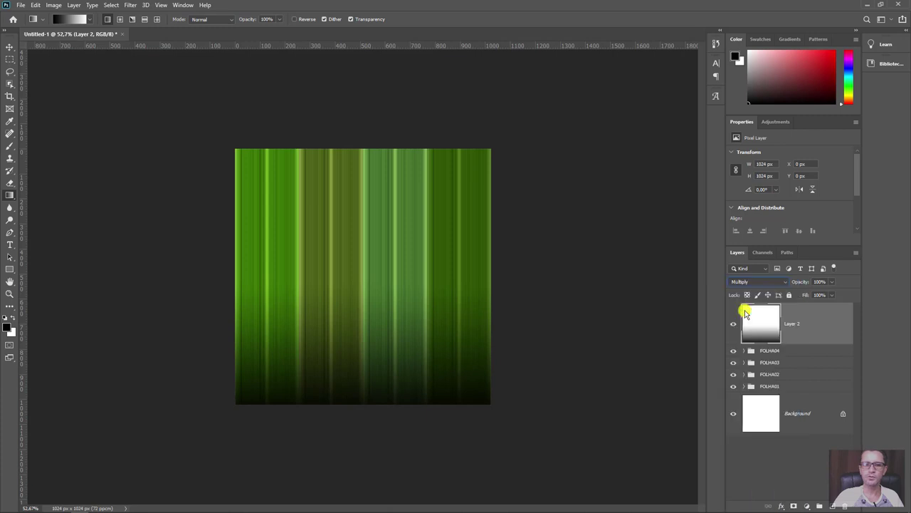
drag(793, 283, 799, 282)
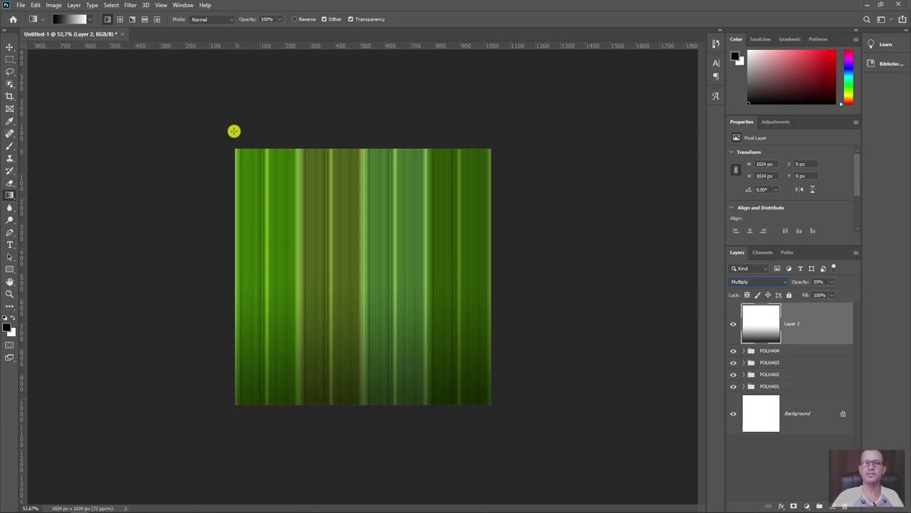
Add a new Layer 3 above Layer 2 and draw a gradient on it
click(833, 506)
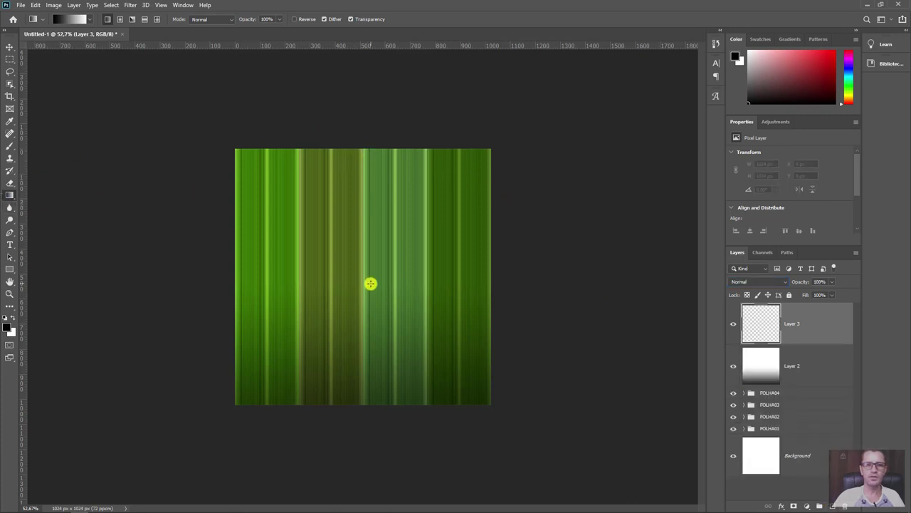
mouse_move(366, 149)
mouse_down()
mouse_move(372, 284)
mouse_move(365, 142)
mouse_up()
key(ctrl+z)
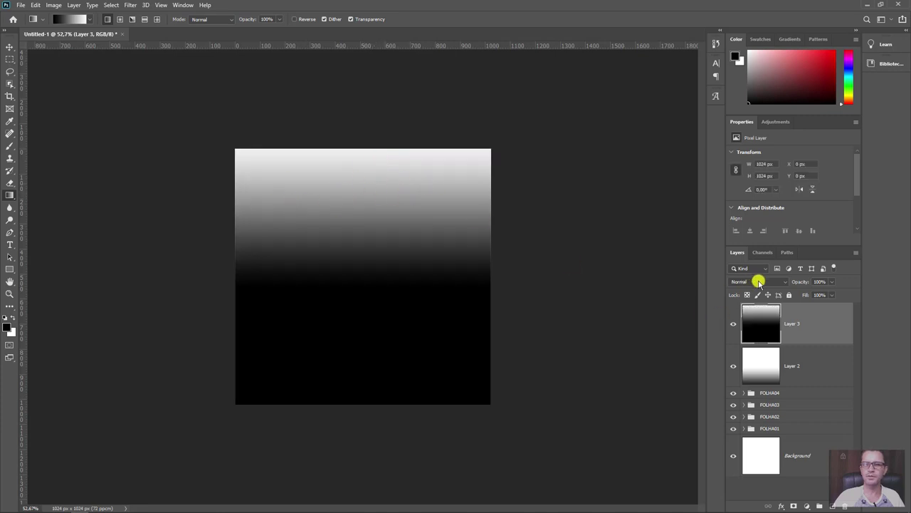
Blend Layer 3 as Soft Light at 66% opacity
click(760, 282)
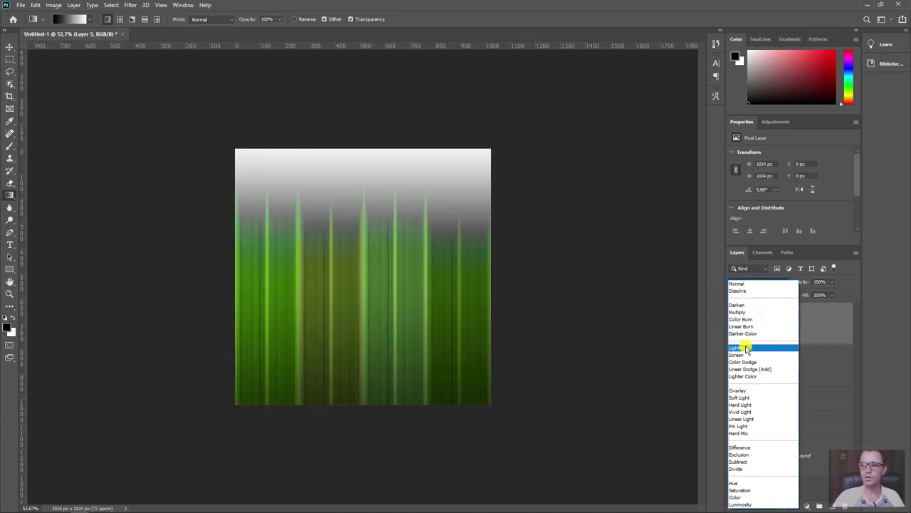
click(748, 397)
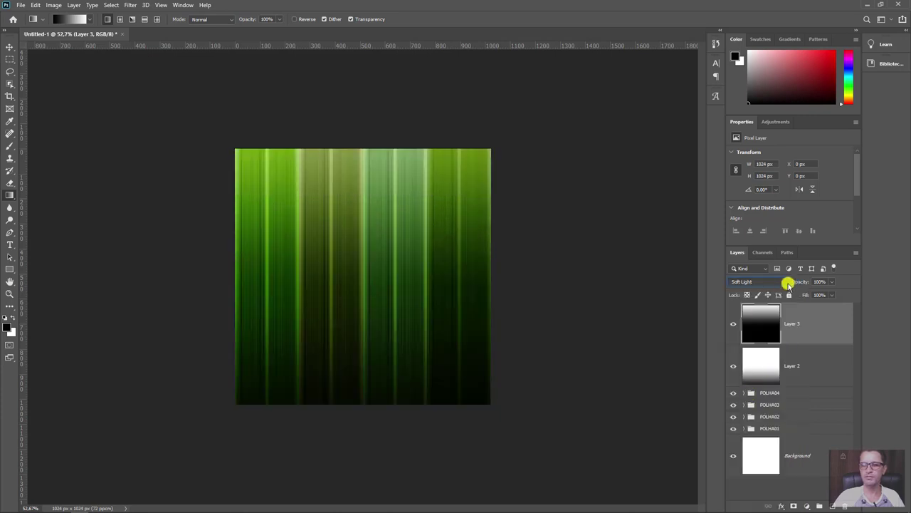
drag(801, 283, 794, 284)
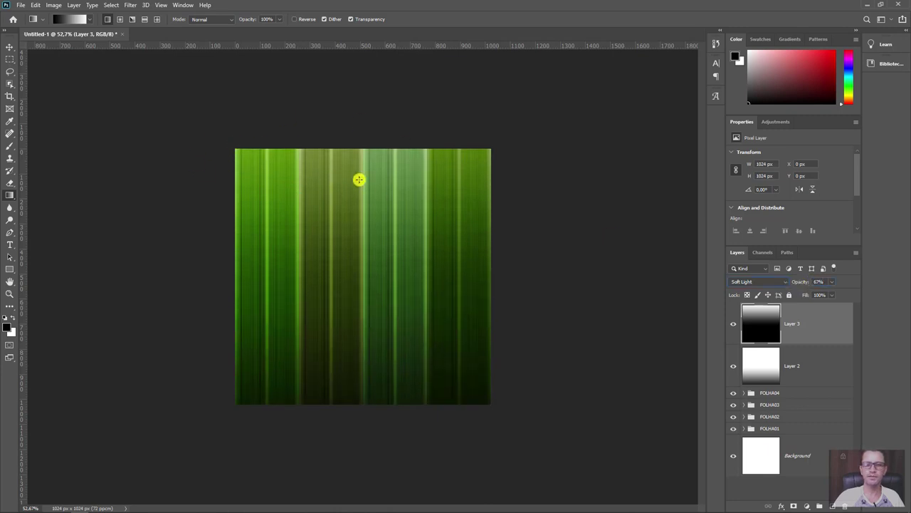
drag(801, 282, 806, 282)
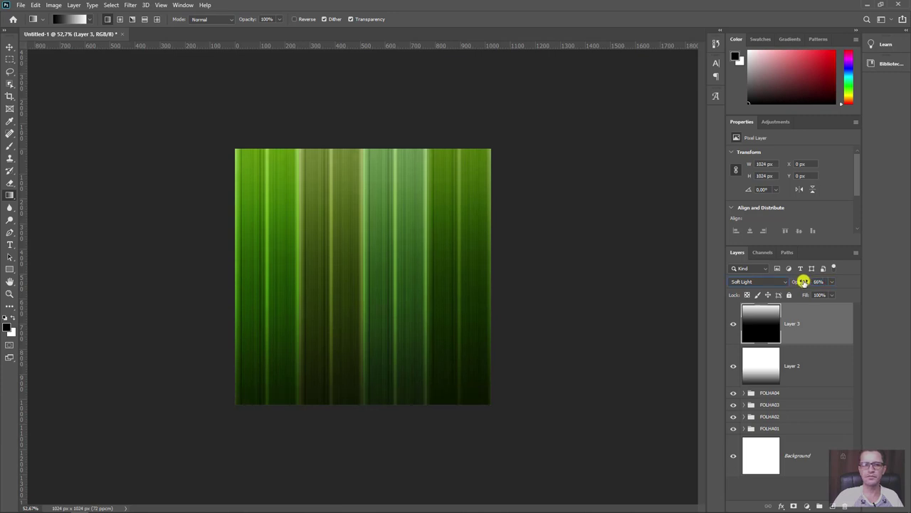
click(10, 46)
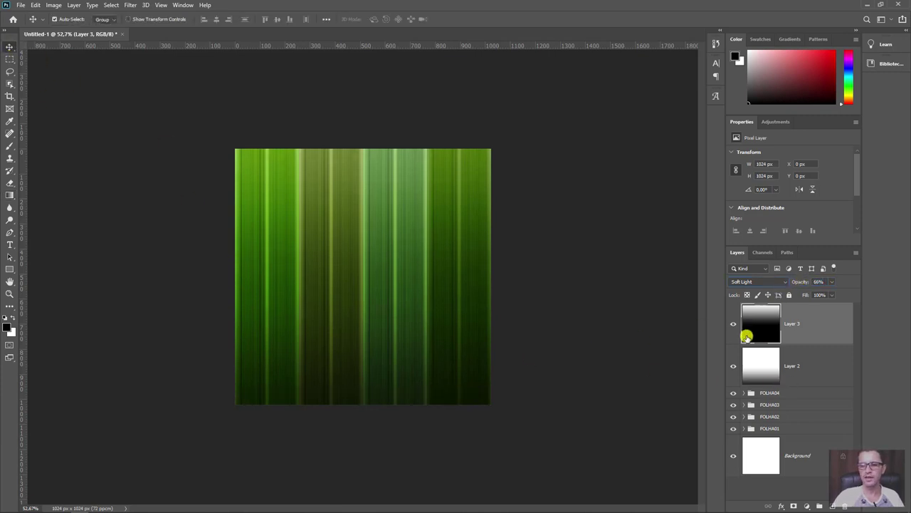
Save the texture to the computer as TexturaFolha in Photoshop PSD format
key(ctrl+shift+s)
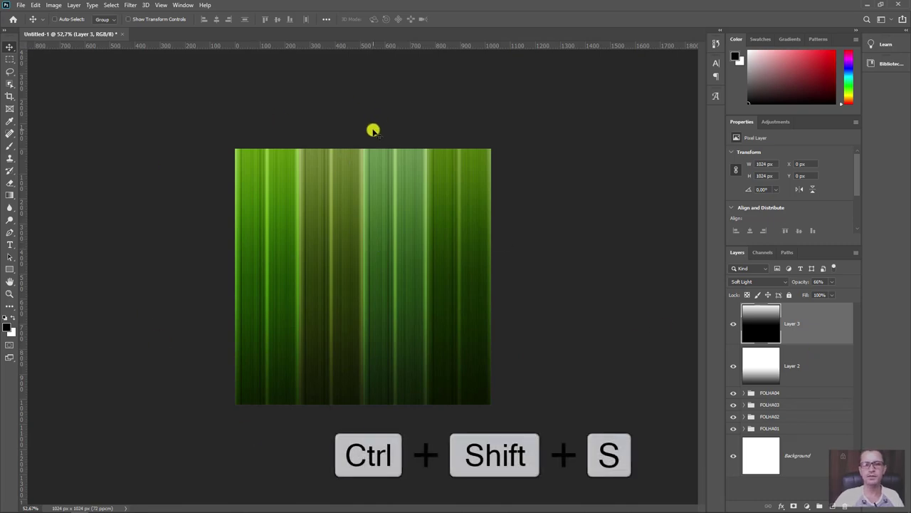
click(526, 335)
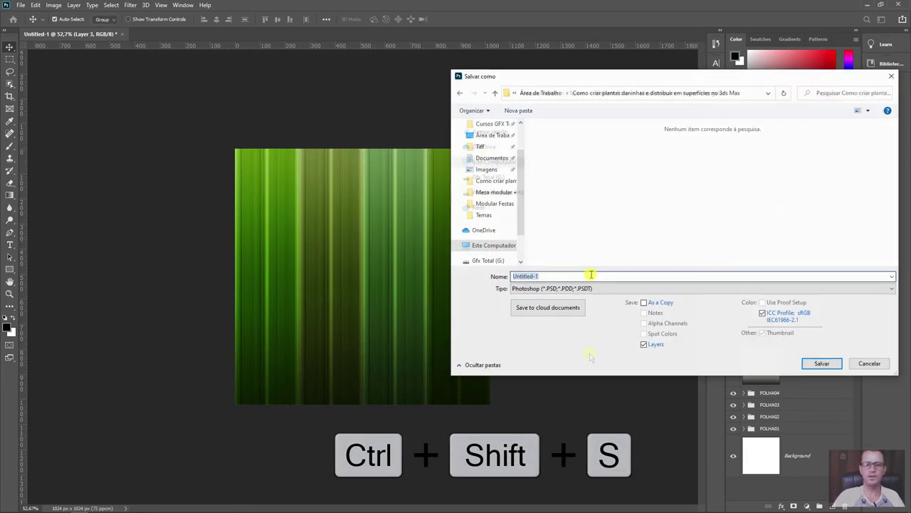
click(606, 288)
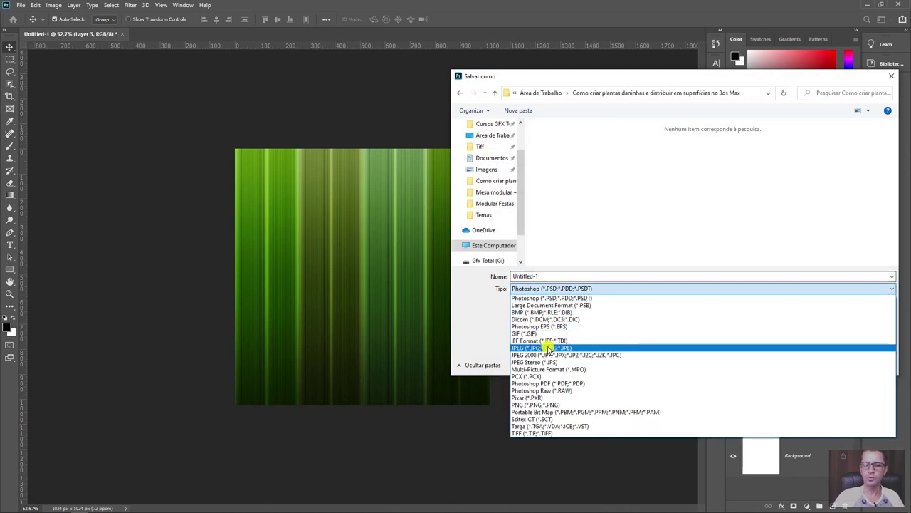
click(548, 349)
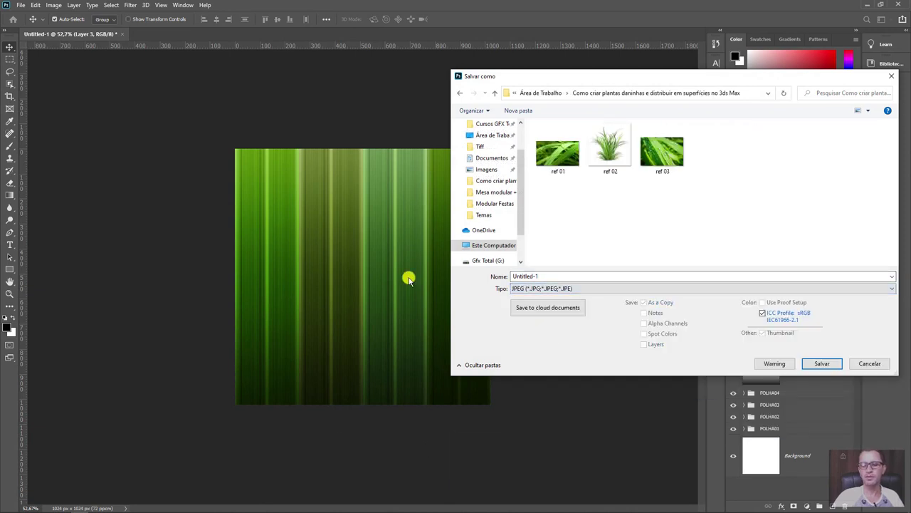
click(559, 276)
text(TexturaFolha)
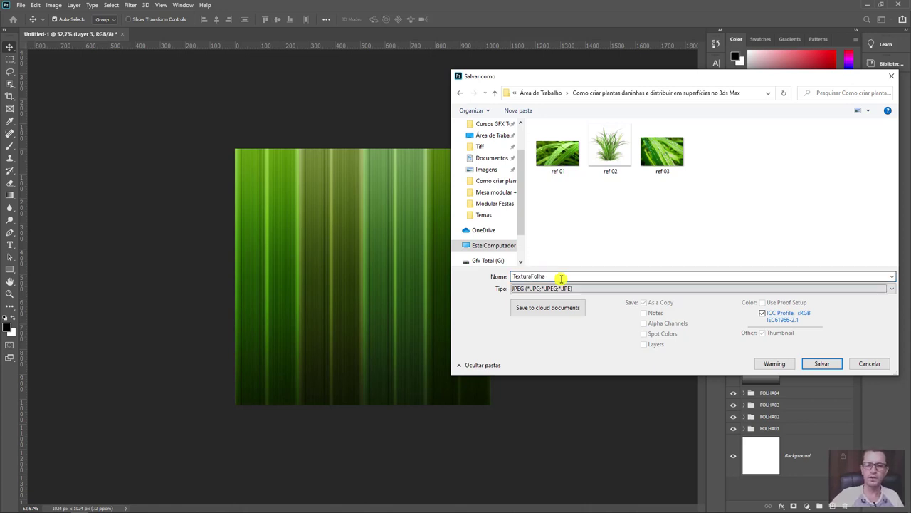
key(Tab)
key(alt+Down)
key(Up)
key(Home)
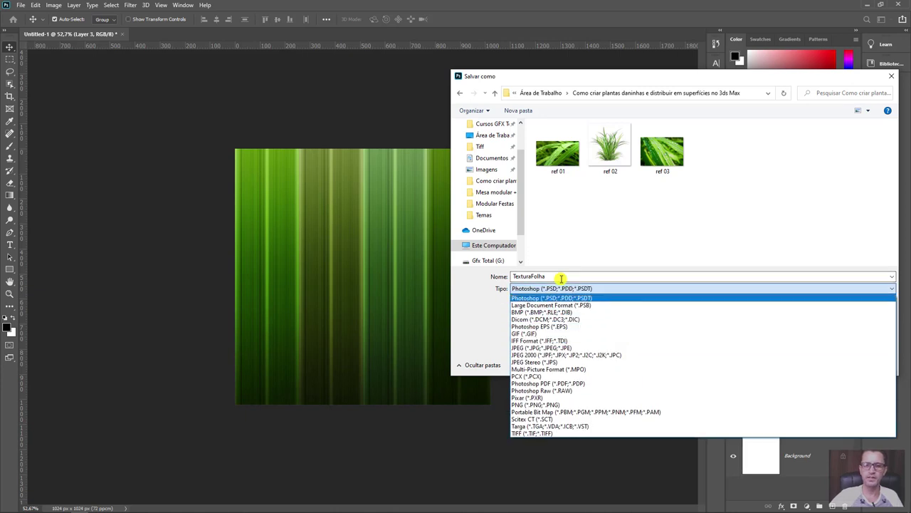
key(Return)
key(Return)
key(Return)
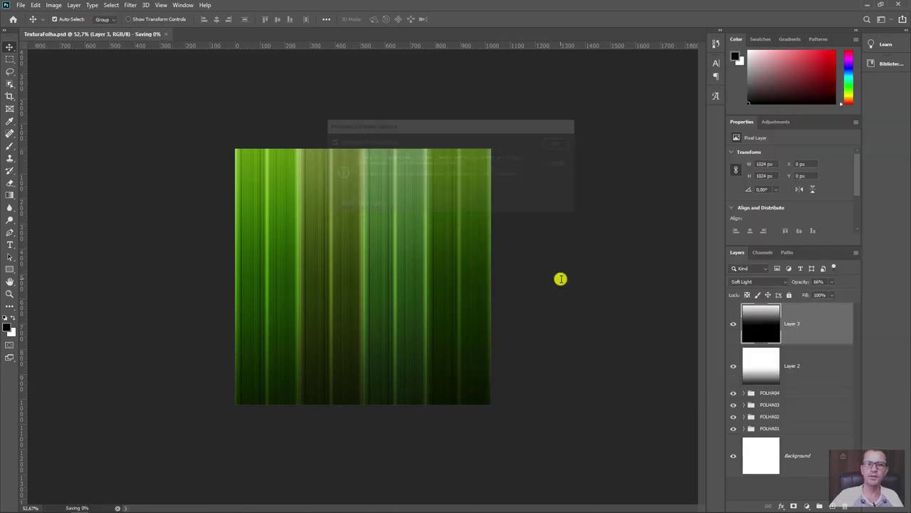
key(ctrl+shift+s)
key(Return)
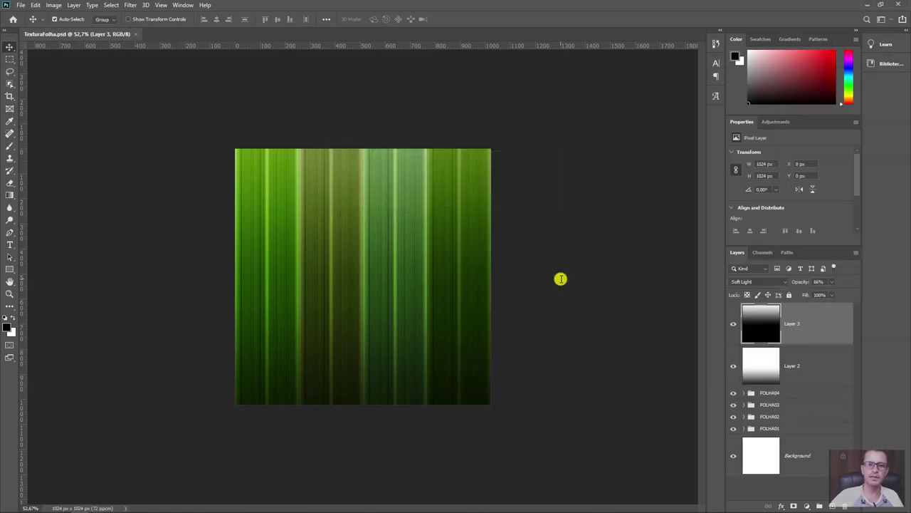
Save a JPEG copy of TexturaFolha, accepting the default JPEG quality options
key(ctrl+shift+s)
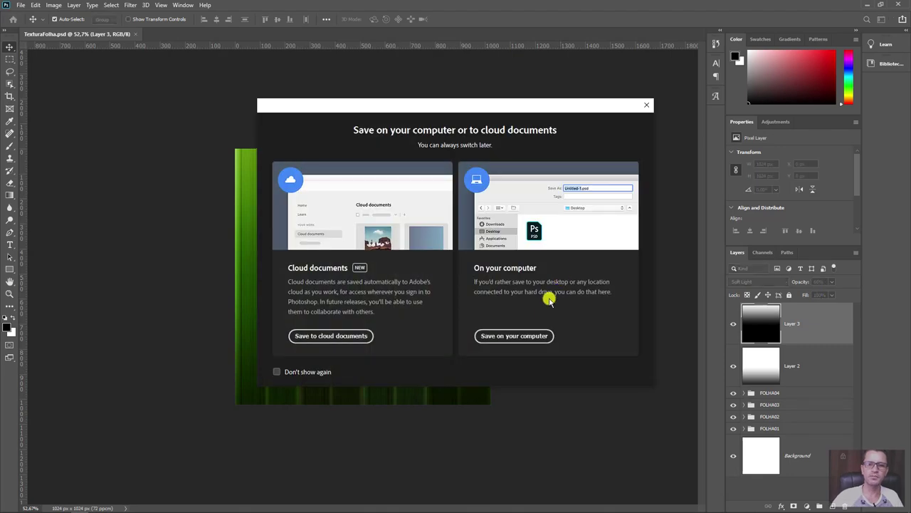
click(521, 343)
click(601, 289)
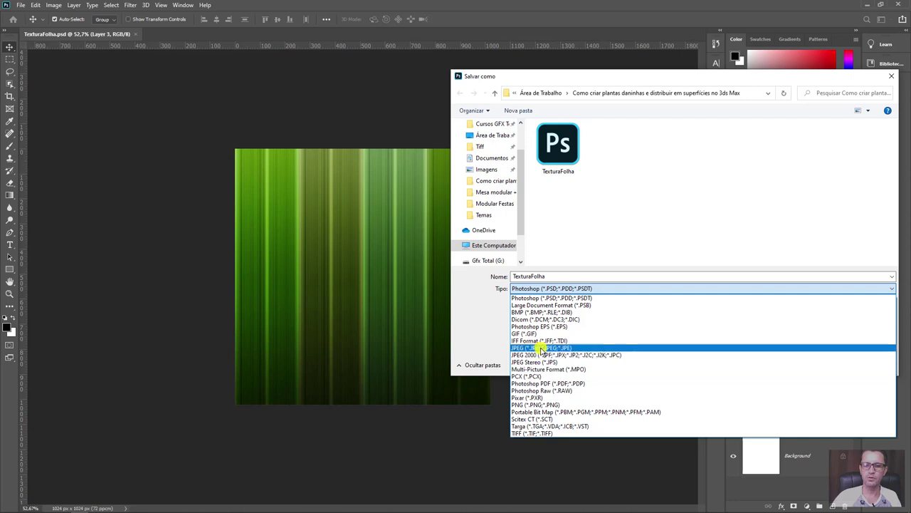
click(530, 347)
click(826, 363)
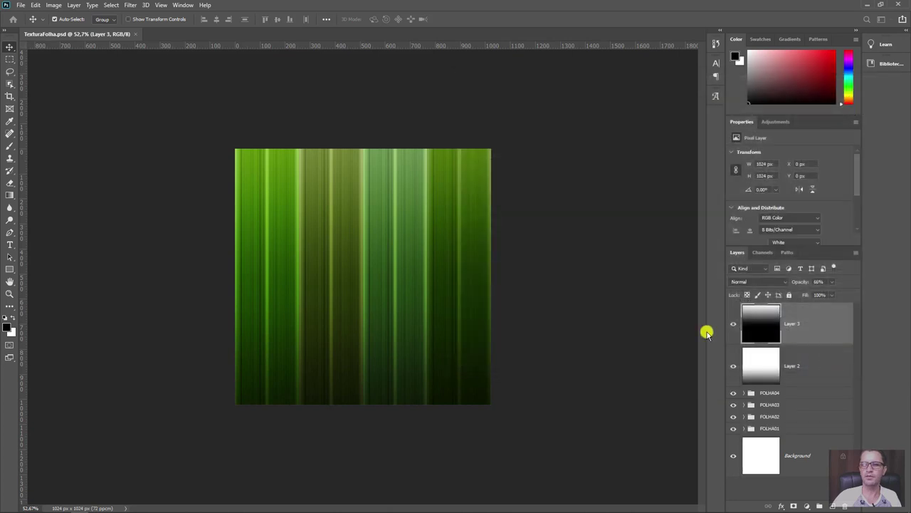
click(510, 132)
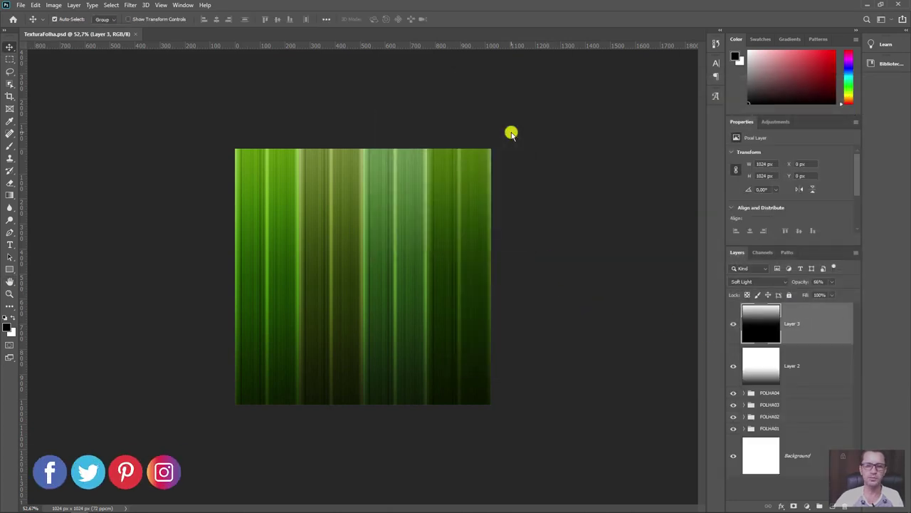